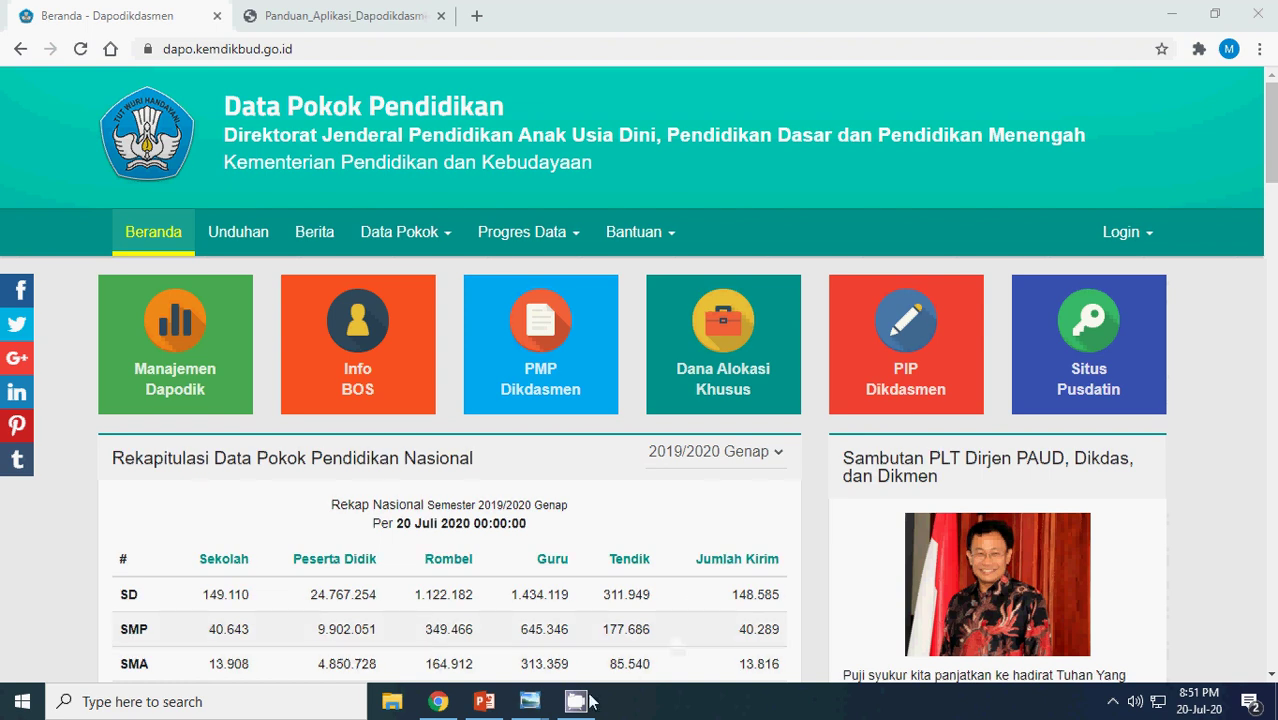
View the installation error screenshots gagal1.PNG and 30.jpg, and read the recommended computer specifications in the Dapodik guide PDF in Chrome.
{"action": "mouse_move", "coordinate": [560, 714]}
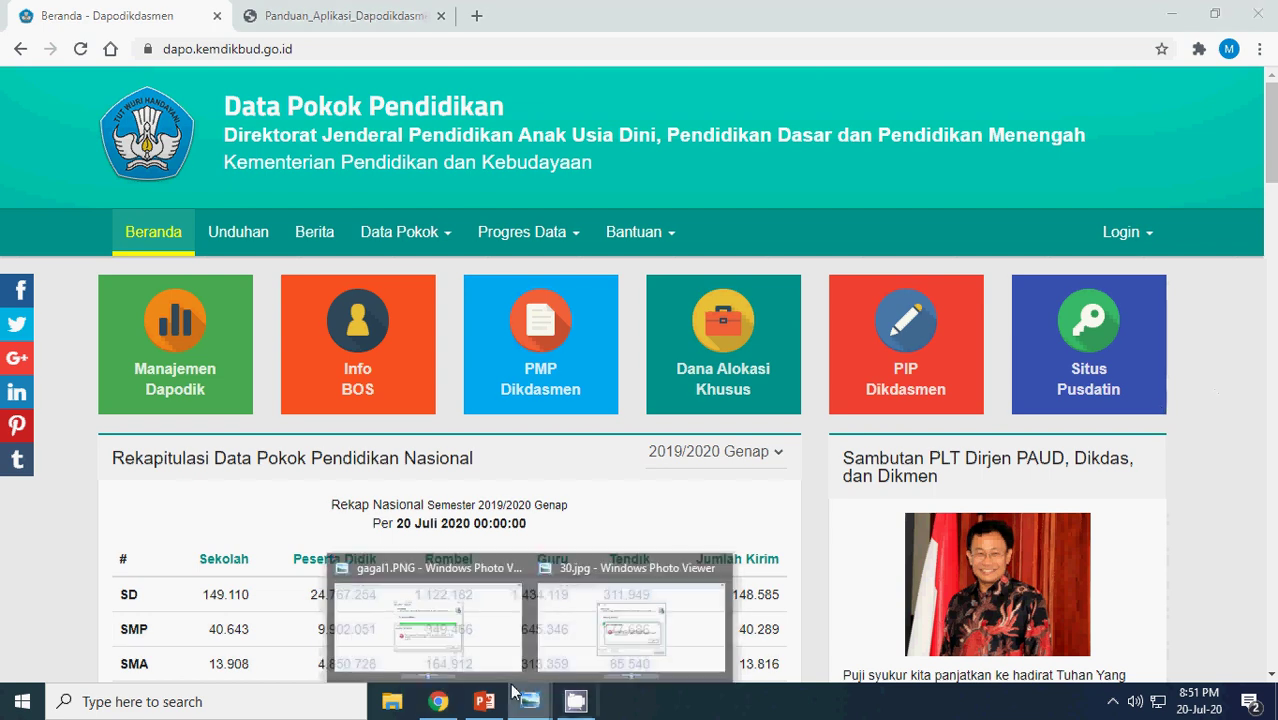
{"action": "left_click", "coordinate": [428, 634]}
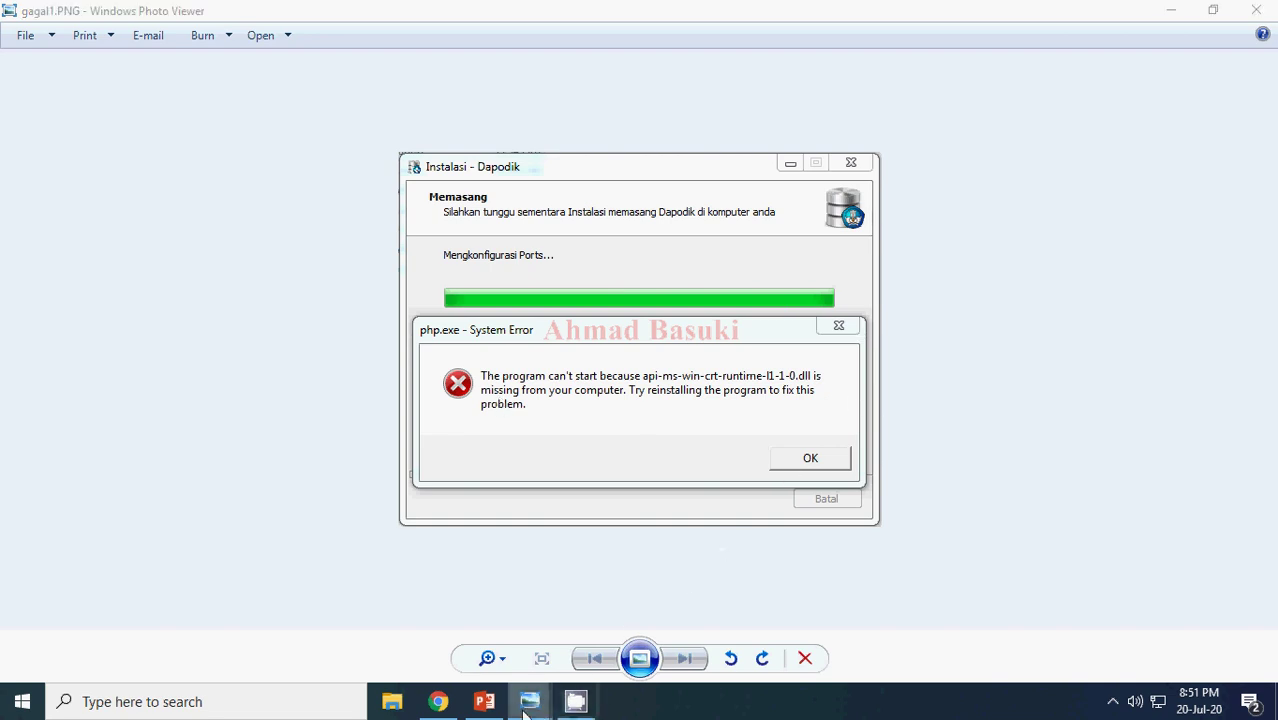
{"action": "mouse_move", "coordinate": [530, 701]}
{"action": "left_click", "coordinate": [632, 637]}
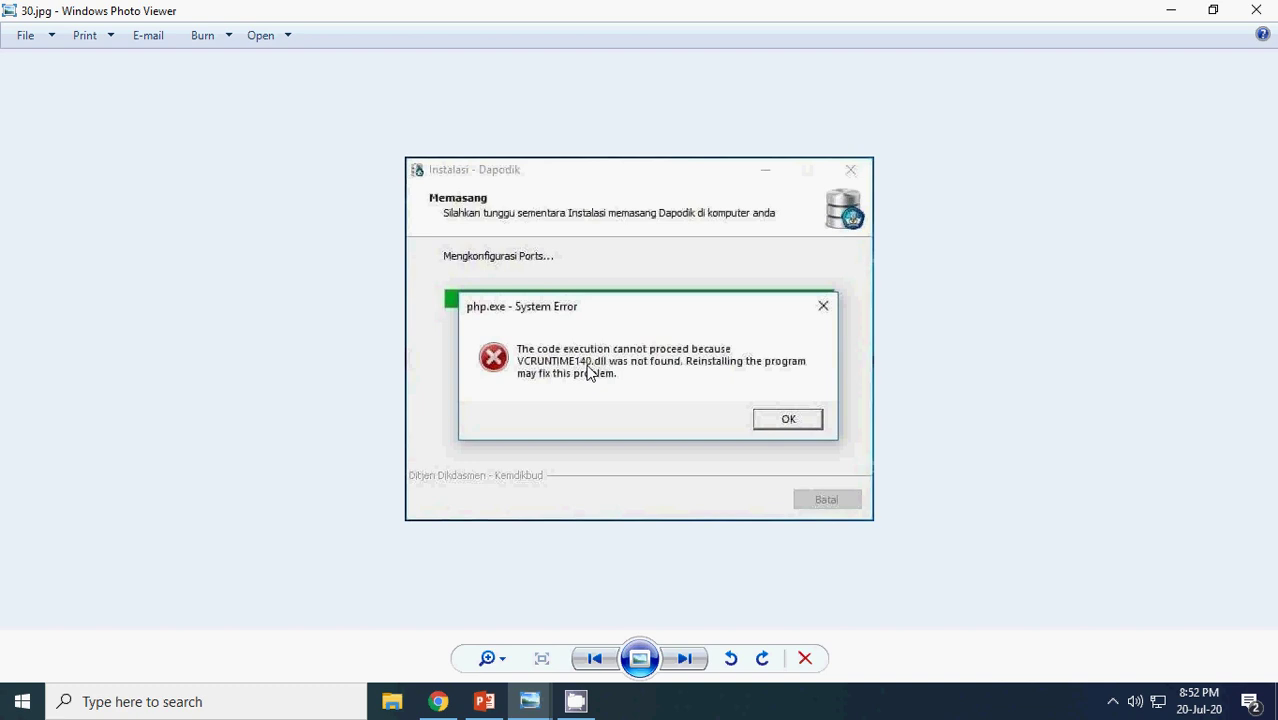
{"action": "left_click", "coordinate": [442, 704]}
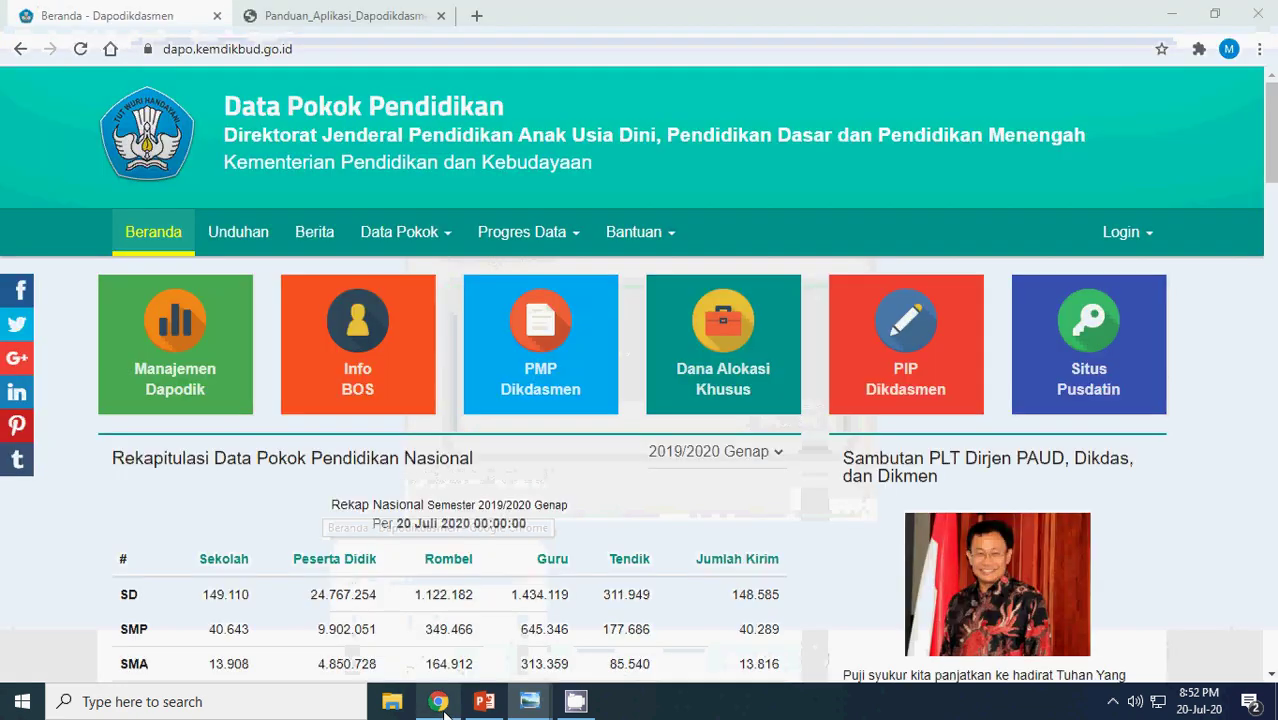
{"action": "left_click", "coordinate": [348, 14]}
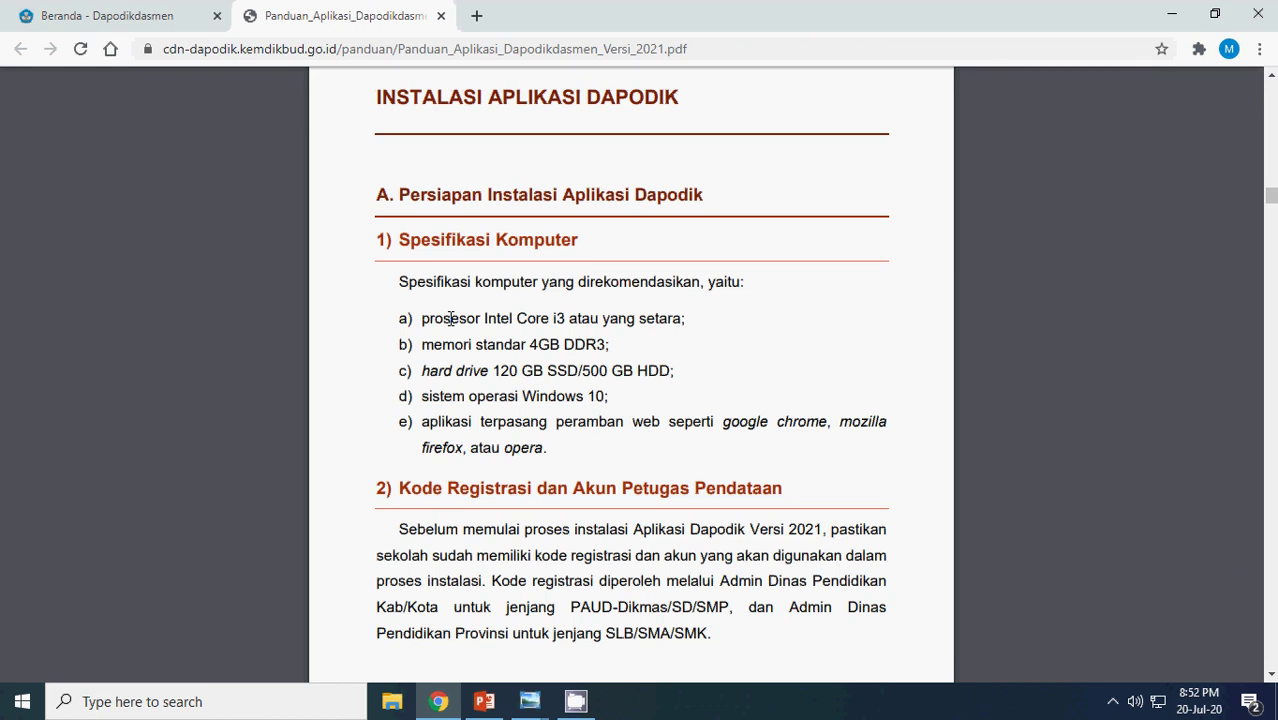
Switch back to Windows Photo Viewer, compare the missing-DLL messages in both error screenshots, and minimize the viewer.
{"action": "mouse_move", "coordinate": [530, 701]}
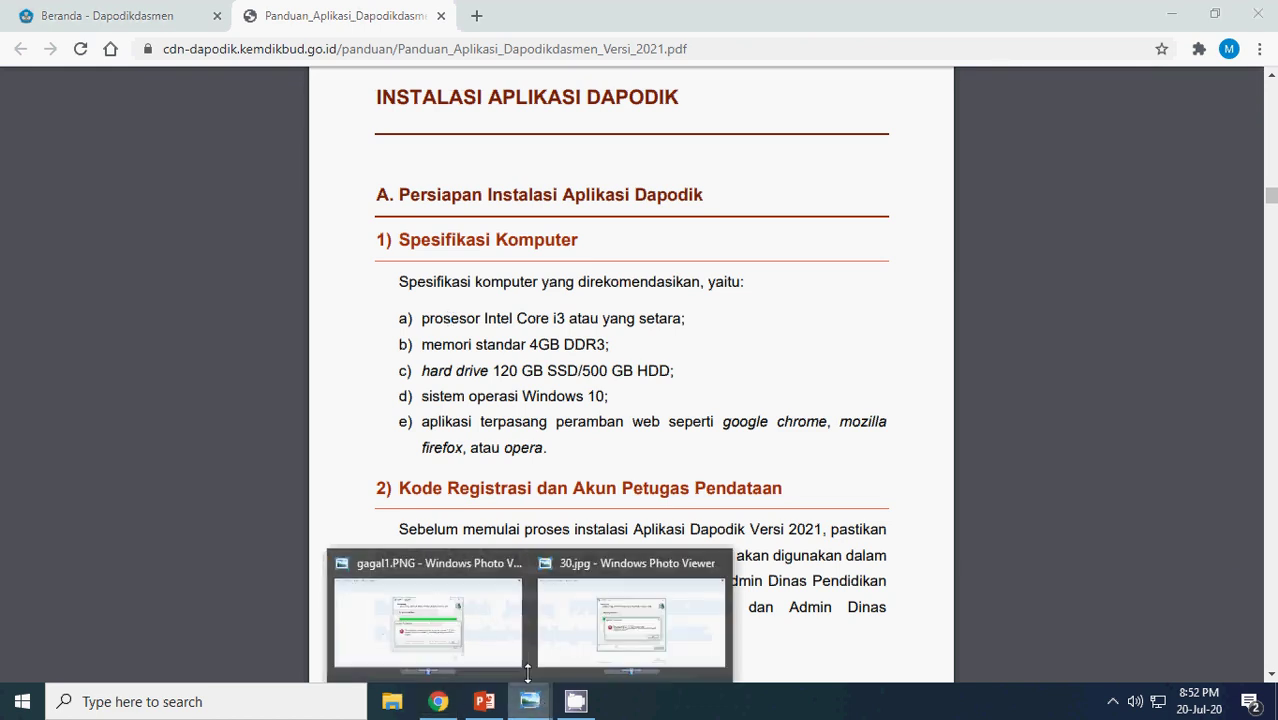
{"action": "left_click", "coordinate": [472, 620]}
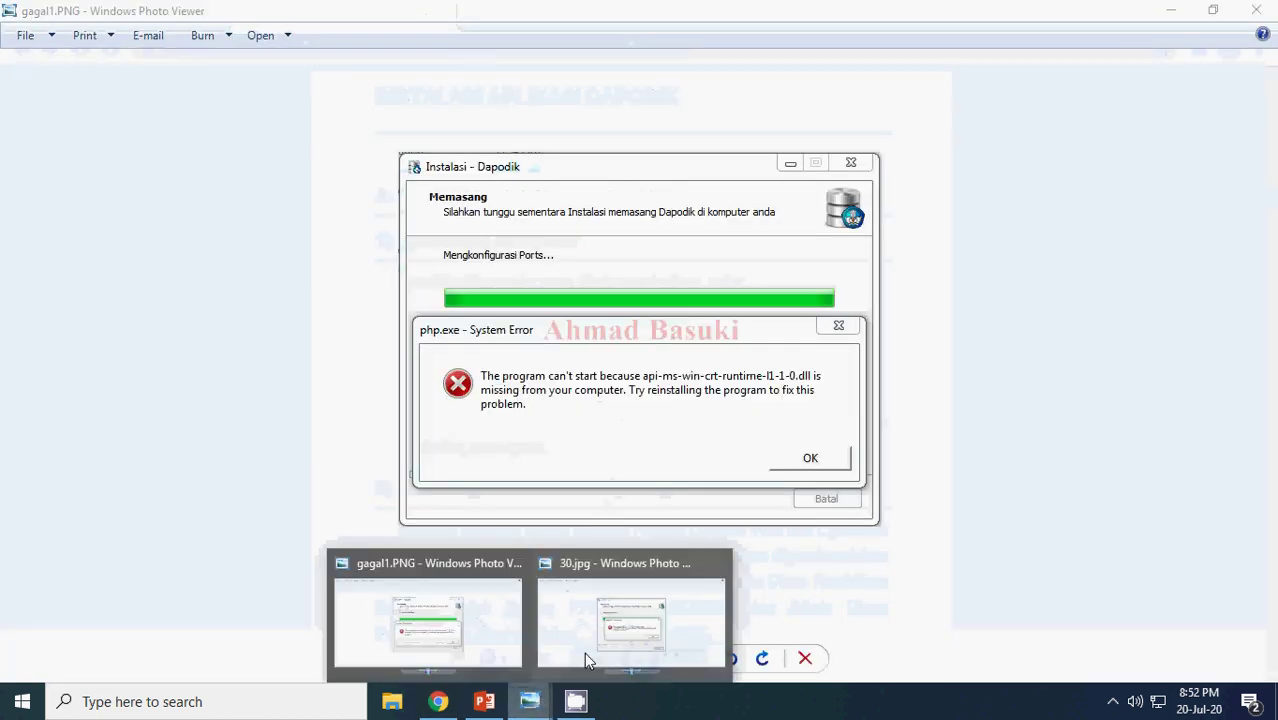
{"action": "left_click", "coordinate": [650, 604]}
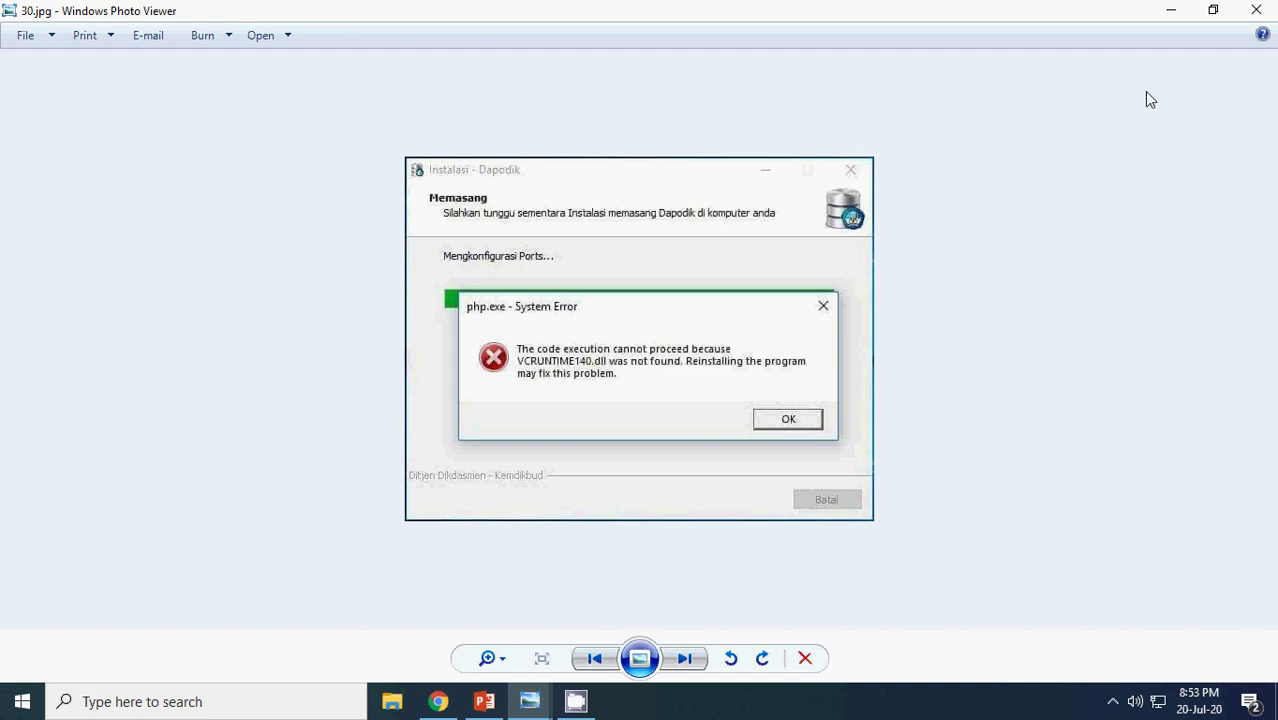
{"action": "key", "text": "Right"}
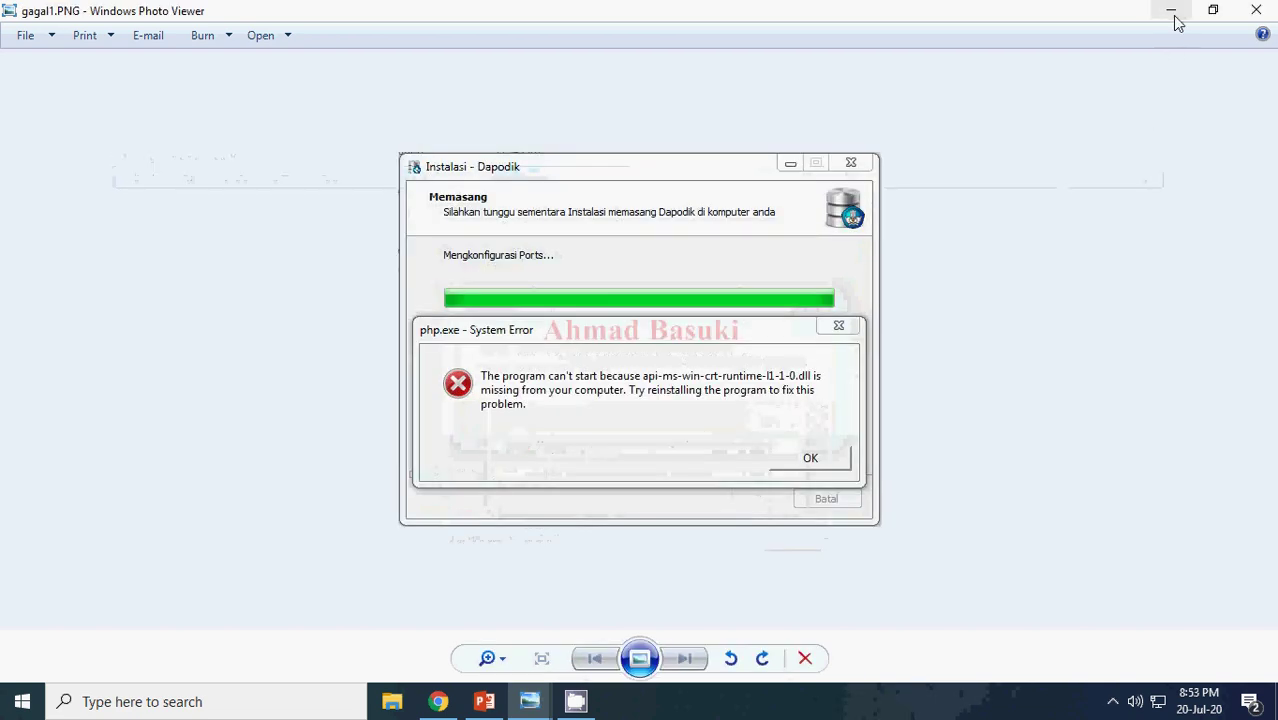
{"action": "left_click", "coordinate": [1173, 13]}
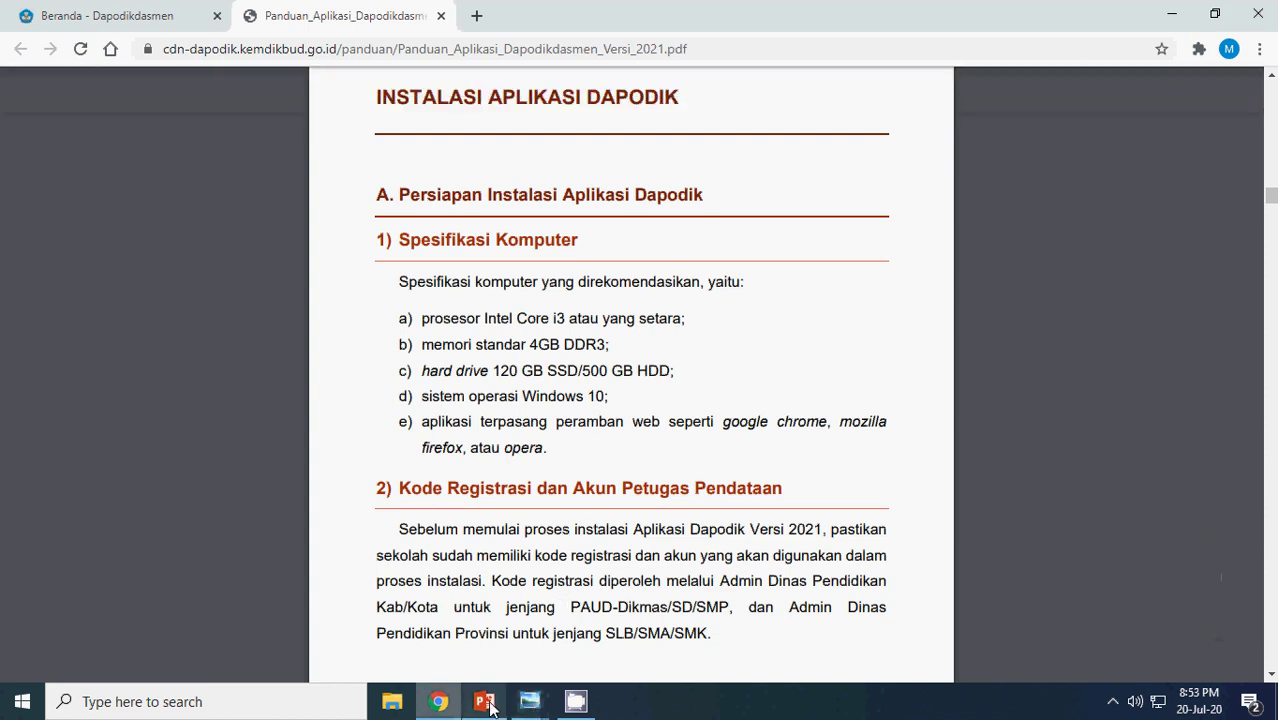
Switch to the Dapodik 2021.pptx presentation in PowerPoint and read the first slide's error-fixing instructions in full-screen view.
{"action": "mouse_move", "coordinate": [489, 705]}
{"action": "left_click", "coordinate": [489, 655]}
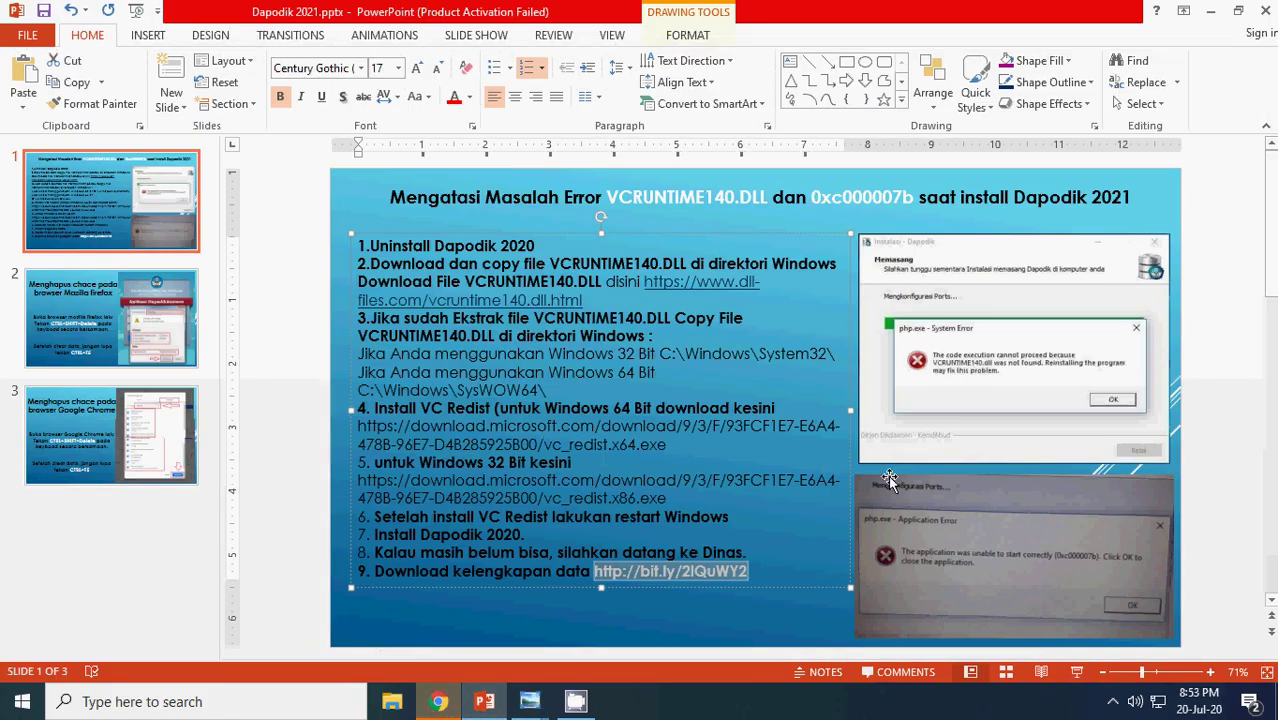
{"action": "left_click", "coordinate": [935, 650]}
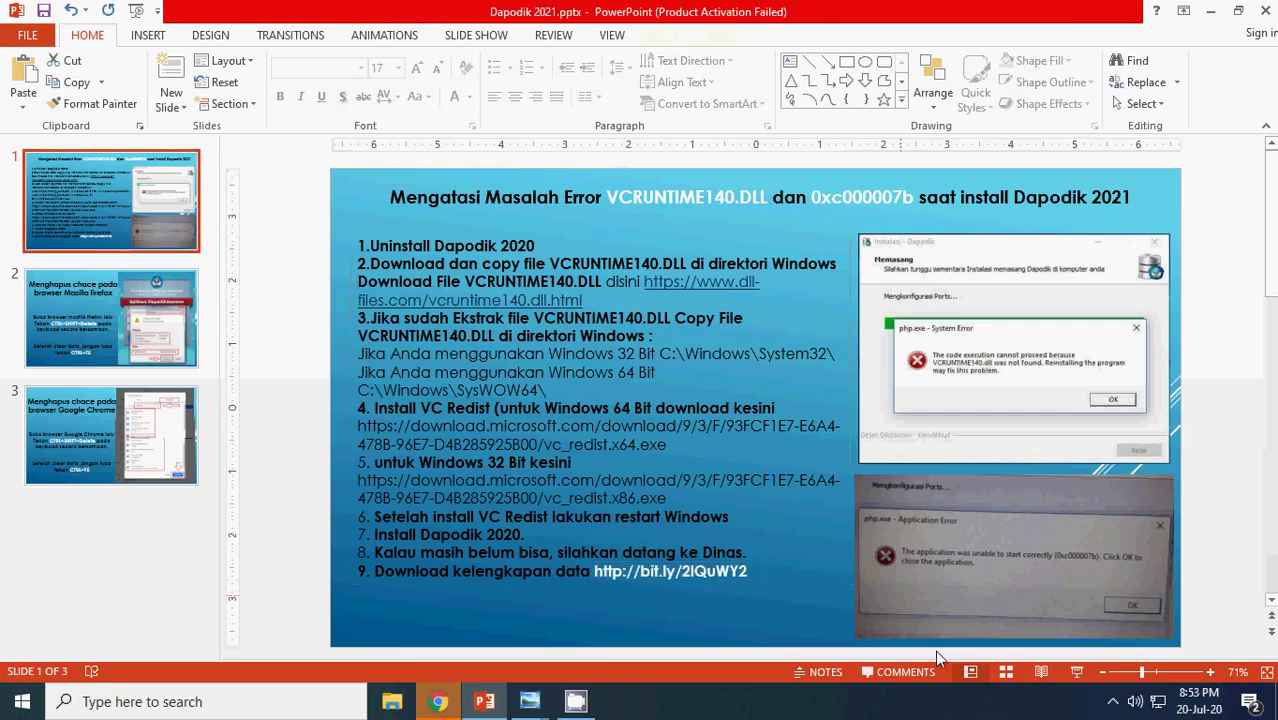
{"action": "left_click", "coordinate": [1076, 672]}
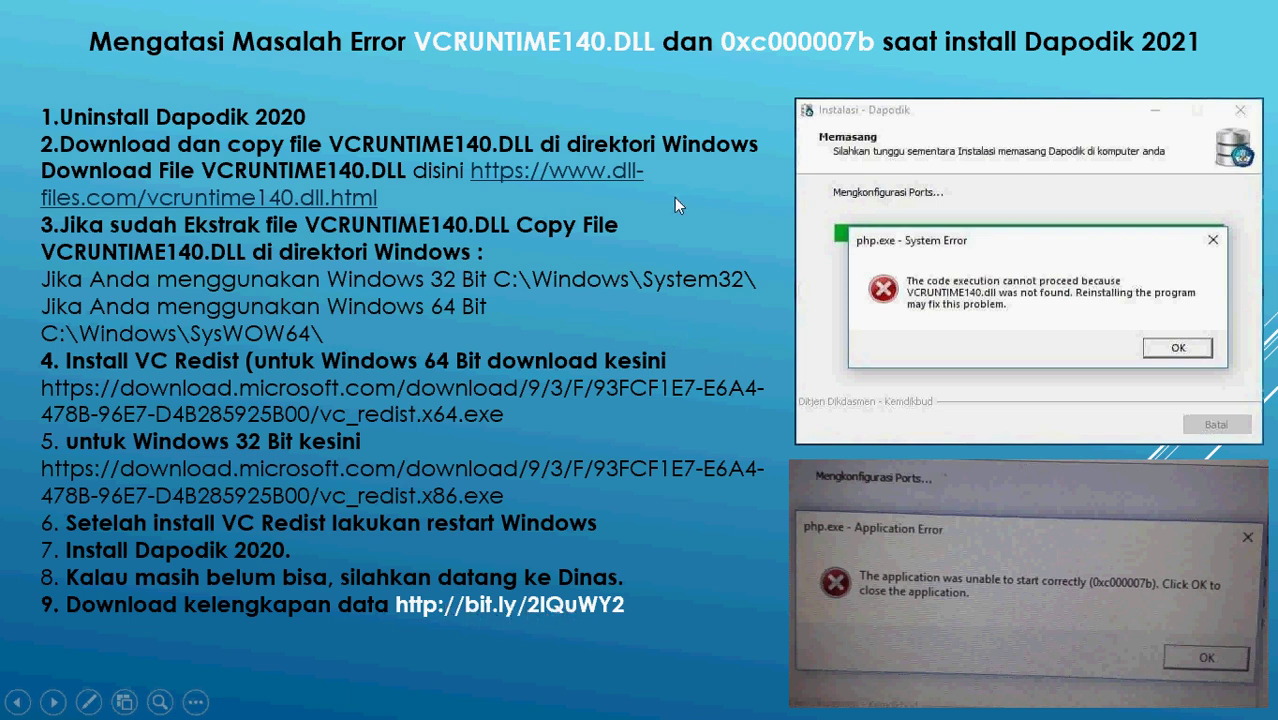
{"action": "key", "text": "Escape"}
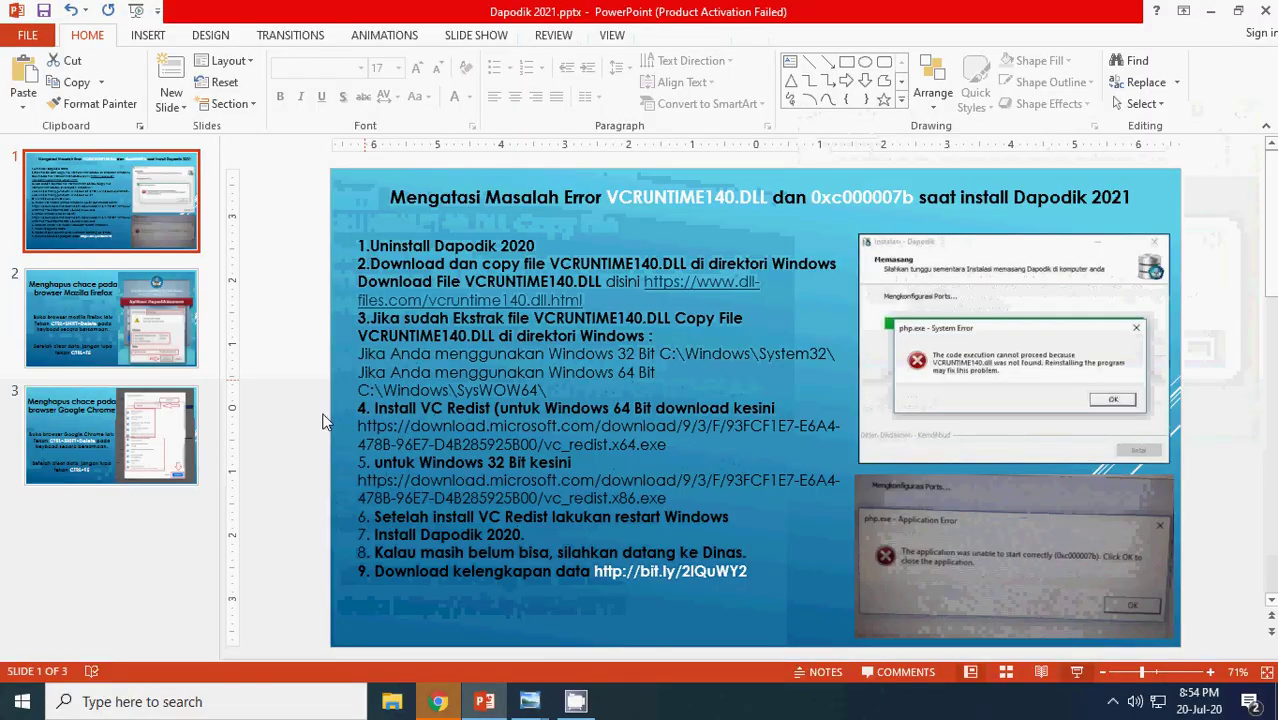
Open the Dapodik 2021 folder under Videos in File Explorer and locate vcruntime140.zip, vc_redist.x64.exe and vc_redist.x86.exe.
{"action": "left_click", "coordinate": [392, 701]}
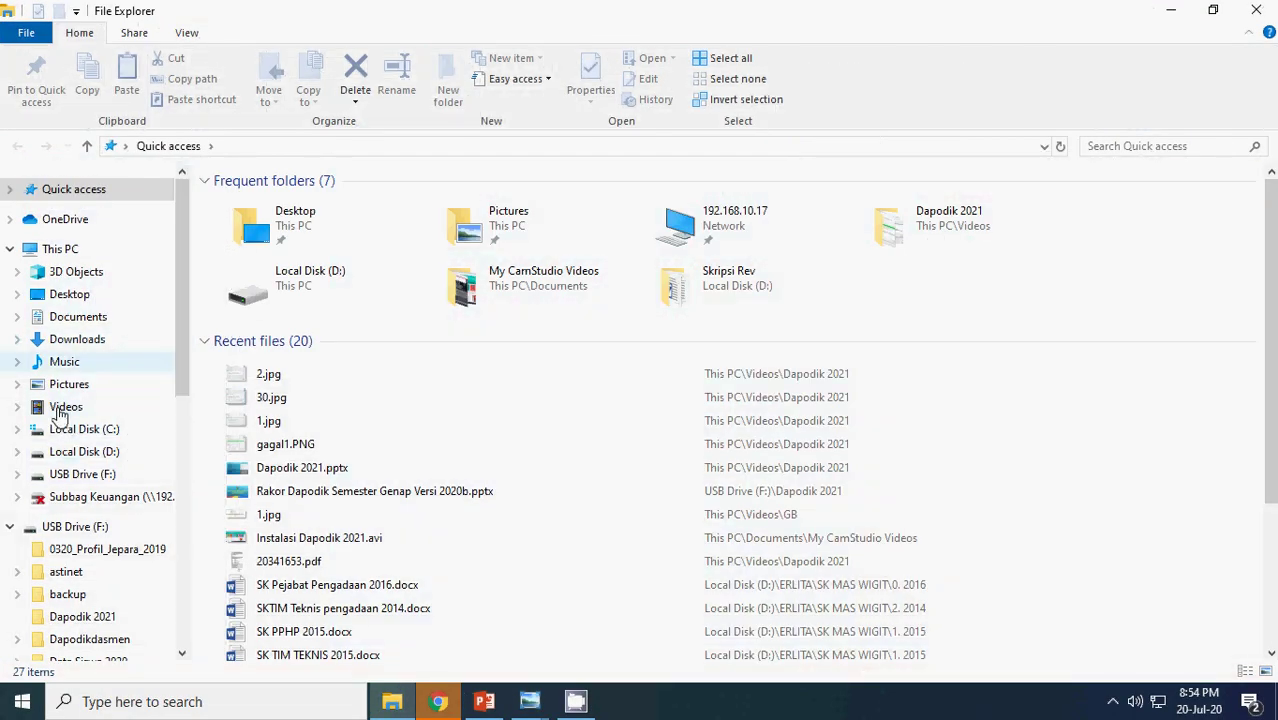
{"action": "left_click", "coordinate": [62, 406]}
{"action": "double_click", "coordinate": [357, 218]}
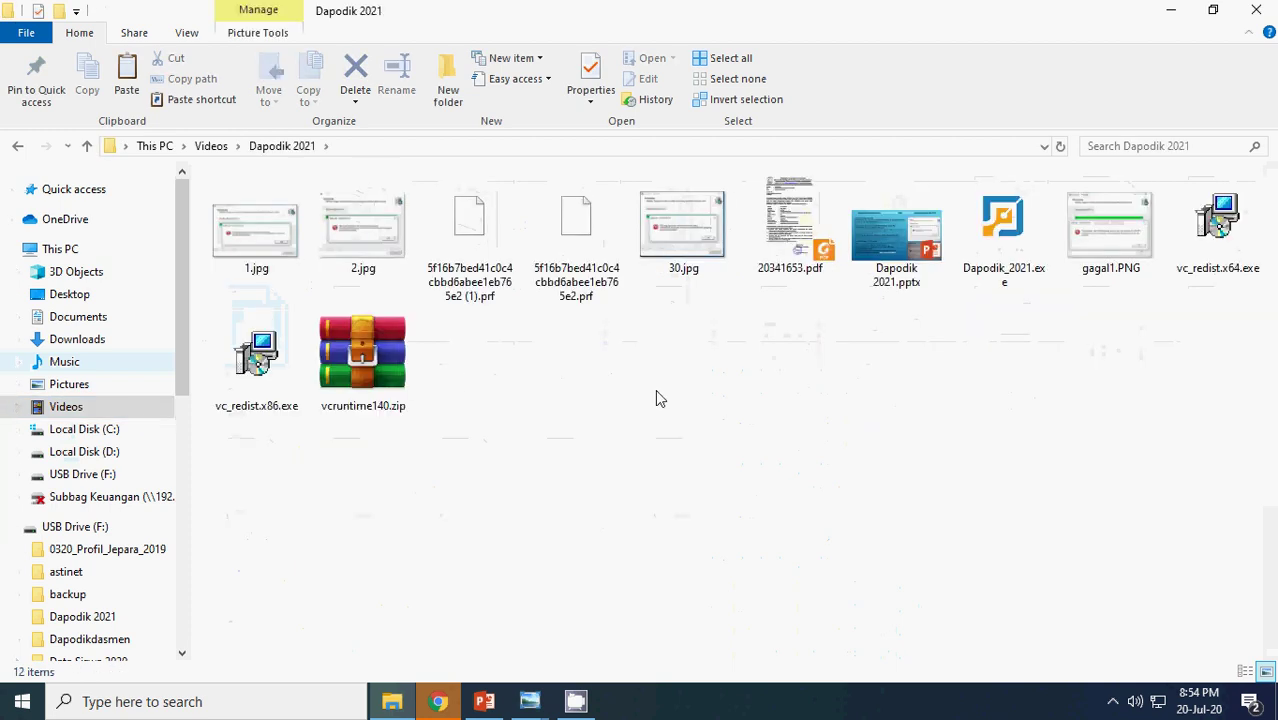
{"action": "left_click", "coordinate": [240, 366]}
{"action": "key", "text": "Right"}
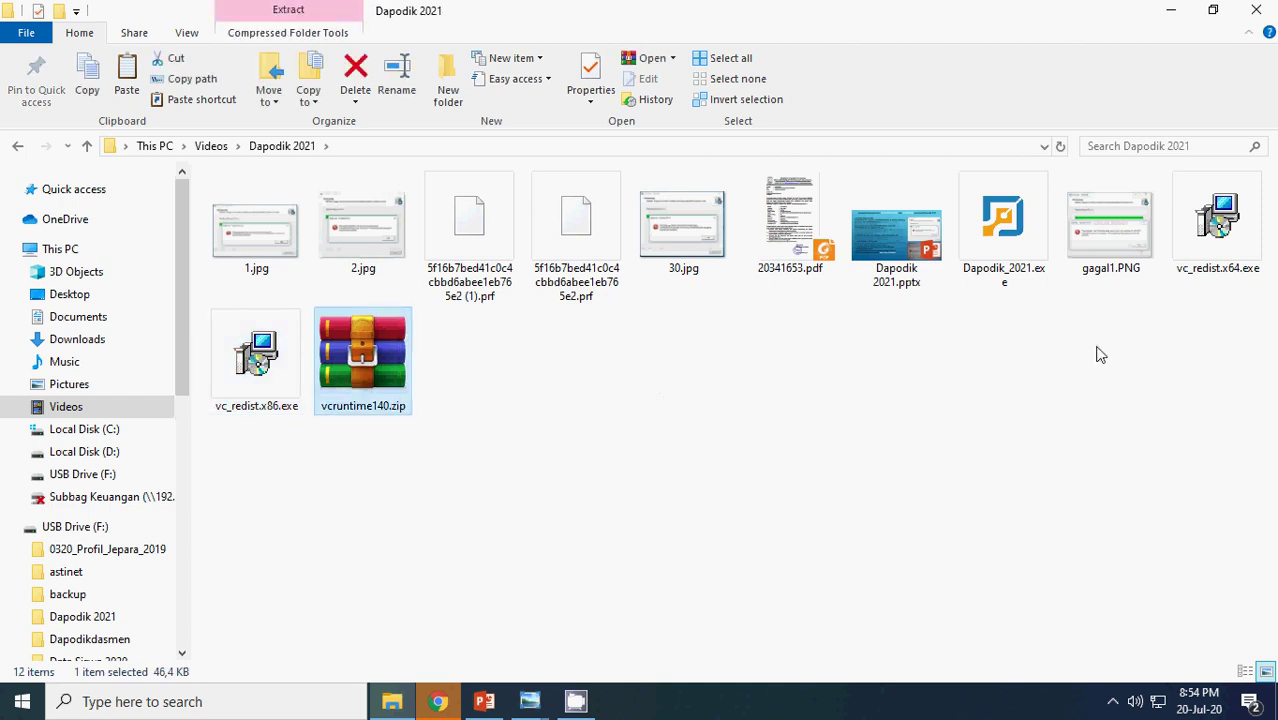
{"action": "left_click", "coordinate": [1230, 232]}
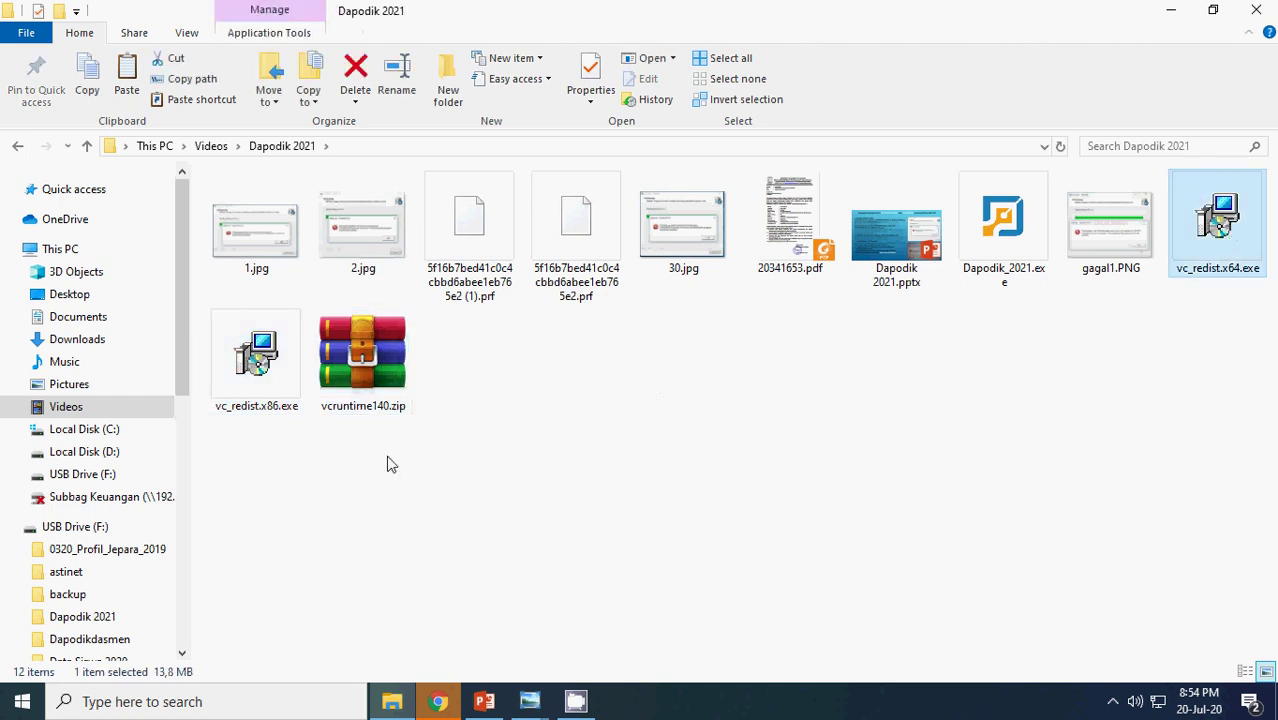
{"action": "left_click", "coordinate": [250, 368]}
Try to install the Microsoft Visual C++ 2015 Redistributable (x64) from vc_redist.x64.exe, accepting the license terms, and close the installer.
{"action": "left_click", "coordinate": [1245, 226]}
{"action": "right_click", "coordinate": [1222, 224]}
{"action": "left_click", "coordinate": [1032, 145]}
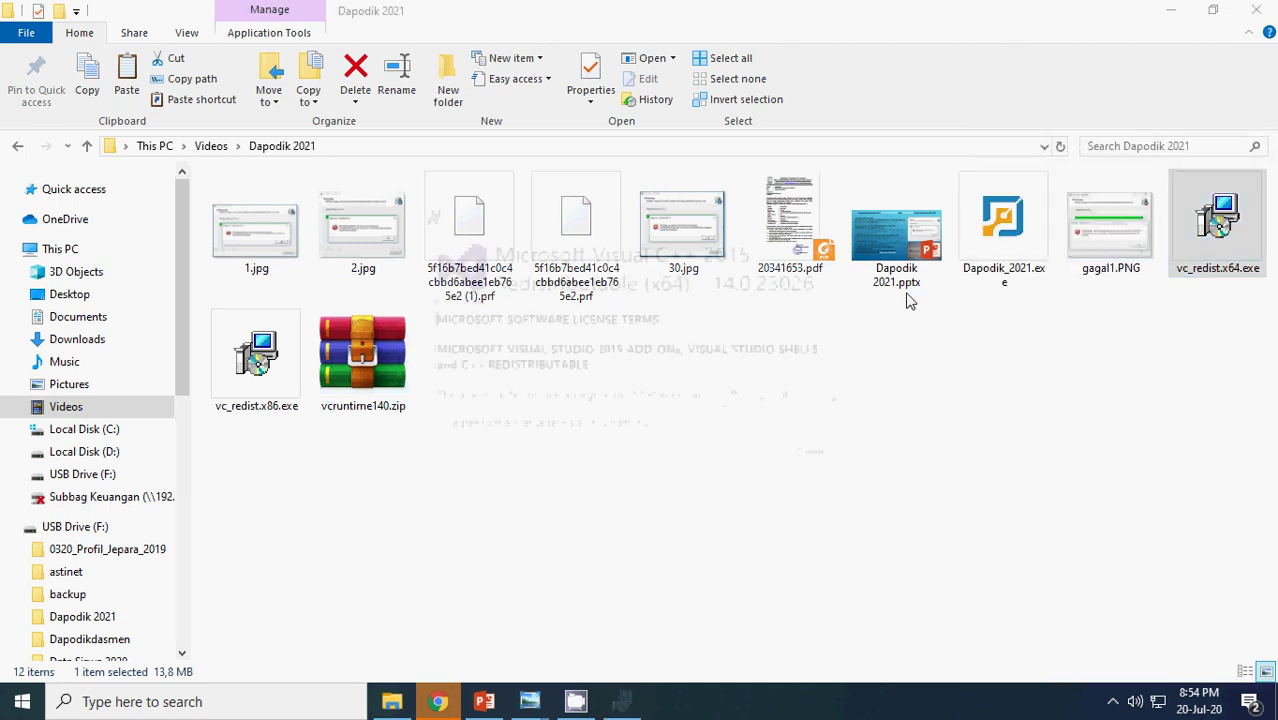
{"action": "left_click", "coordinate": [432, 427]}
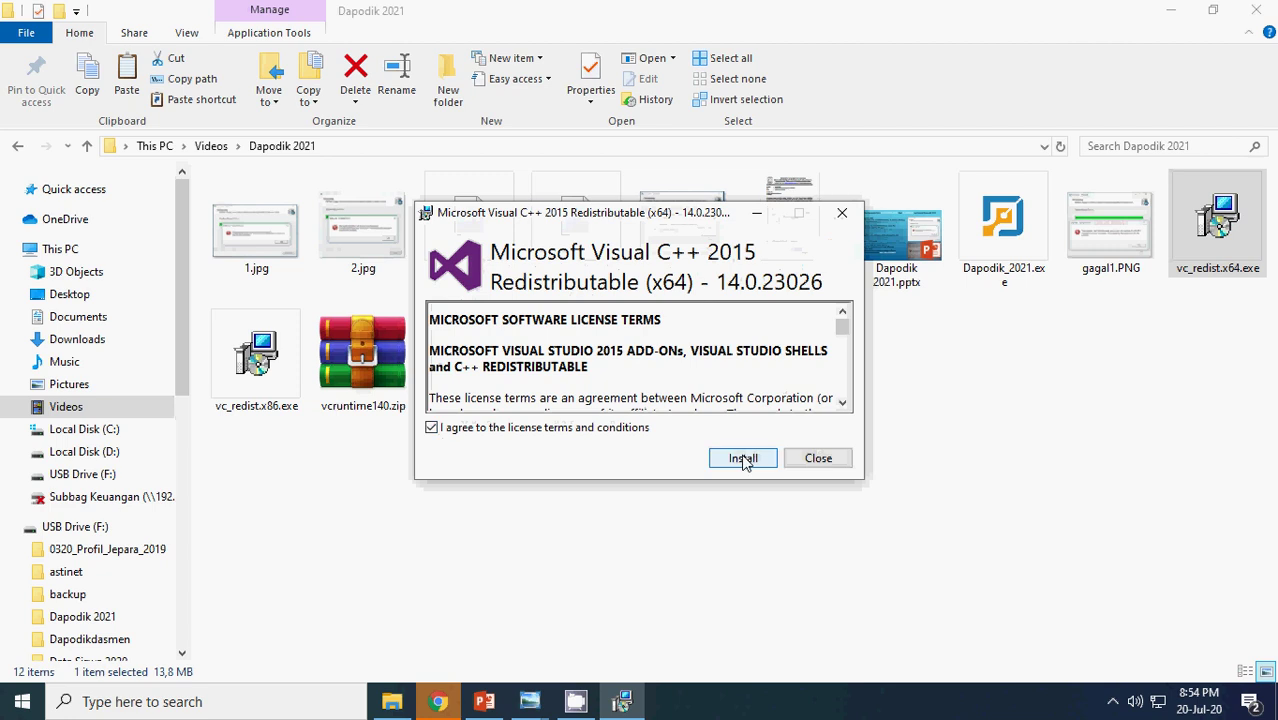
{"action": "left_click", "coordinate": [742, 459]}
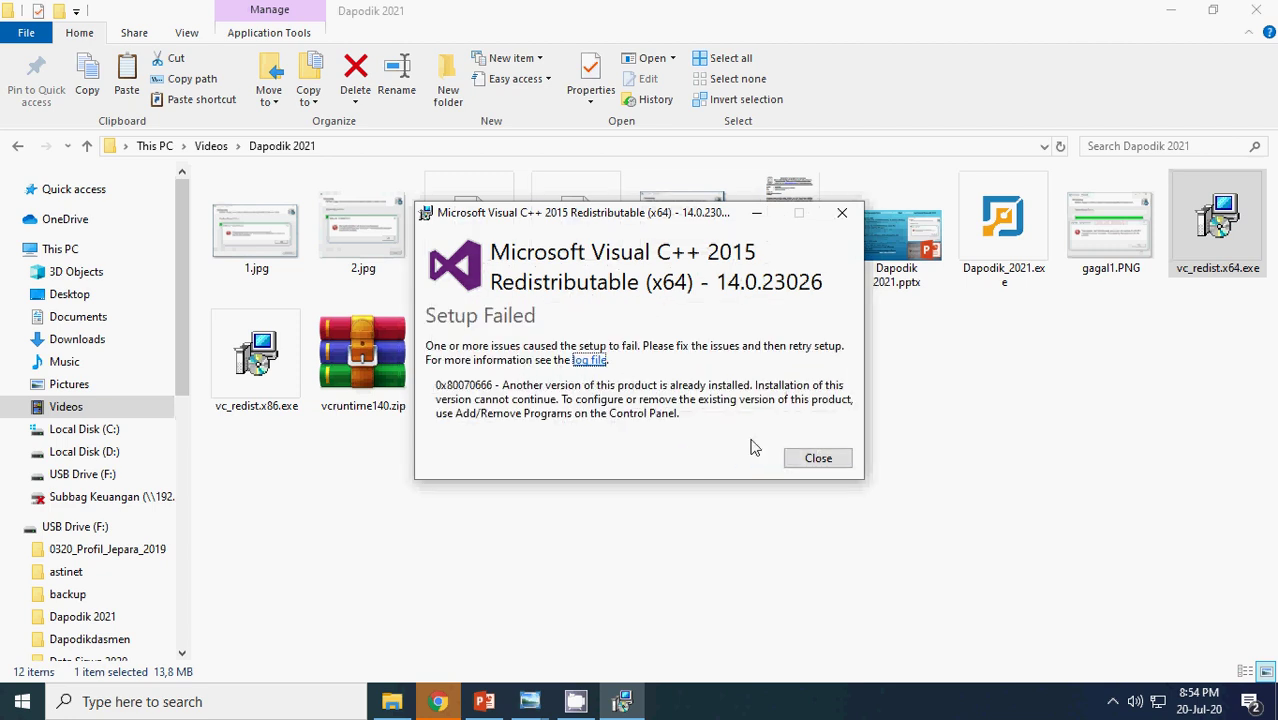
{"action": "left_click", "coordinate": [818, 458]}
Try to install the Microsoft Visual C++ 2015 Redistributable (x86) from vc_redist.x86.exe, accepting the license terms, and close the installer.
{"action": "left_click", "coordinate": [250, 360]}
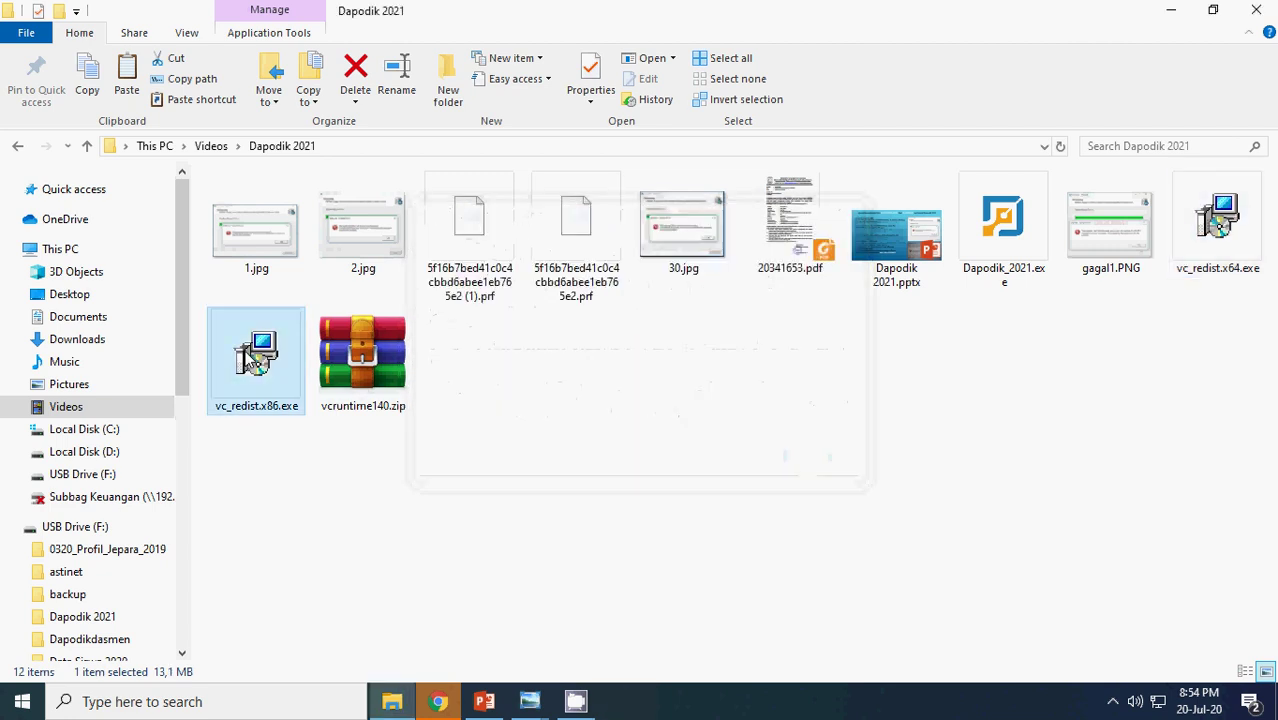
{"action": "right_click", "coordinate": [250, 360]}
{"action": "left_click", "coordinate": [300, 134]}
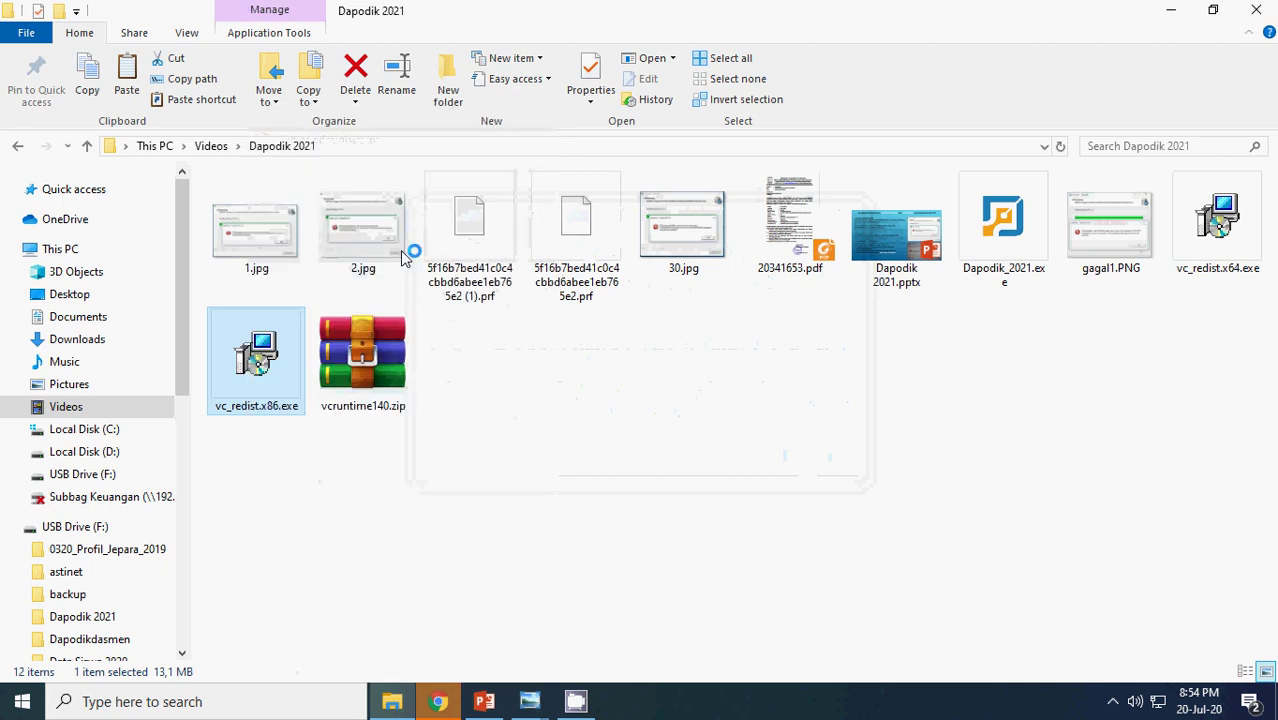
{"action": "left_click", "coordinate": [472, 428]}
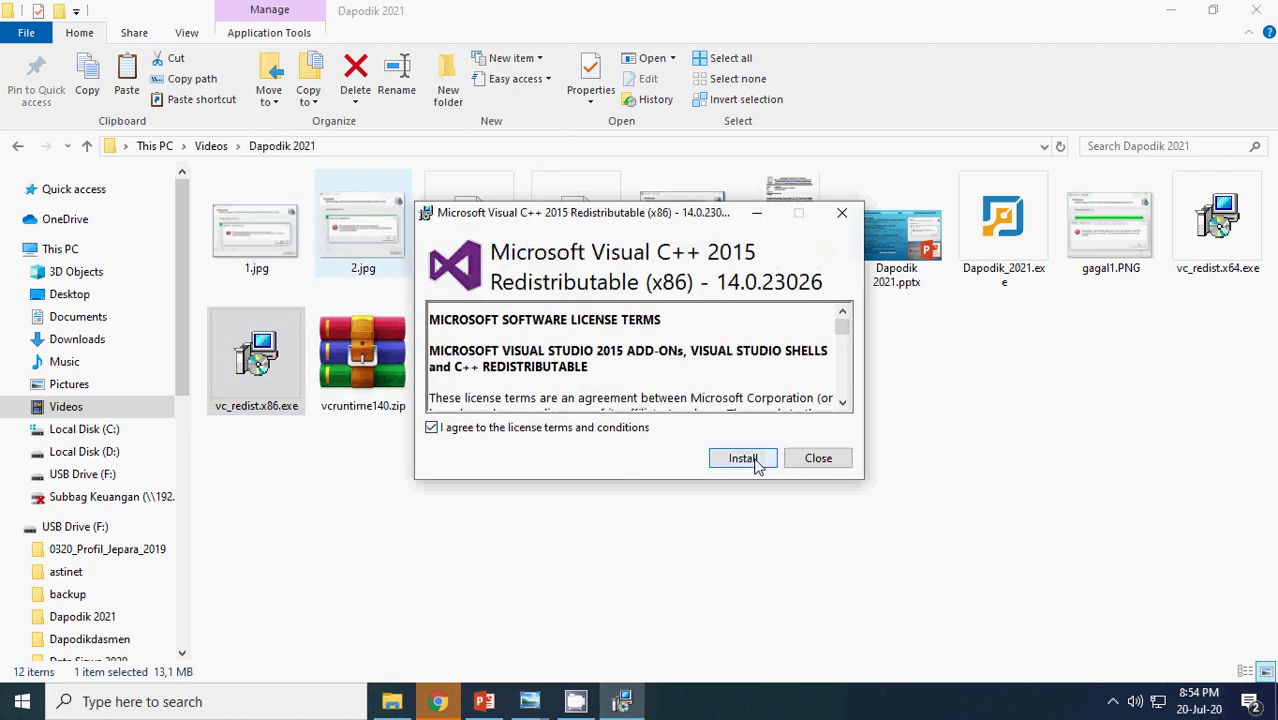
{"action": "left_click", "coordinate": [745, 459]}
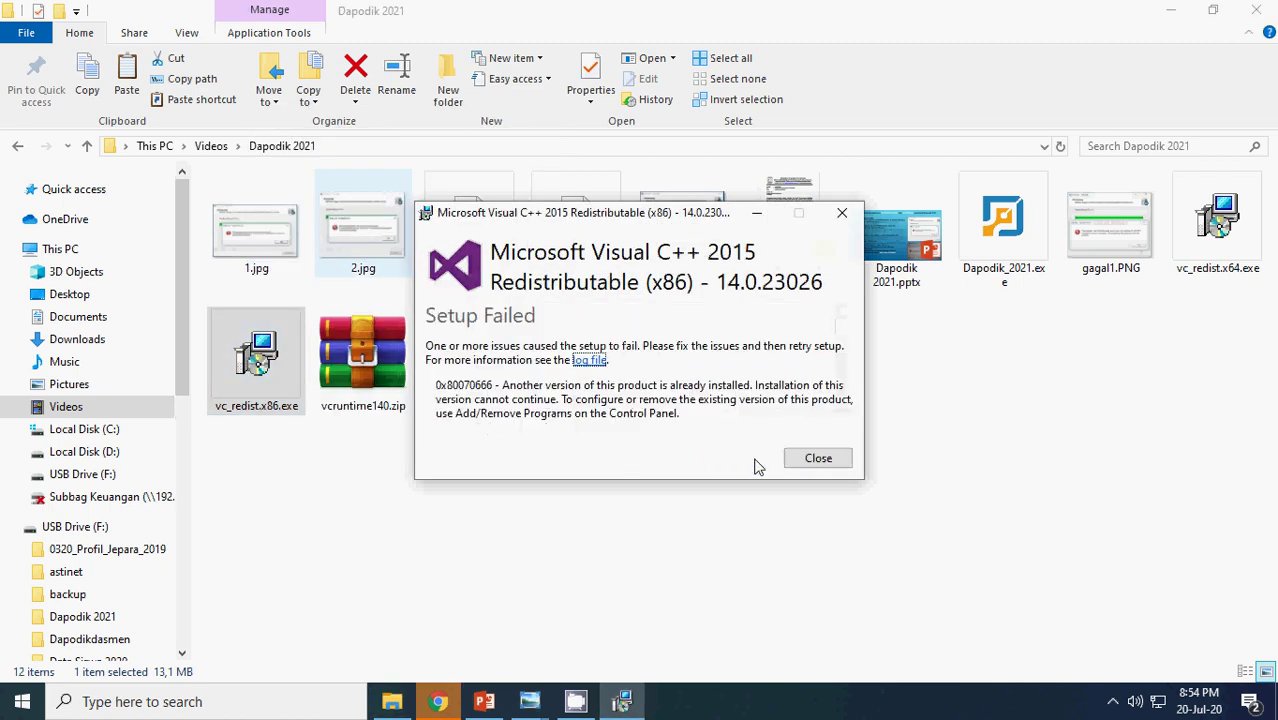
{"action": "left_click", "coordinate": [822, 464]}
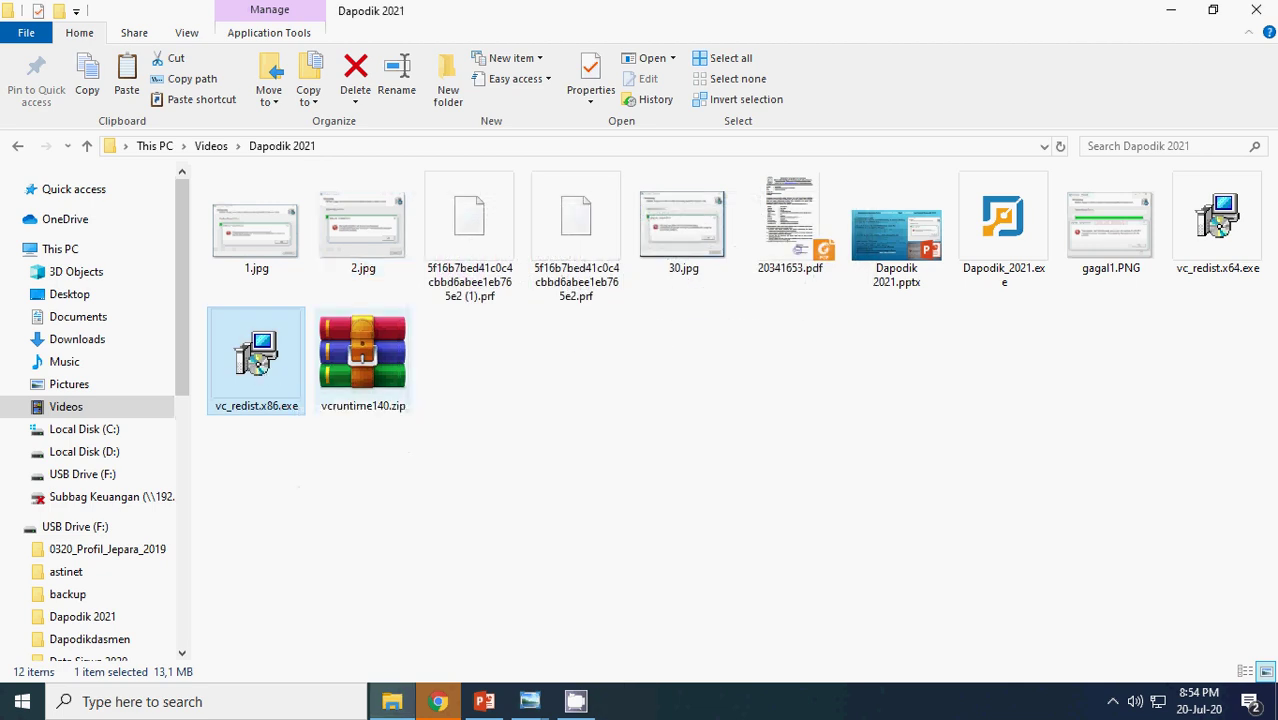
Extract vcruntime140.zip with WinRAR into the Videos\Dapodik 2021 folder and check the extracted vcruntime140.dll and README.txt.
{"action": "left_click", "coordinate": [1222, 240]}
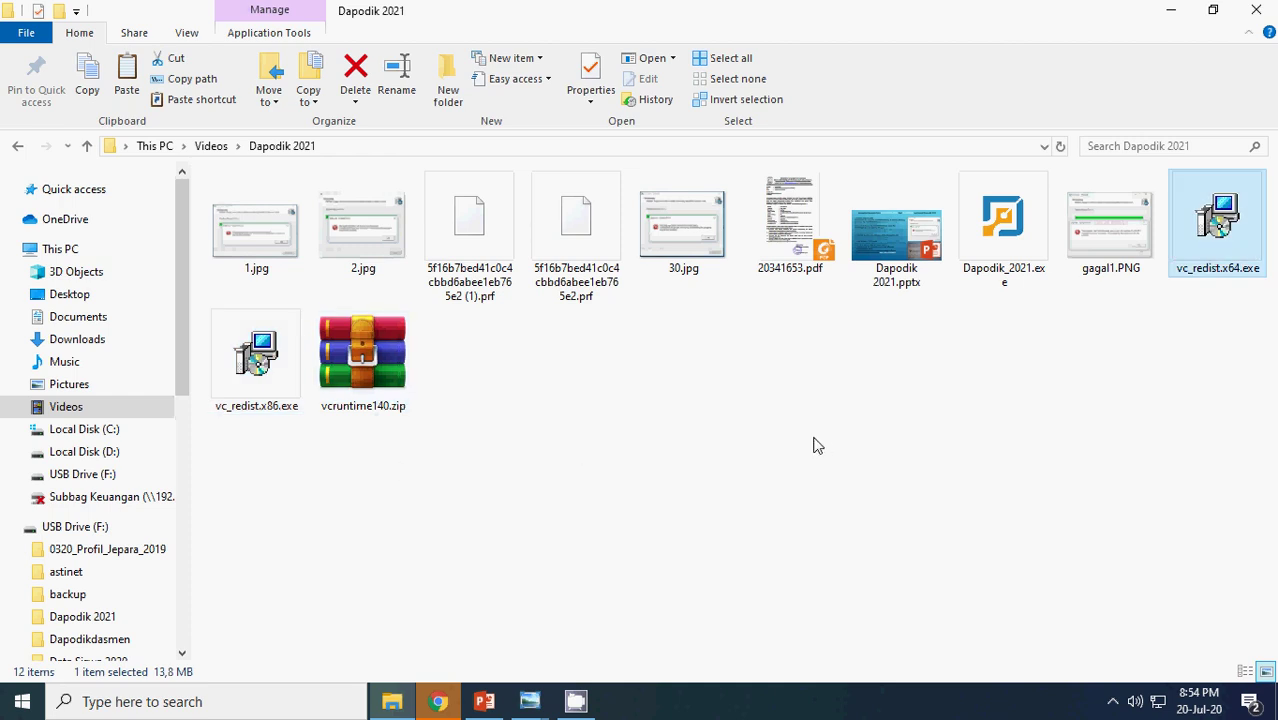
{"action": "left_click", "coordinate": [355, 346]}
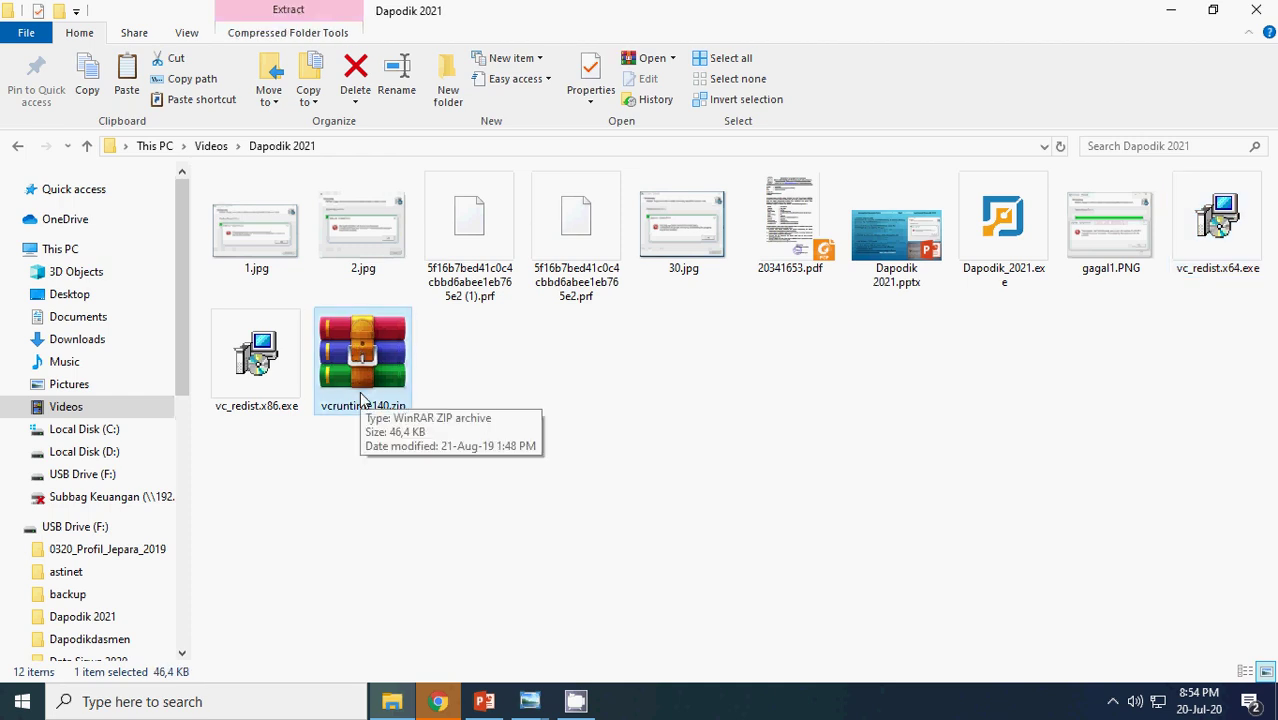
{"action": "right_click", "coordinate": [358, 362]}
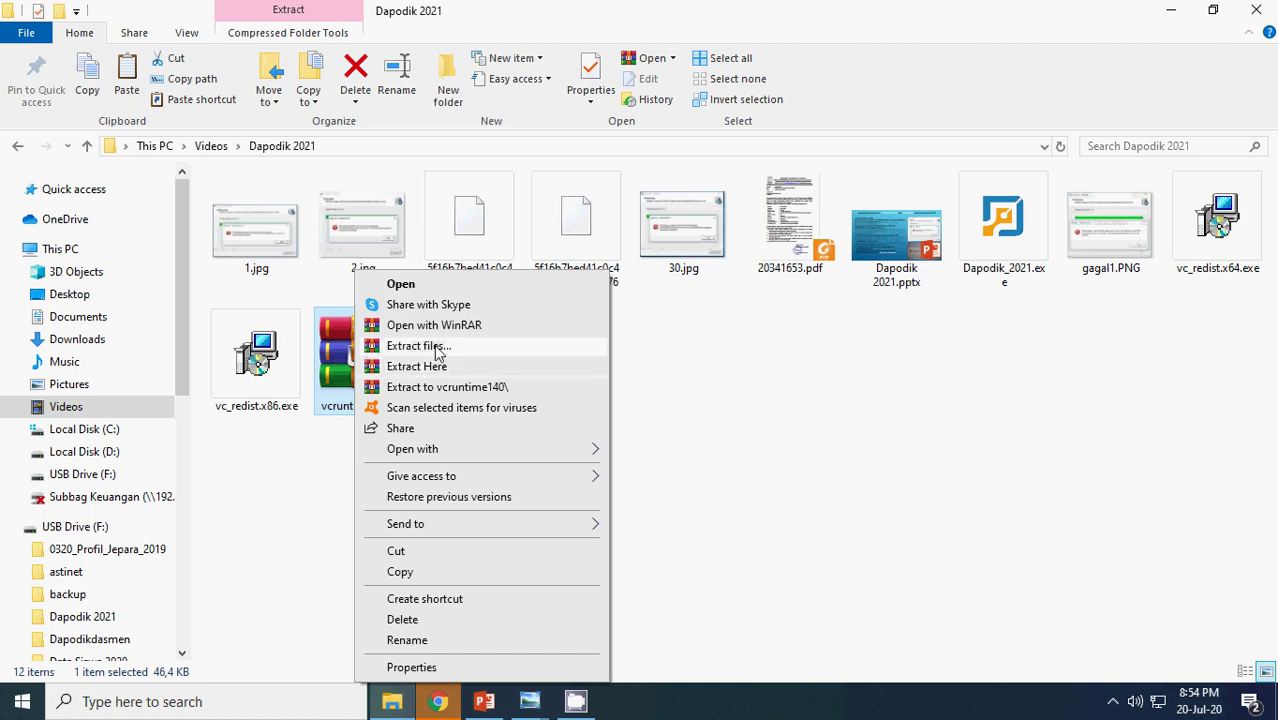
{"action": "left_click", "coordinate": [437, 347]}
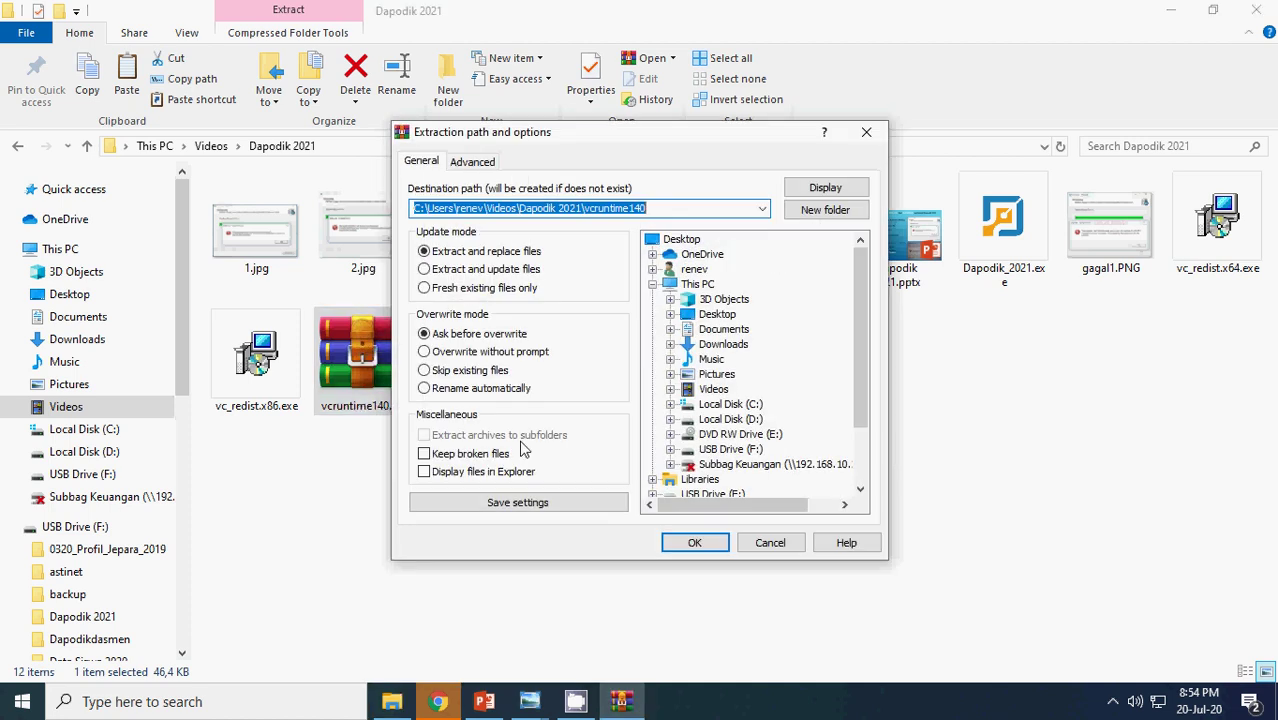
{"action": "left_click", "coordinate": [712, 389]}
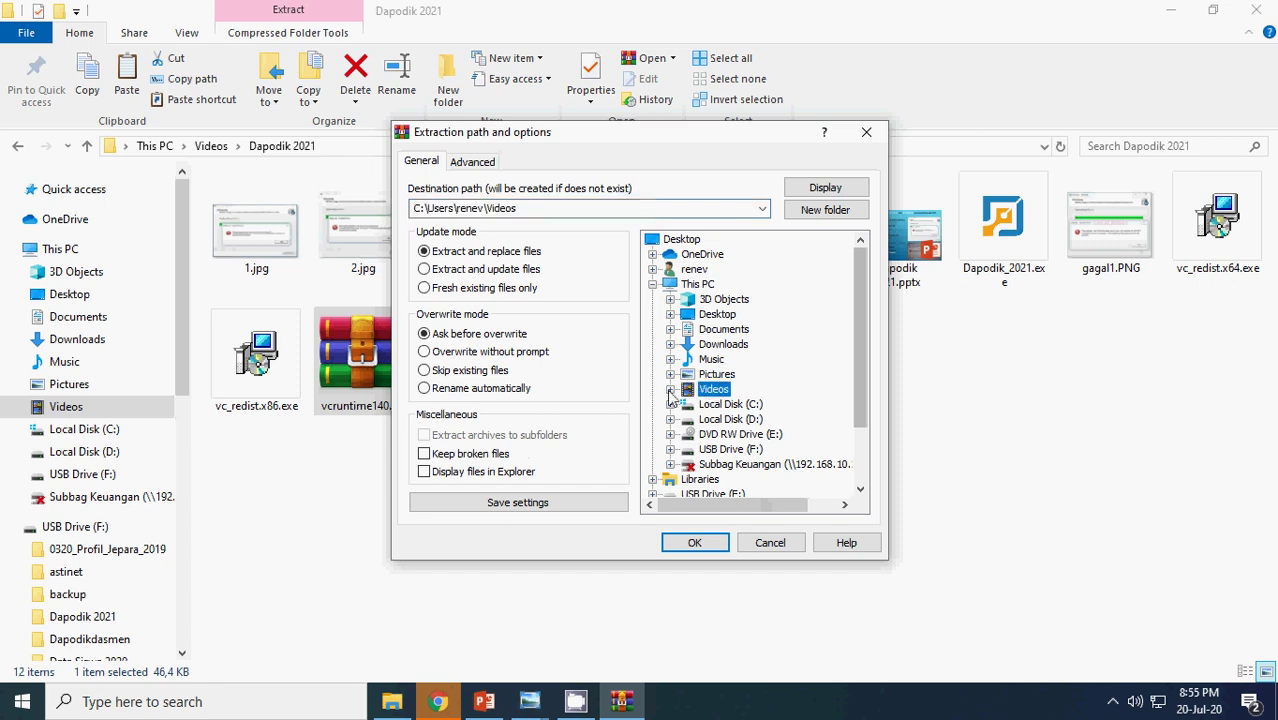
{"action": "left_click", "coordinate": [670, 389]}
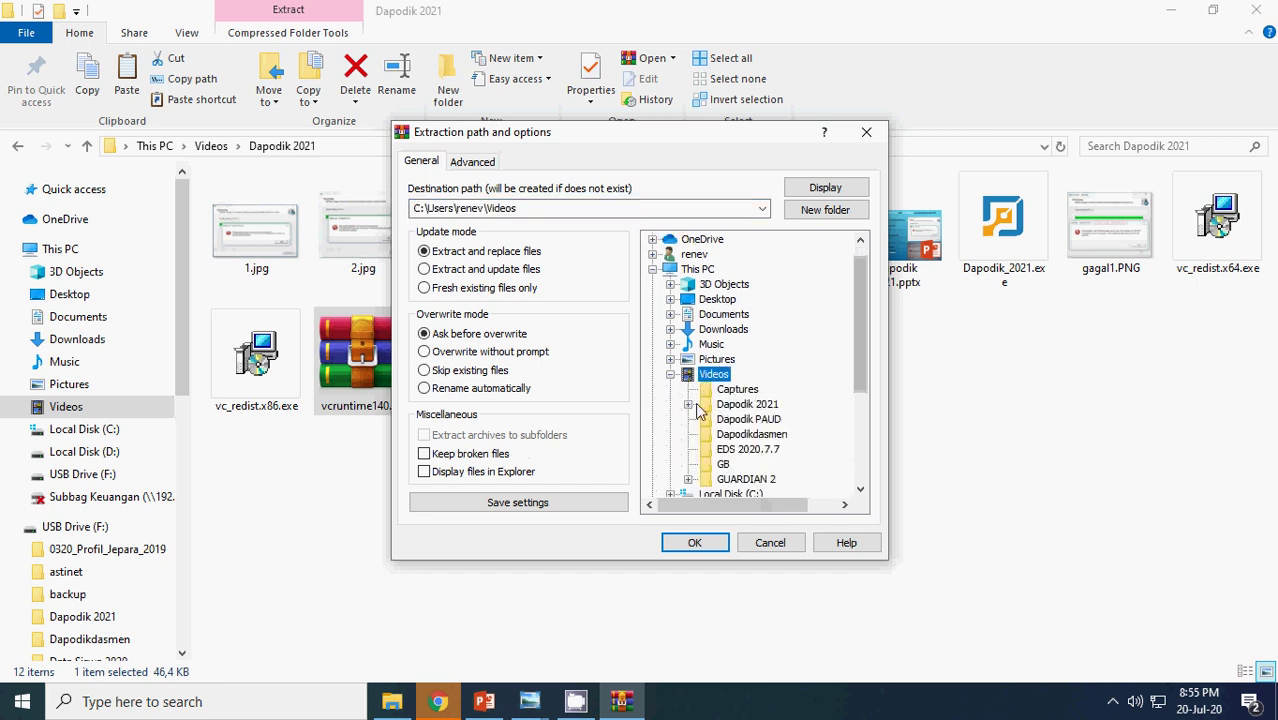
{"action": "left_click", "coordinate": [735, 404]}
{"action": "left_click", "coordinate": [711, 543]}
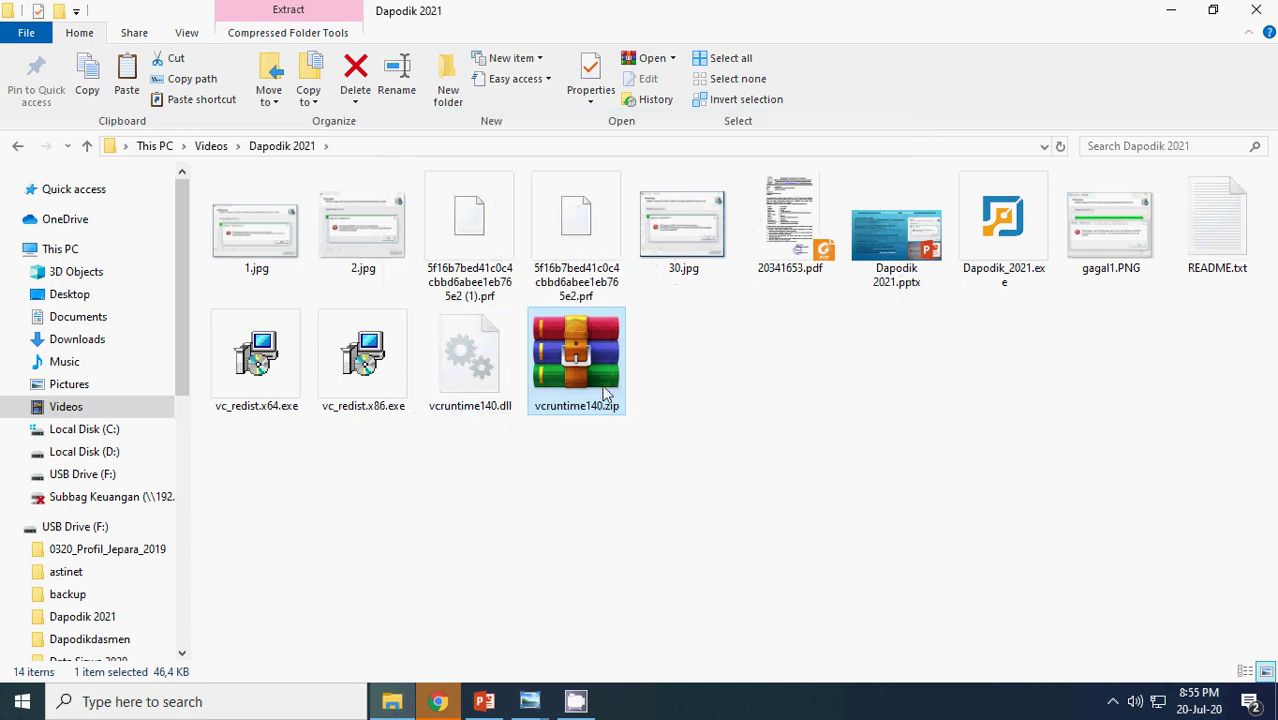
{"action": "left_click", "coordinate": [461, 375]}
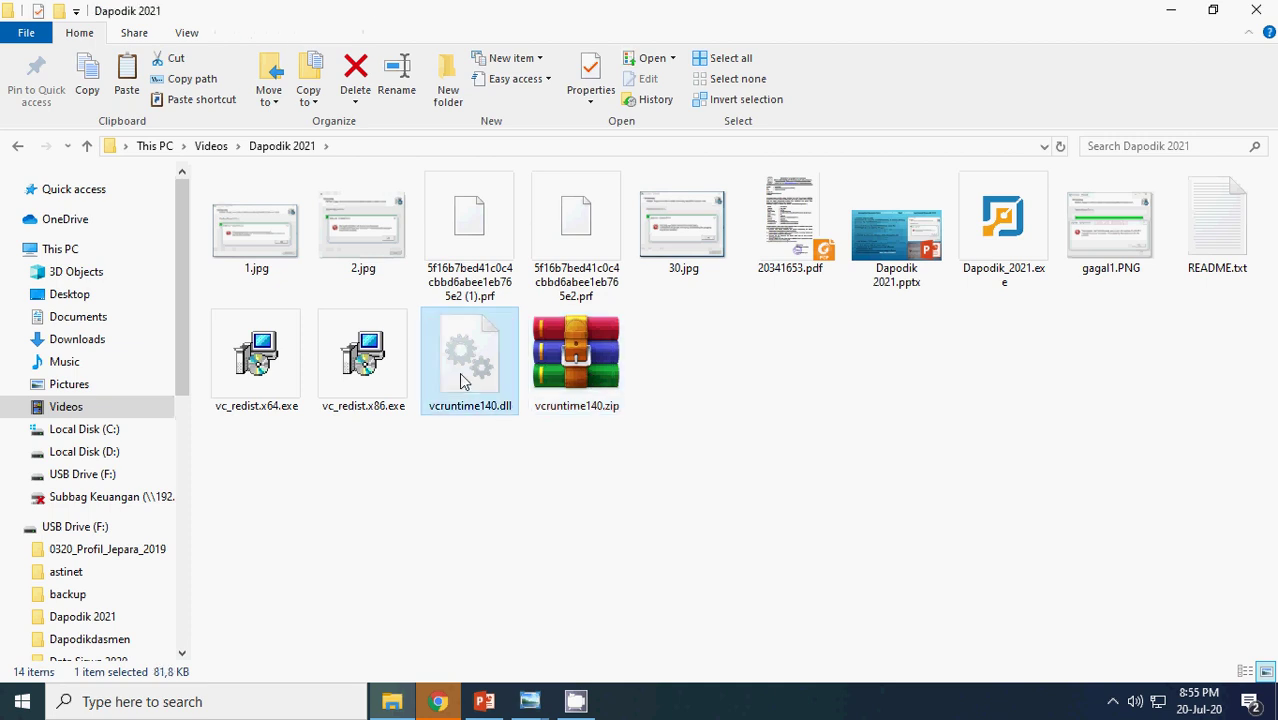
{"action": "left_click", "coordinate": [1220, 252]}
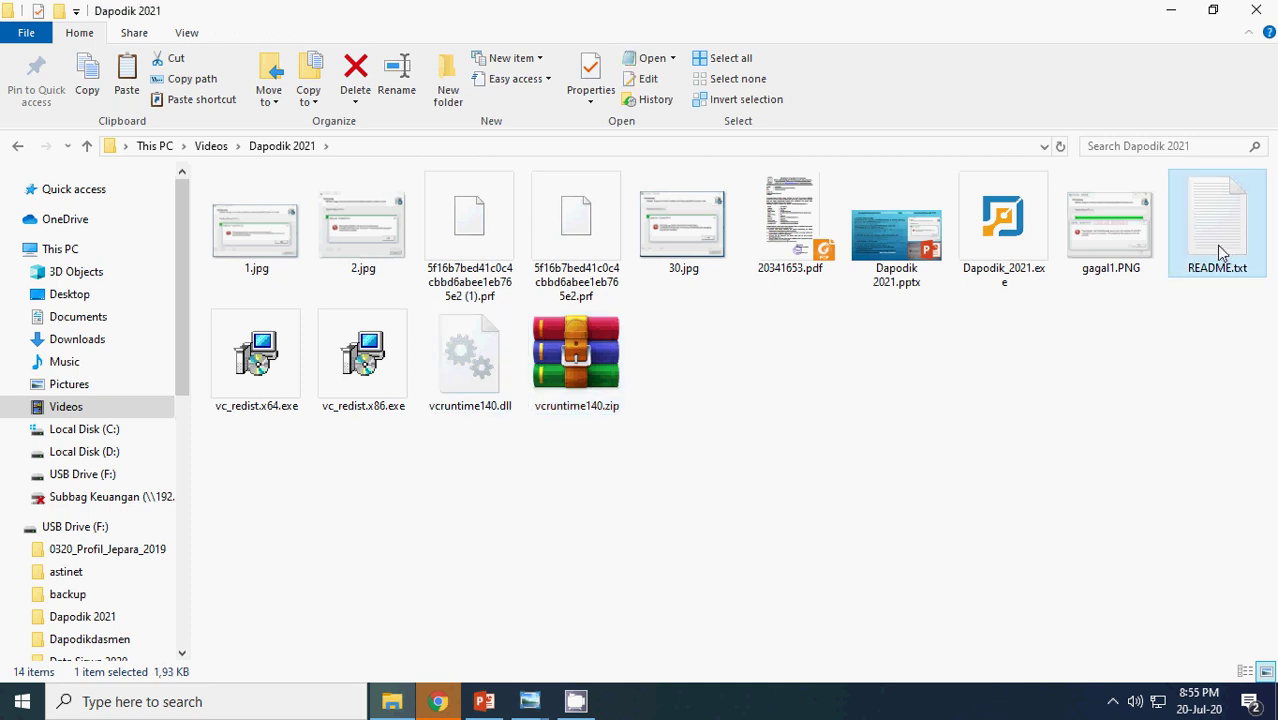
Copy vcruntime140.dll and README.txt from the Videos\Dapodik 2021 folder.
{"action": "left_click_drag", "start_coordinate": [380, 430], "coordinate": [247, 370]}
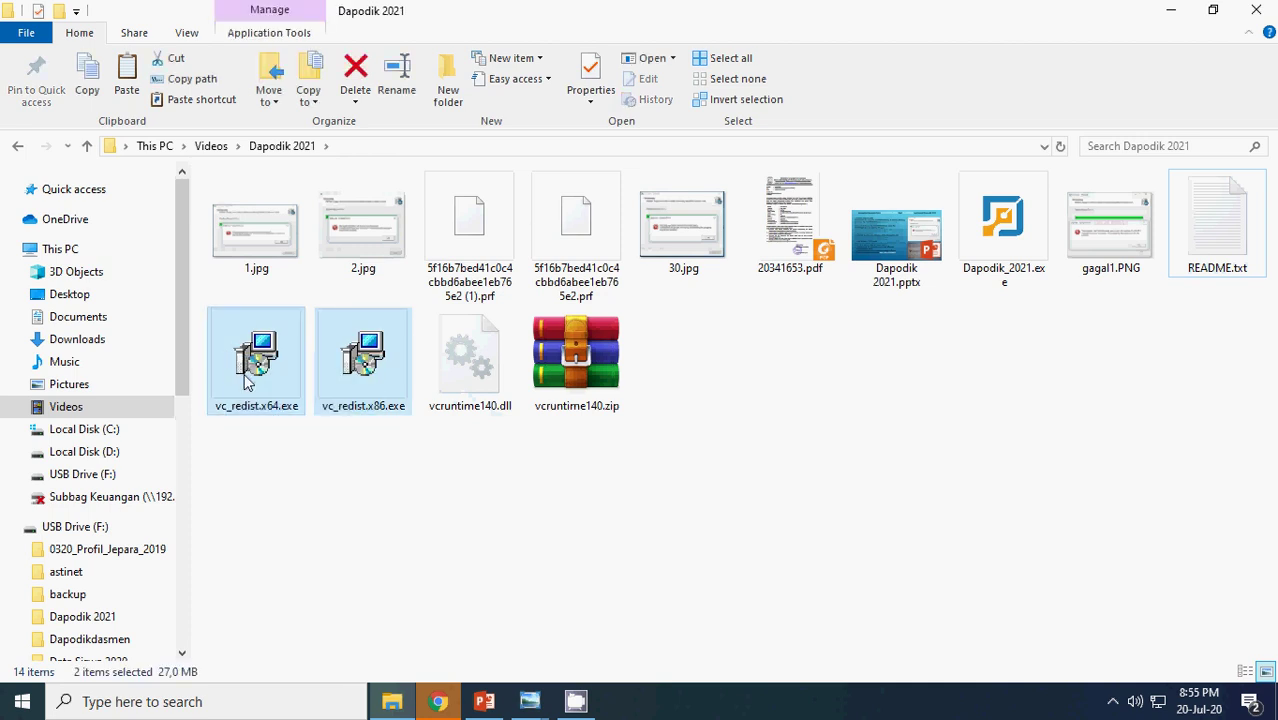
{"action": "left_click", "coordinate": [477, 372]}
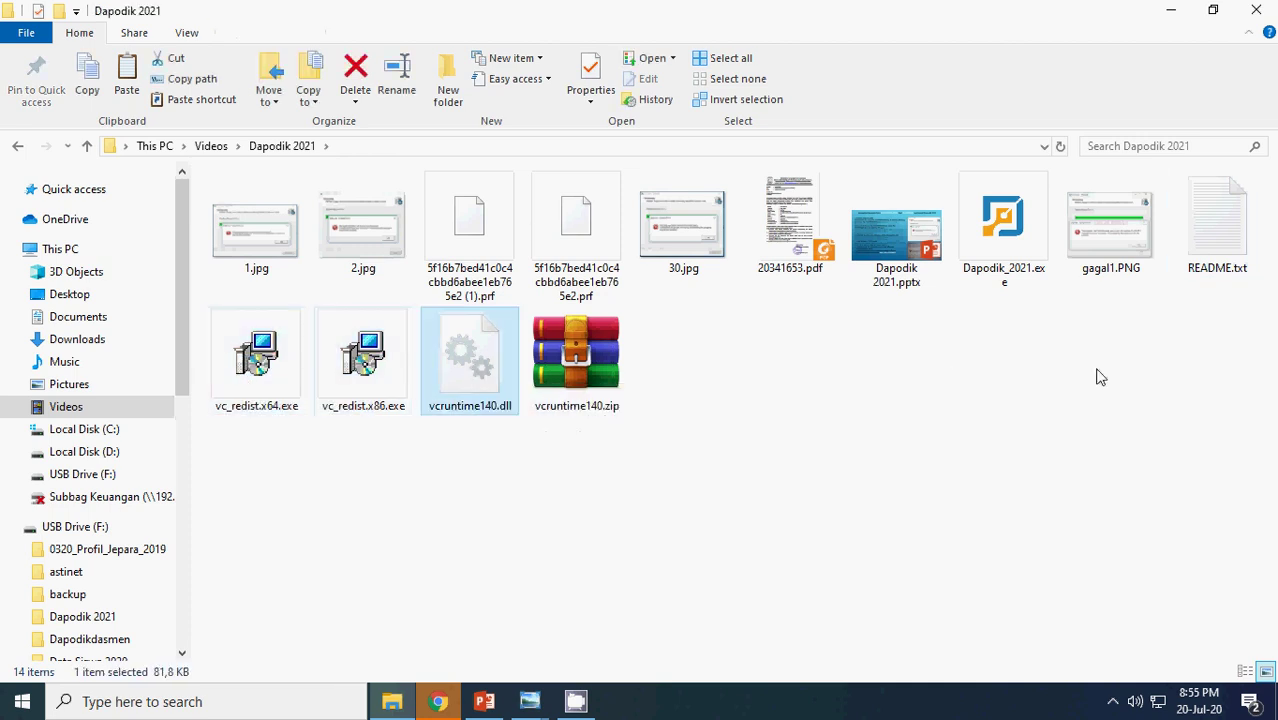
{"action": "left_click", "coordinate": [1228, 230], "text": "ctrl"}
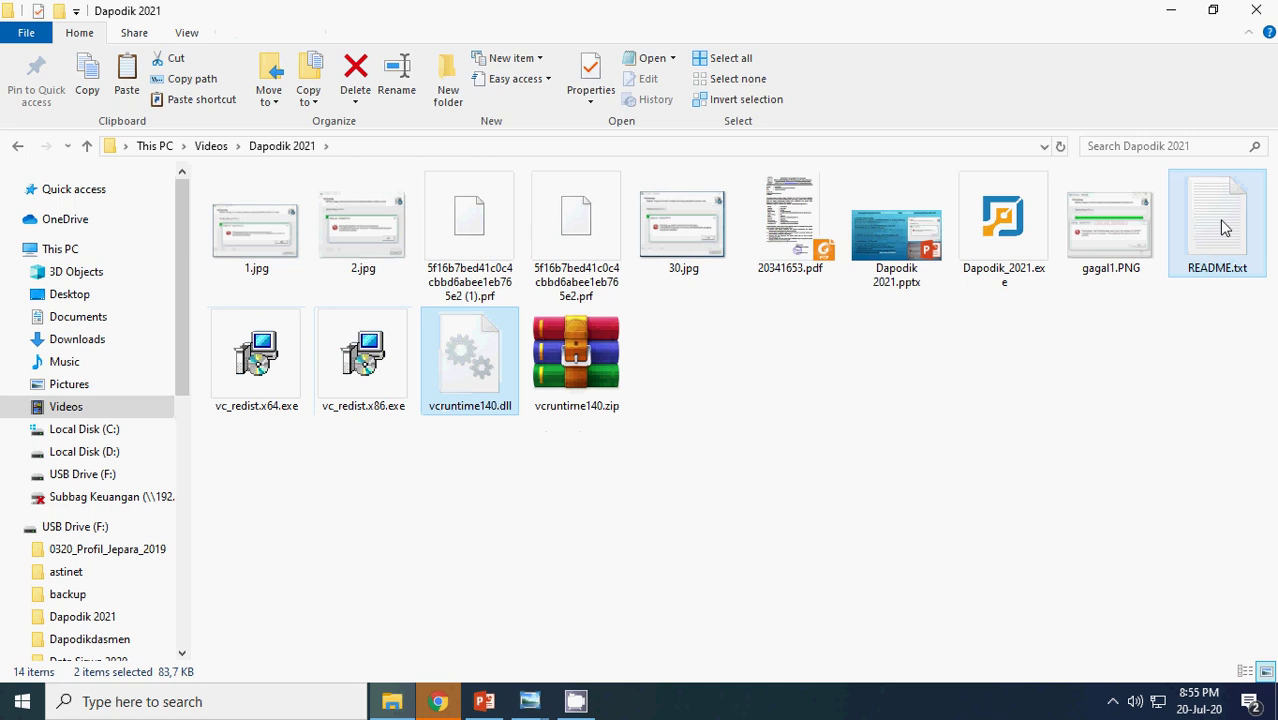
{"action": "right_click", "coordinate": [1225, 228]}
{"action": "left_click", "coordinate": [1011, 440]}
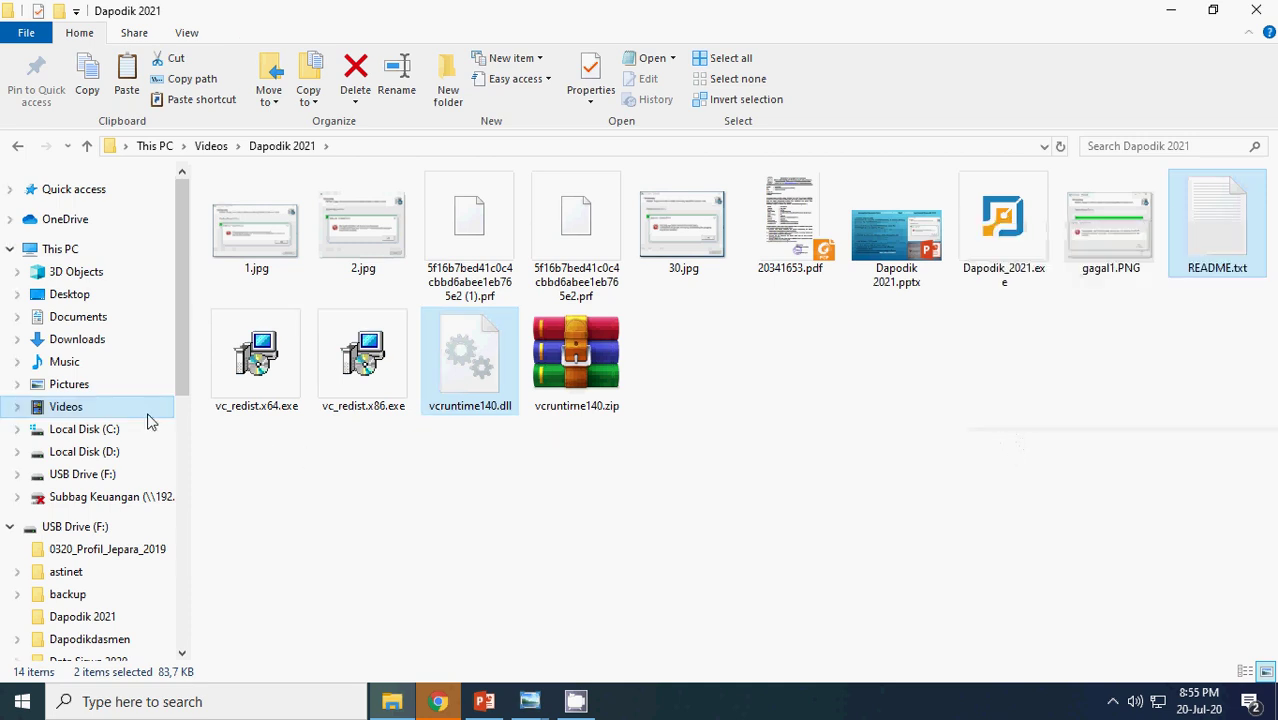
Paste the copied files into C:\Windows\SysWOW64, replacing the files of the same name in the destination.
{"action": "left_click", "coordinate": [87, 431]}
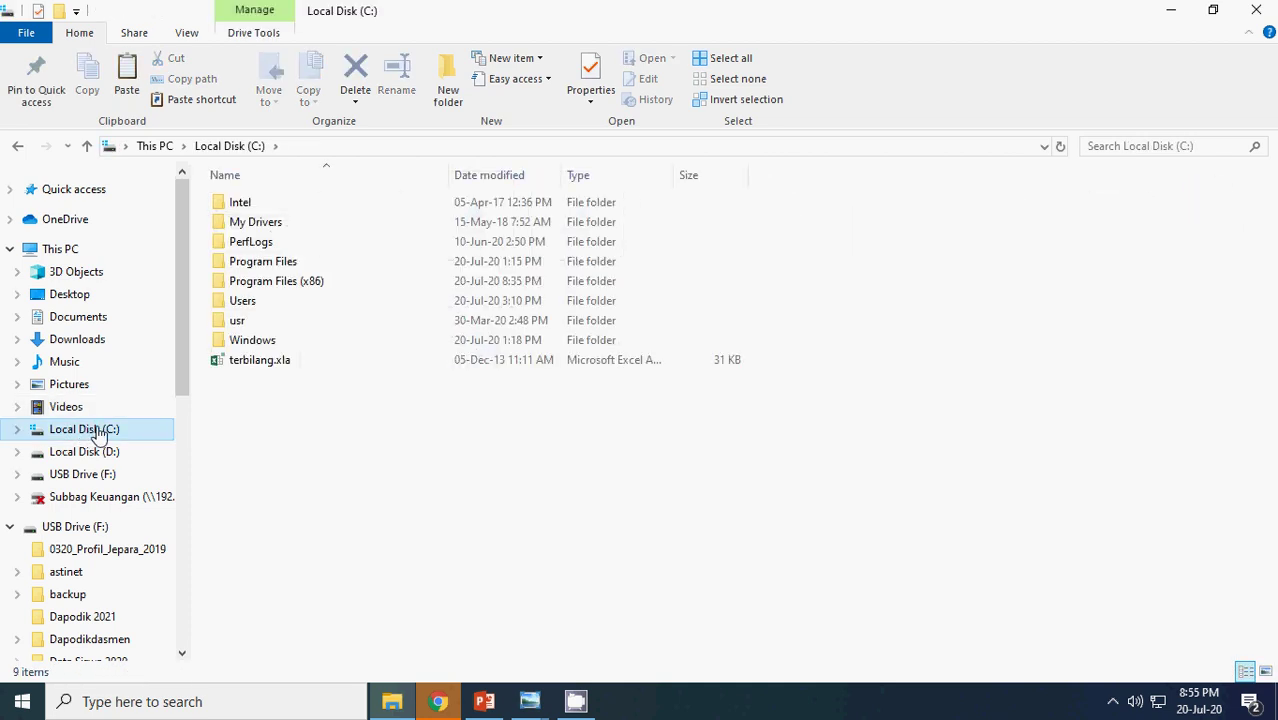
{"action": "double_click", "coordinate": [250, 342]}
{"action": "scroll", "coordinate": [305, 522], "scroll_direction": "down", "scroll_amount": 4}
{"action": "scroll", "coordinate": [305, 522], "scroll_direction": "down", "scroll_amount": 12}
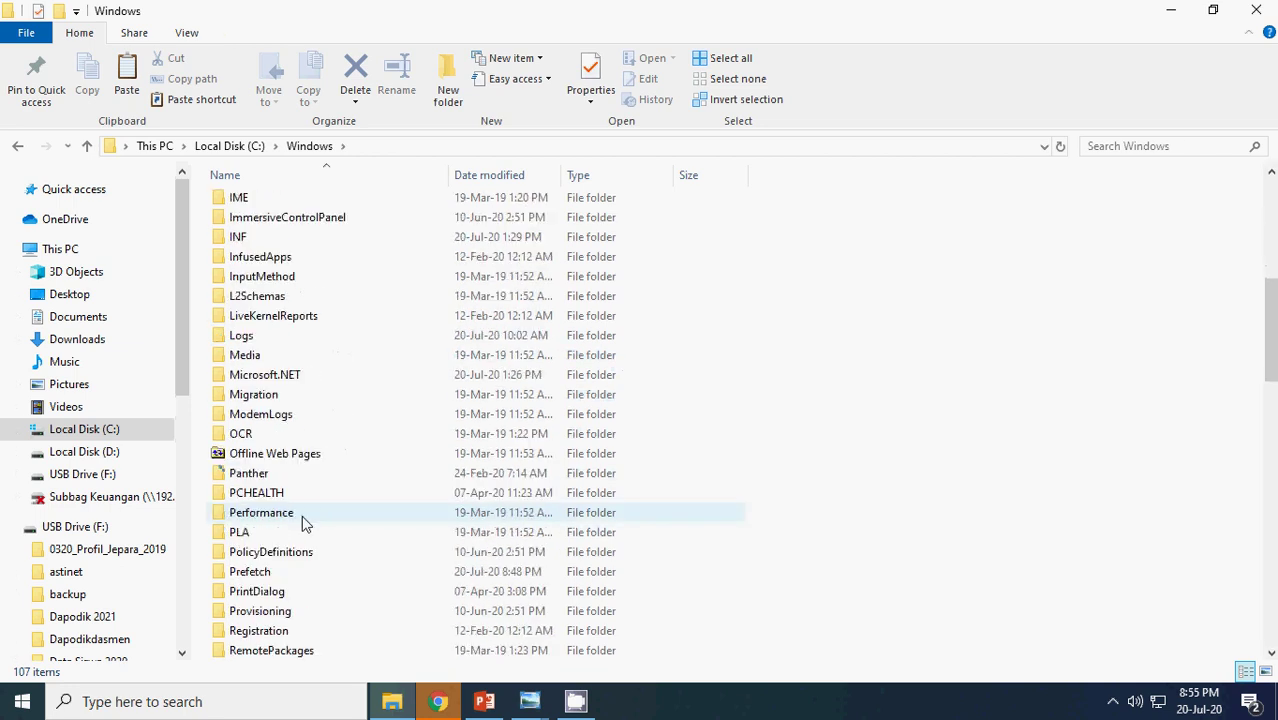
{"action": "scroll", "coordinate": [305, 520], "scroll_direction": "down", "scroll_amount": 1}
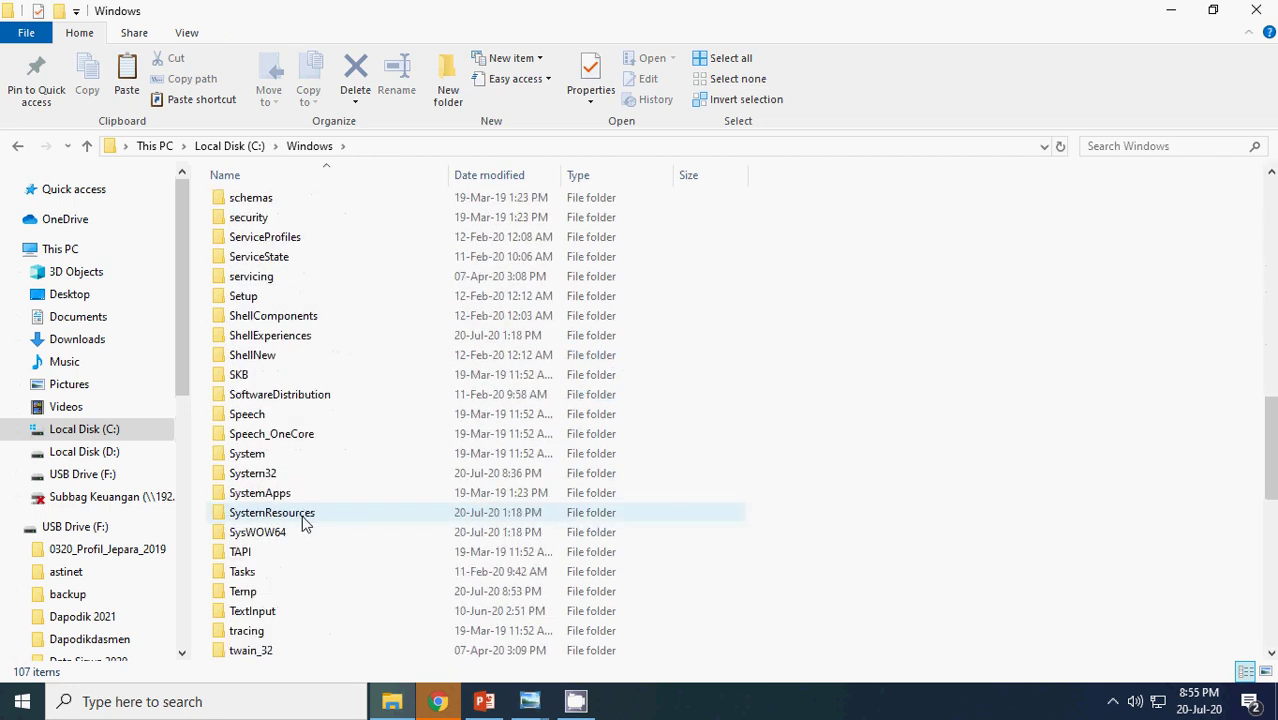
{"action": "double_click", "coordinate": [257, 538]}
{"action": "right_click", "coordinate": [907, 257]}
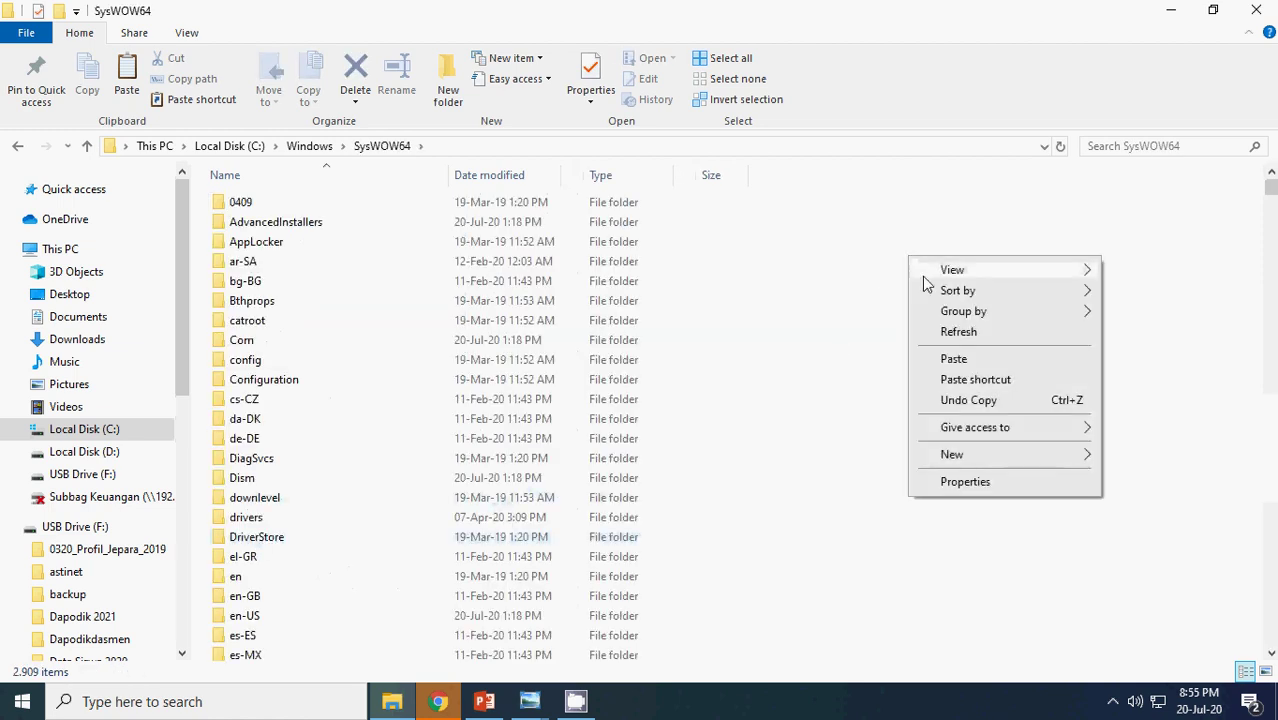
{"action": "left_click", "coordinate": [952, 359]}
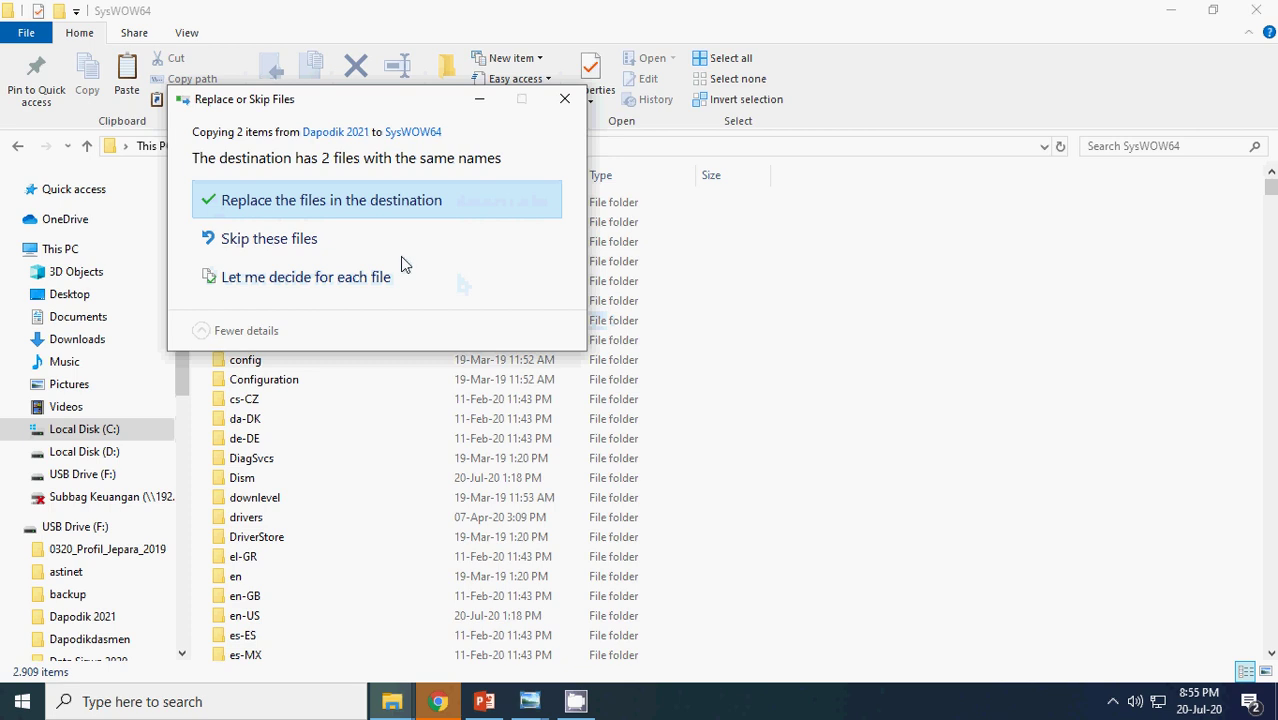
{"action": "left_click", "coordinate": [295, 201]}
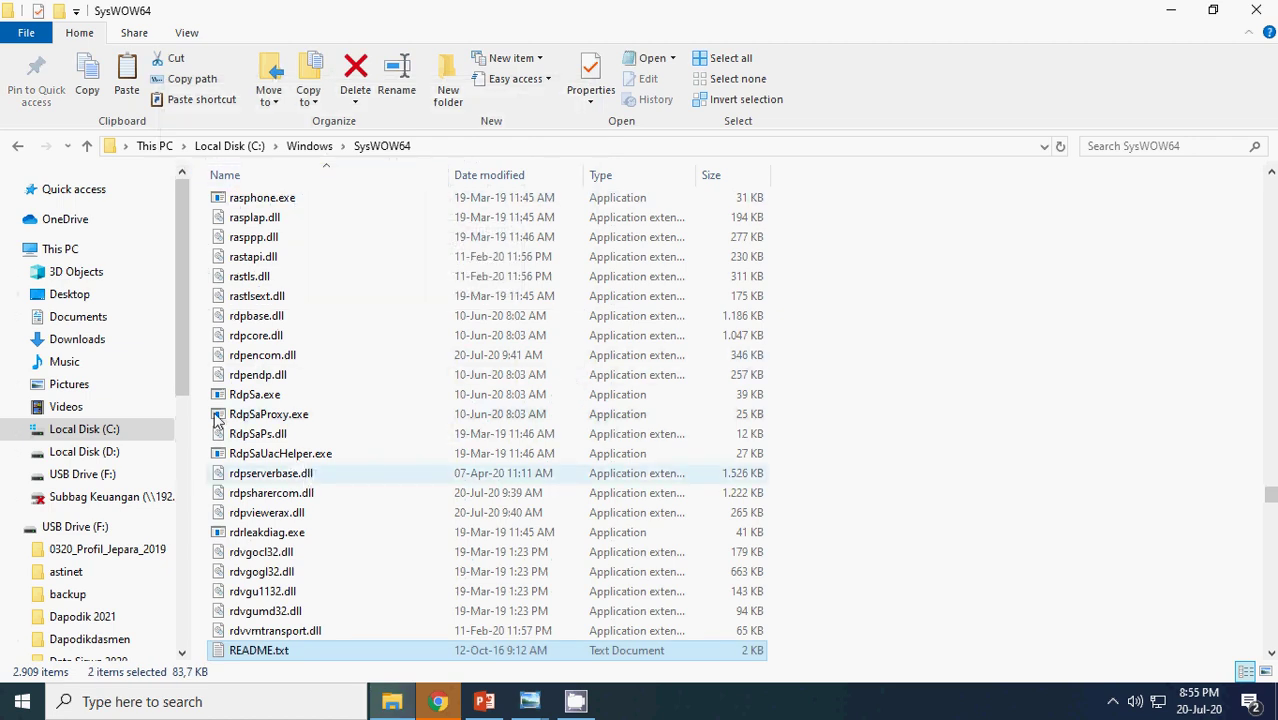
Return to the Videos\Dapodik 2021 folder and review the troubleshooting steps on slide 1 of Dapodik 2021.pptx as a slide show in PowerPoint.
{"action": "left_click", "coordinate": [66, 407]}
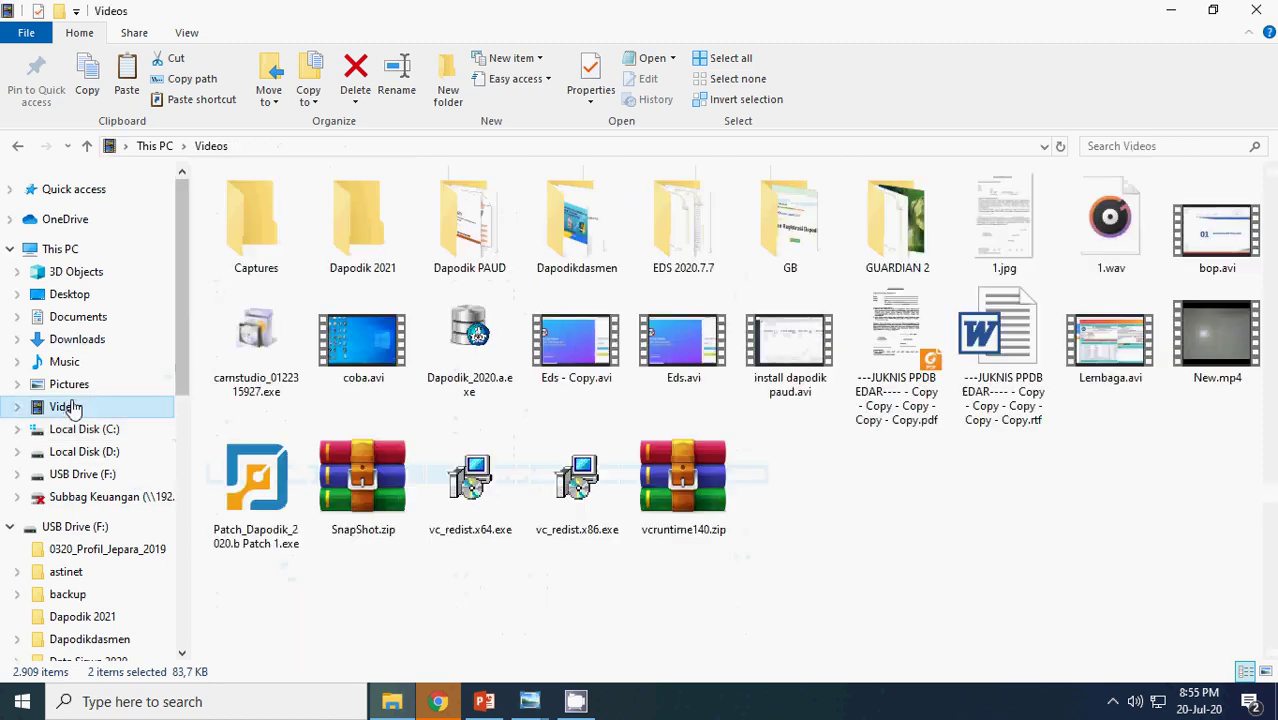
{"action": "double_click", "coordinate": [362, 228]}
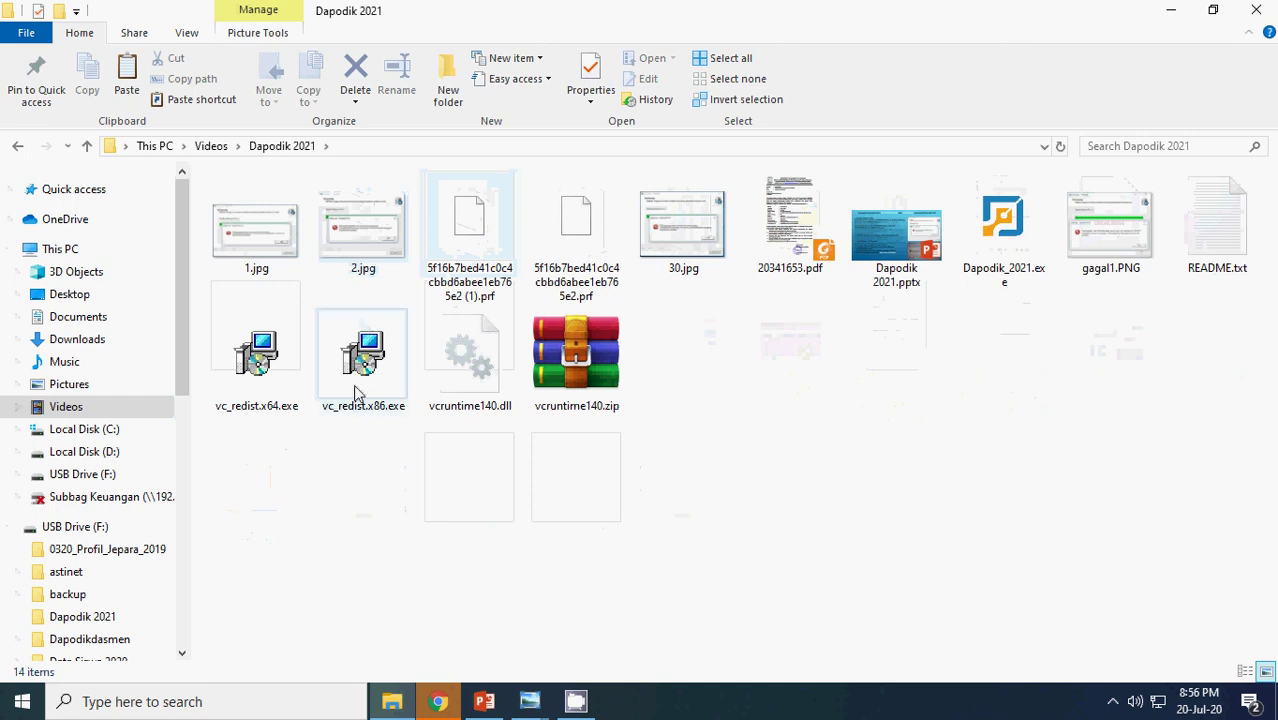
{"action": "left_click", "coordinate": [484, 701]}
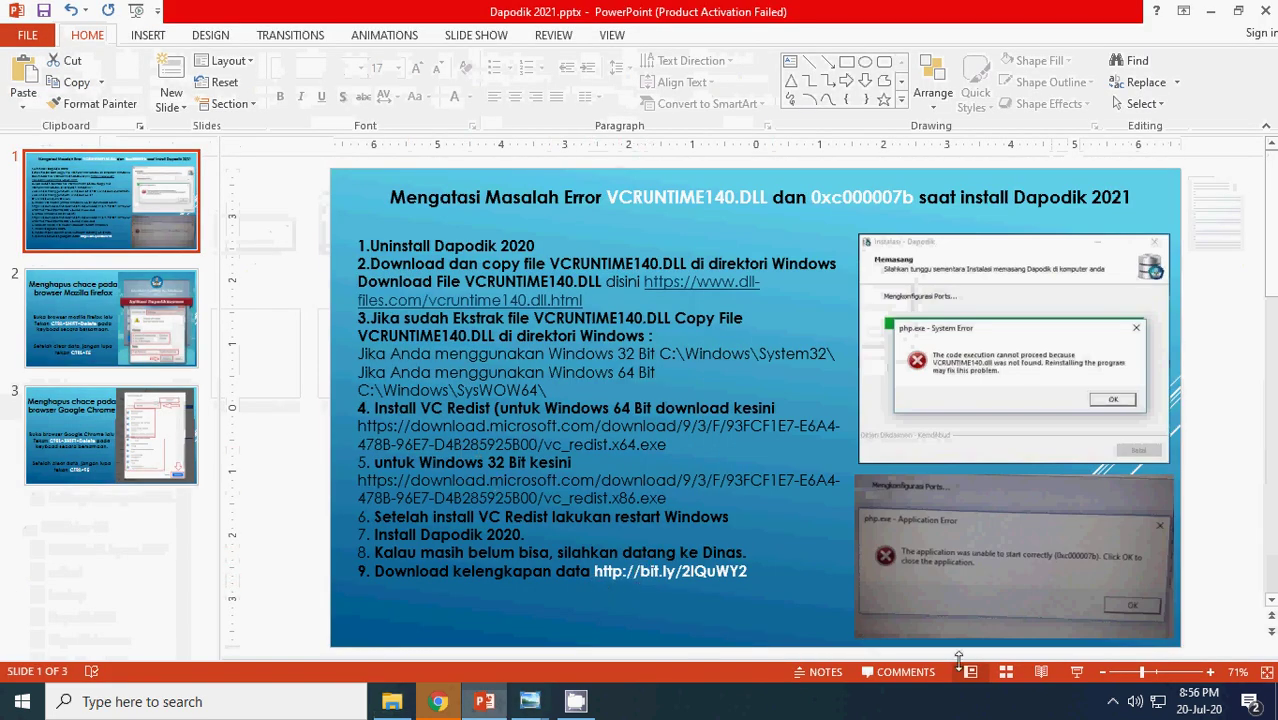
{"action": "left_click", "coordinate": [1088, 676]}
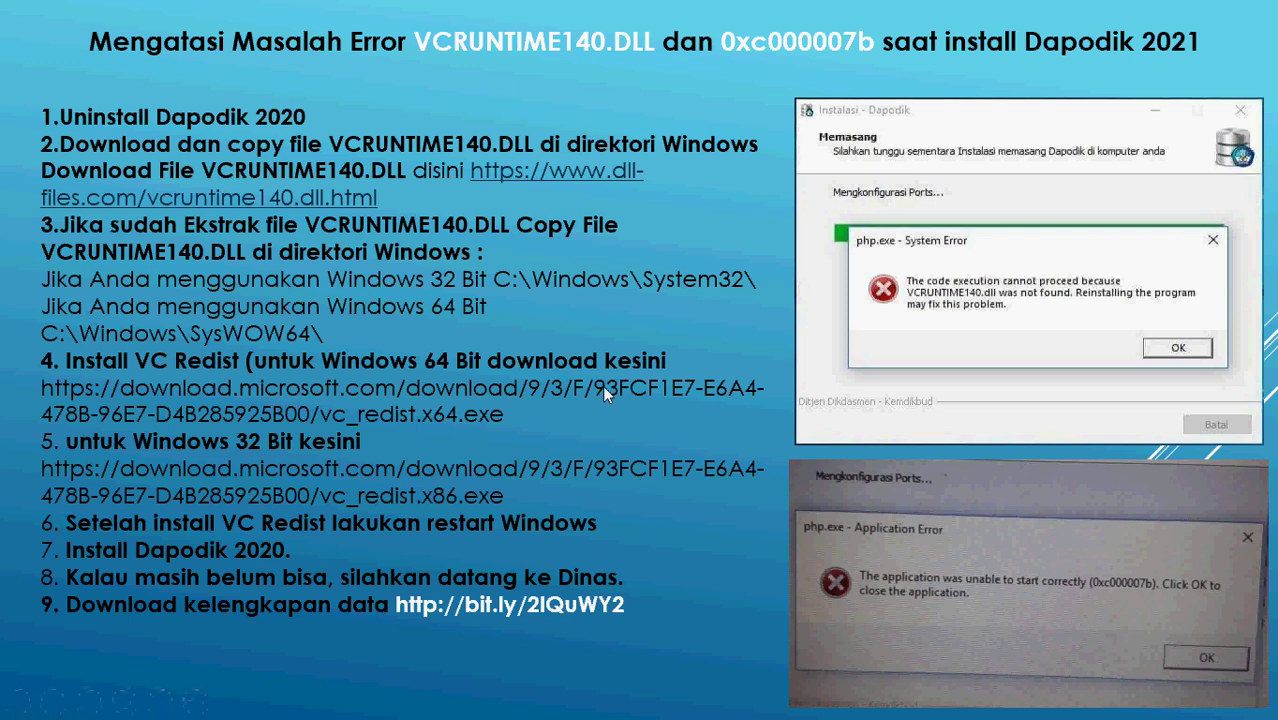
{"action": "key", "text": "Escape"}
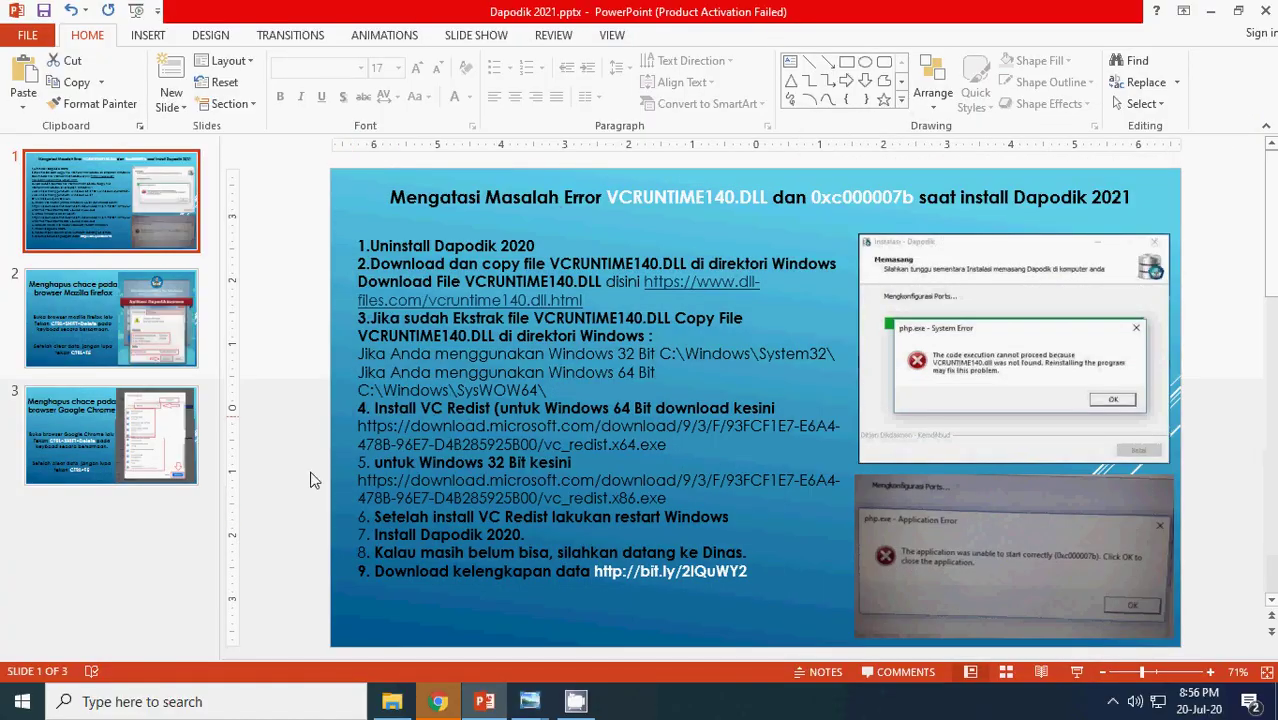
Switch to File Explorer and review the two vc_redist installers, vcruntime140.zip, and the extracted vcruntime140.dll and README.txt.
{"action": "left_click", "coordinate": [391, 711]}
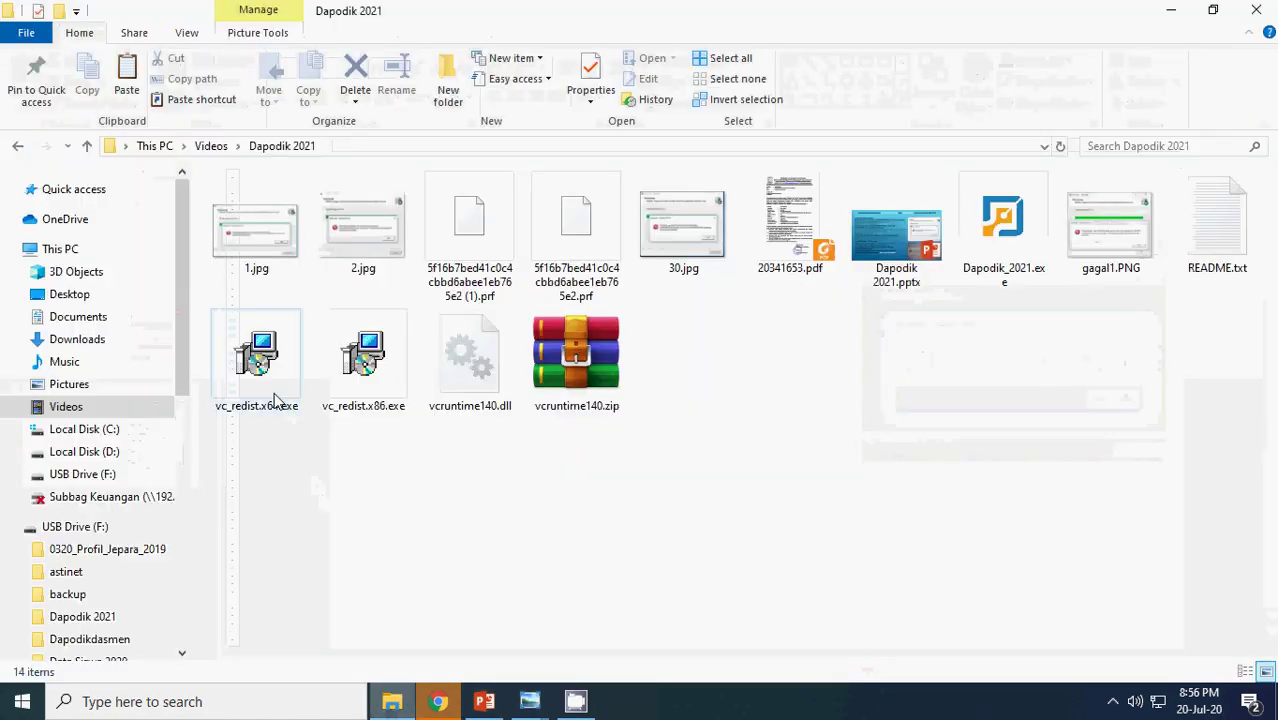
{"action": "left_click", "coordinate": [363, 358]}
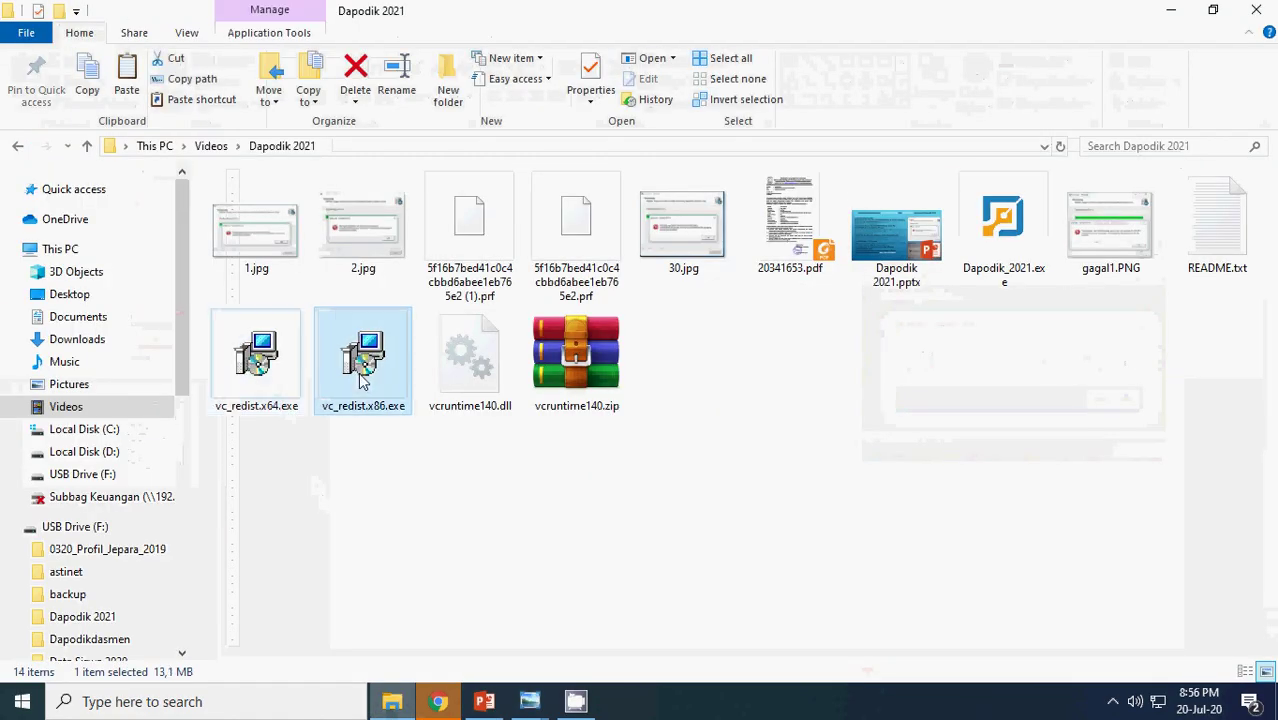
{"action": "left_click", "coordinate": [586, 385]}
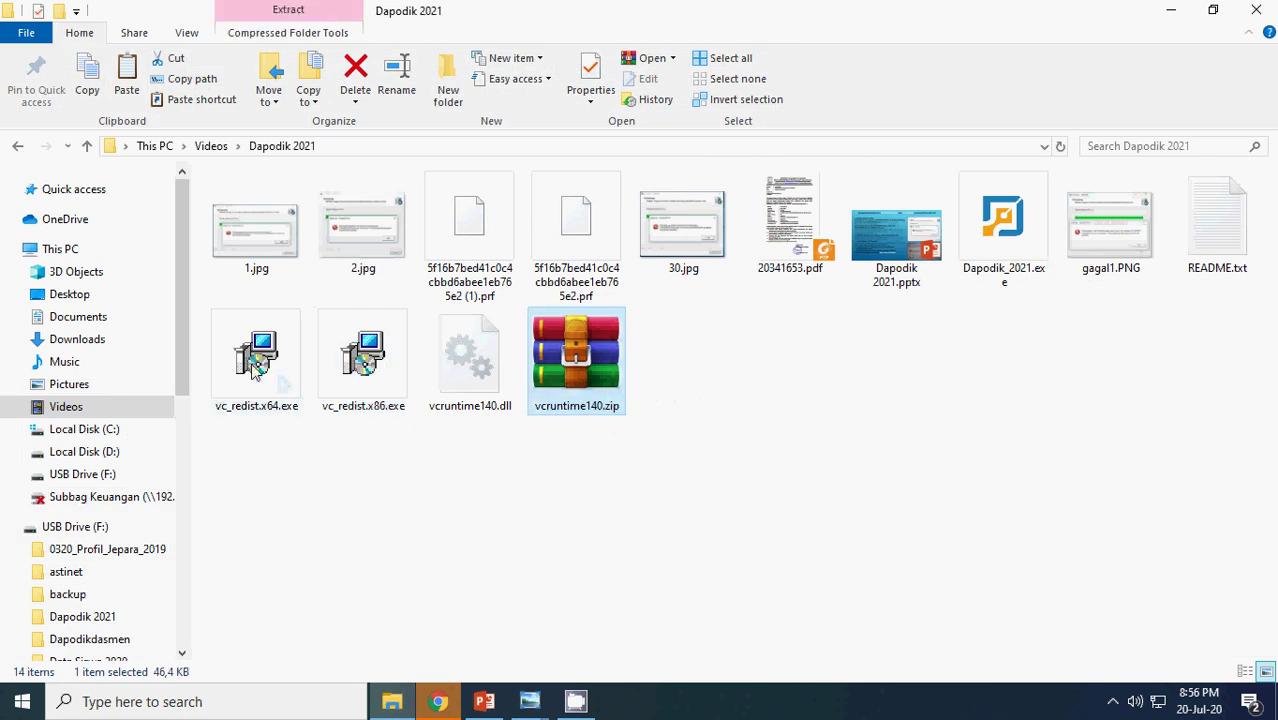
{"action": "left_click", "coordinate": [280, 376]}
{"action": "left_click", "coordinate": [364, 364]}
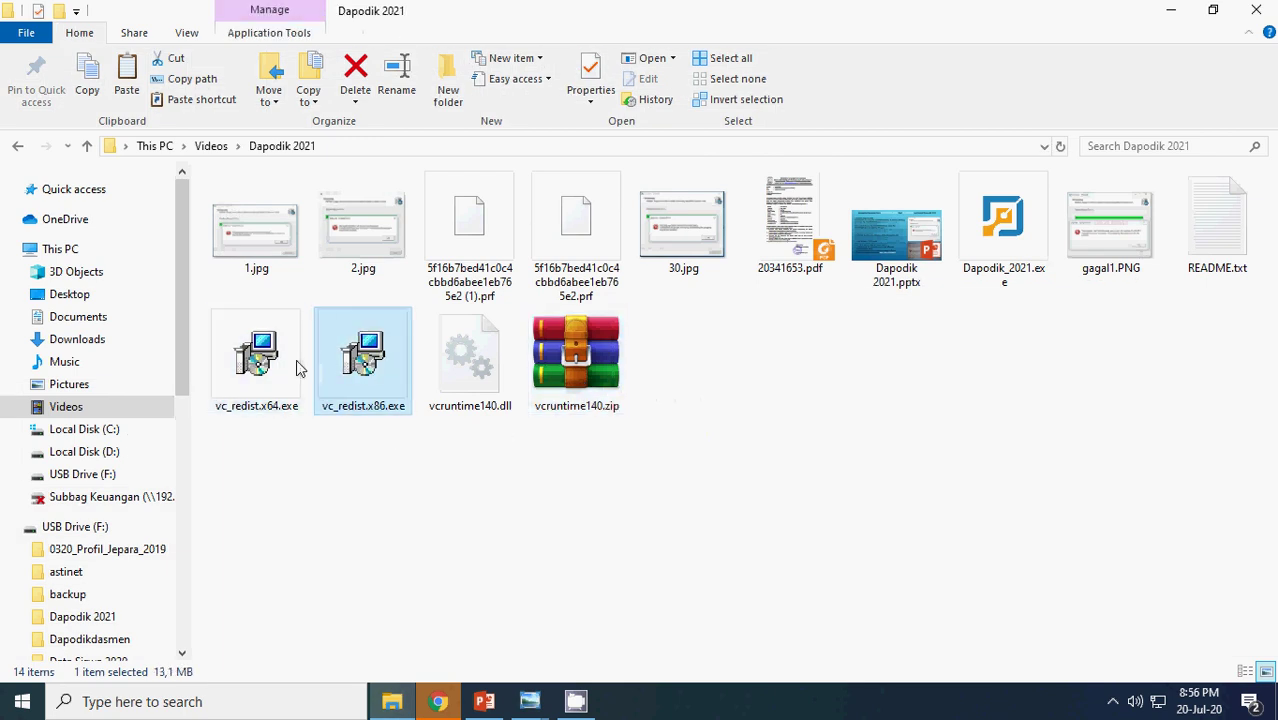
{"action": "mouse_move", "coordinate": [296, 369]}
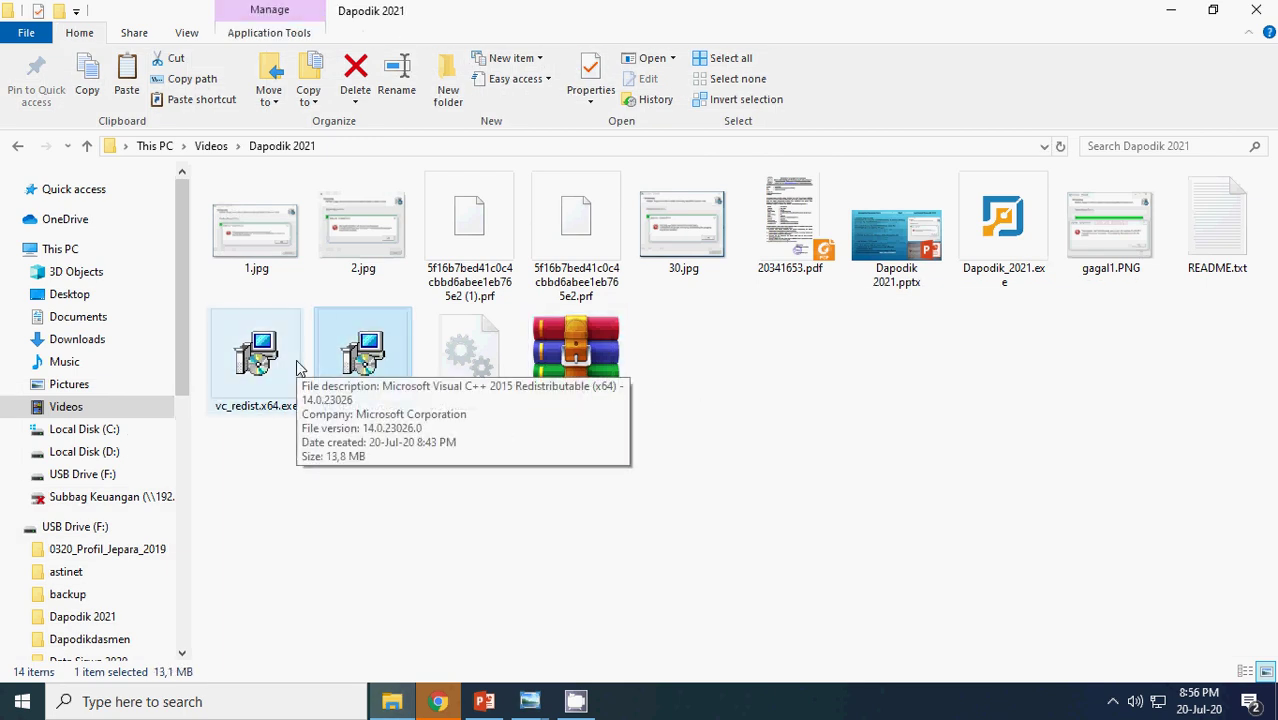
{"action": "left_click", "coordinate": [571, 340]}
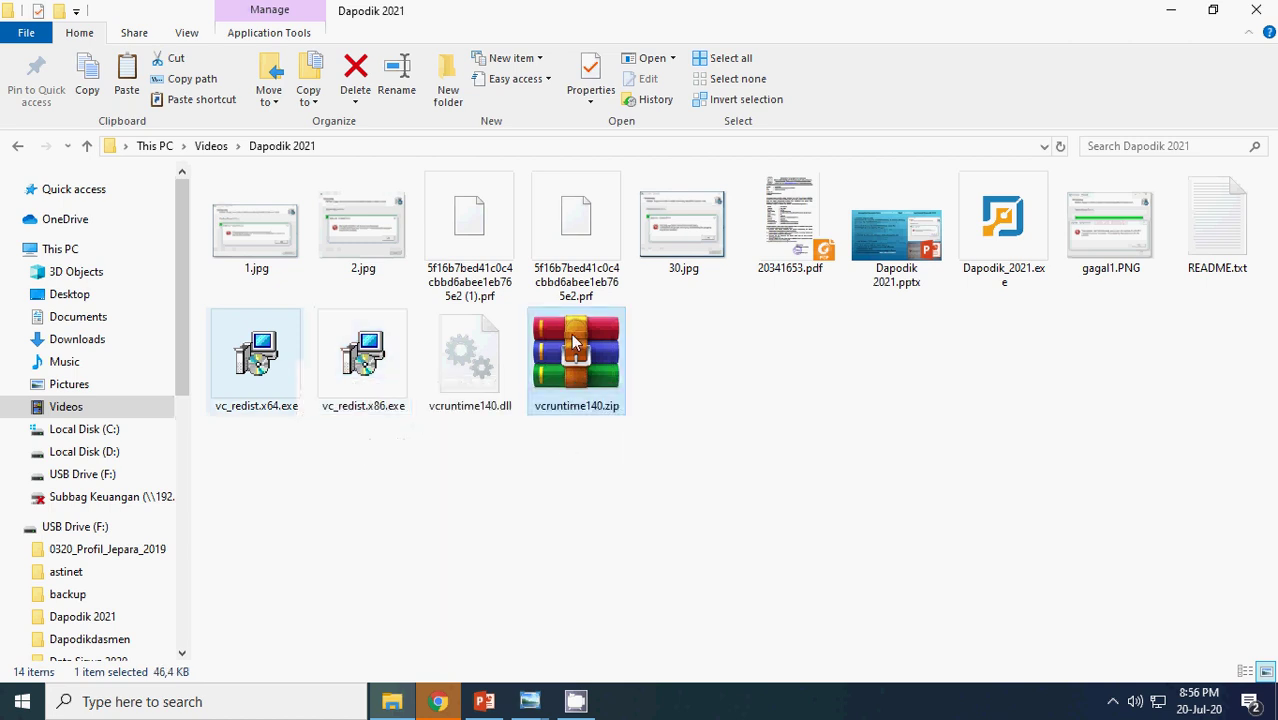
{"action": "left_click", "coordinate": [490, 374]}
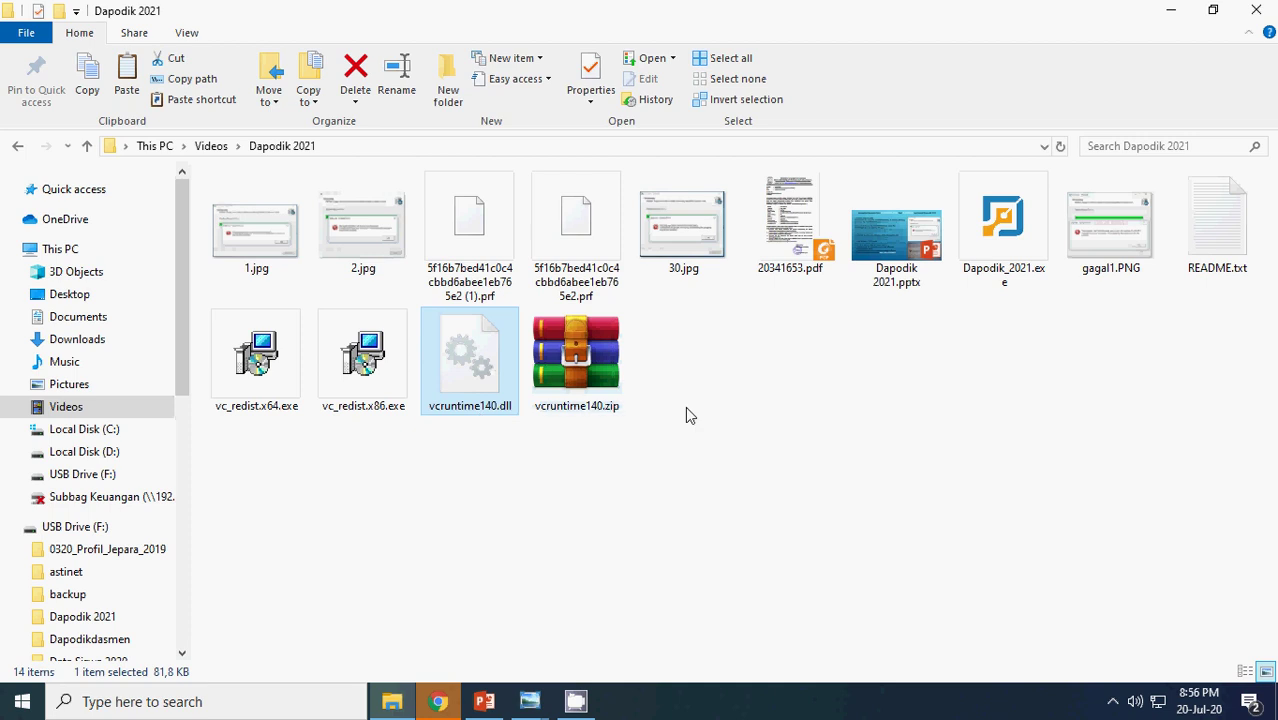
{"action": "left_click", "coordinate": [1212, 243], "text": "ctrl"}
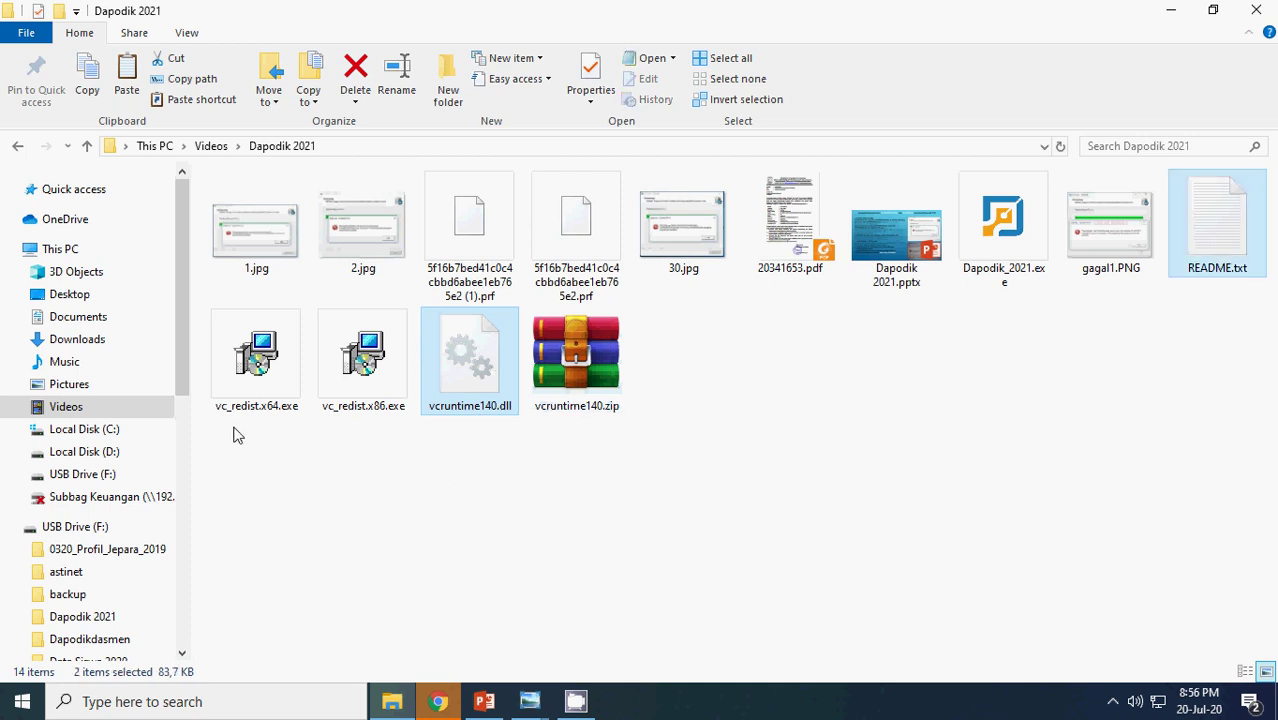
Open C:\Windows\SysWOW64 to show the destination folder for the DLL on 64-bit Windows.
{"action": "left_click", "coordinate": [80, 430]}
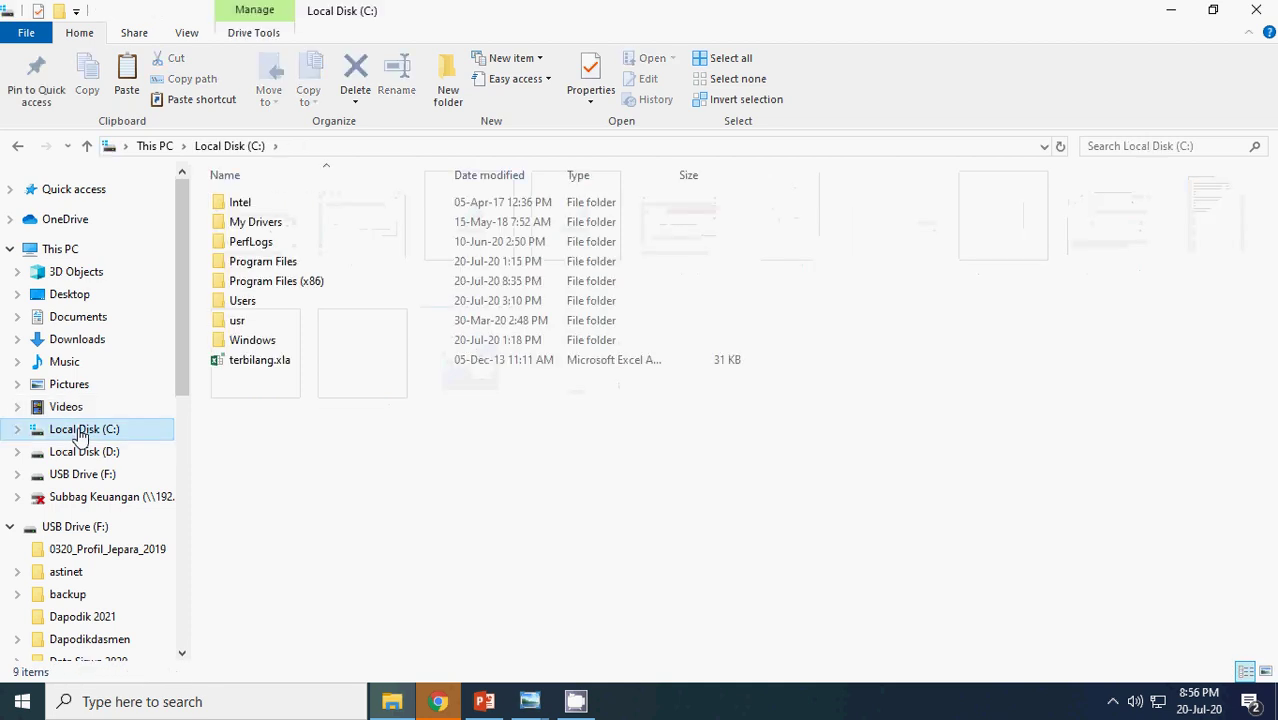
{"action": "double_click", "coordinate": [262, 340]}
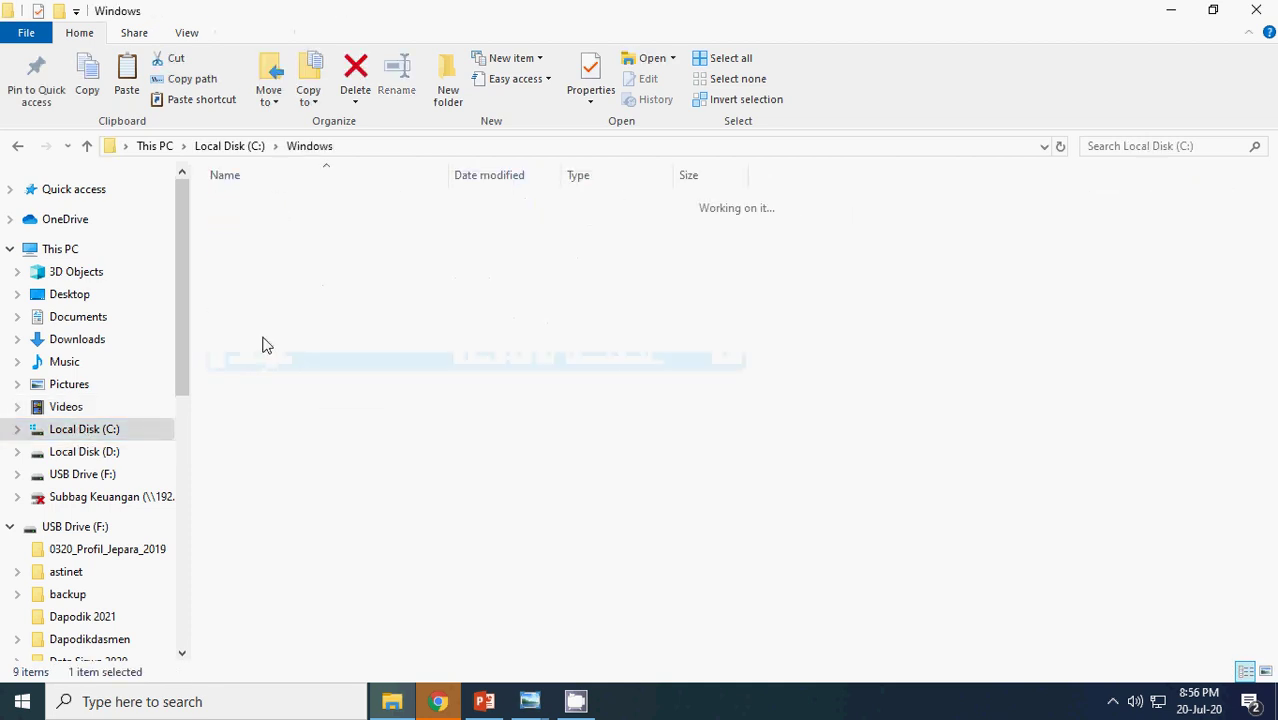
{"action": "scroll", "coordinate": [335, 490], "scroll_direction": "down", "scroll_amount": 16}
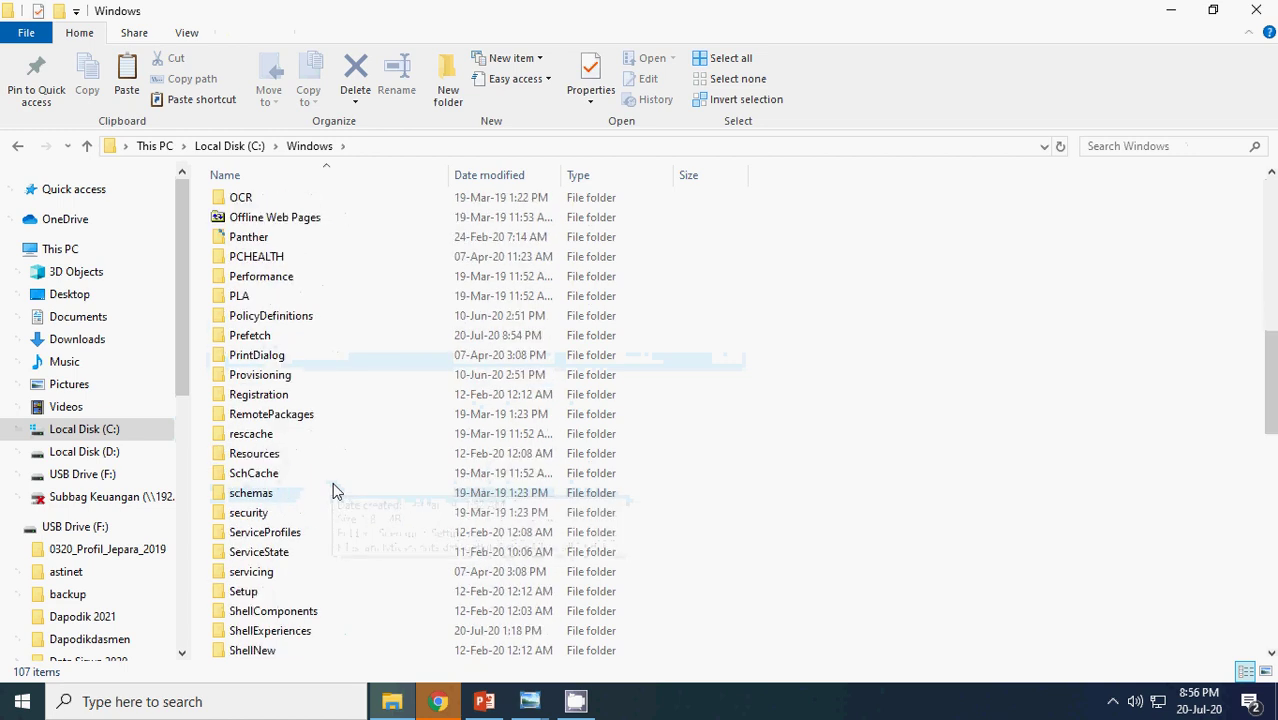
{"action": "scroll", "coordinate": [335, 490], "scroll_direction": "down", "scroll_amount": 3}
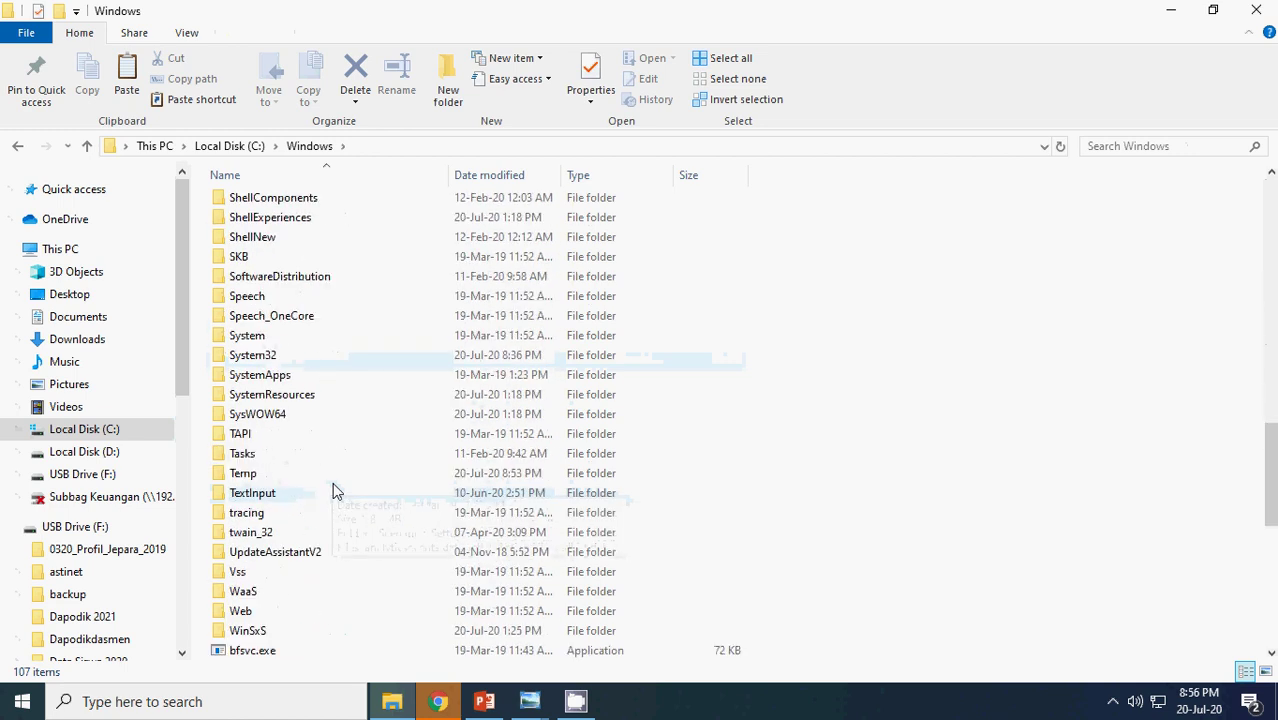
{"action": "double_click", "coordinate": [268, 416]}
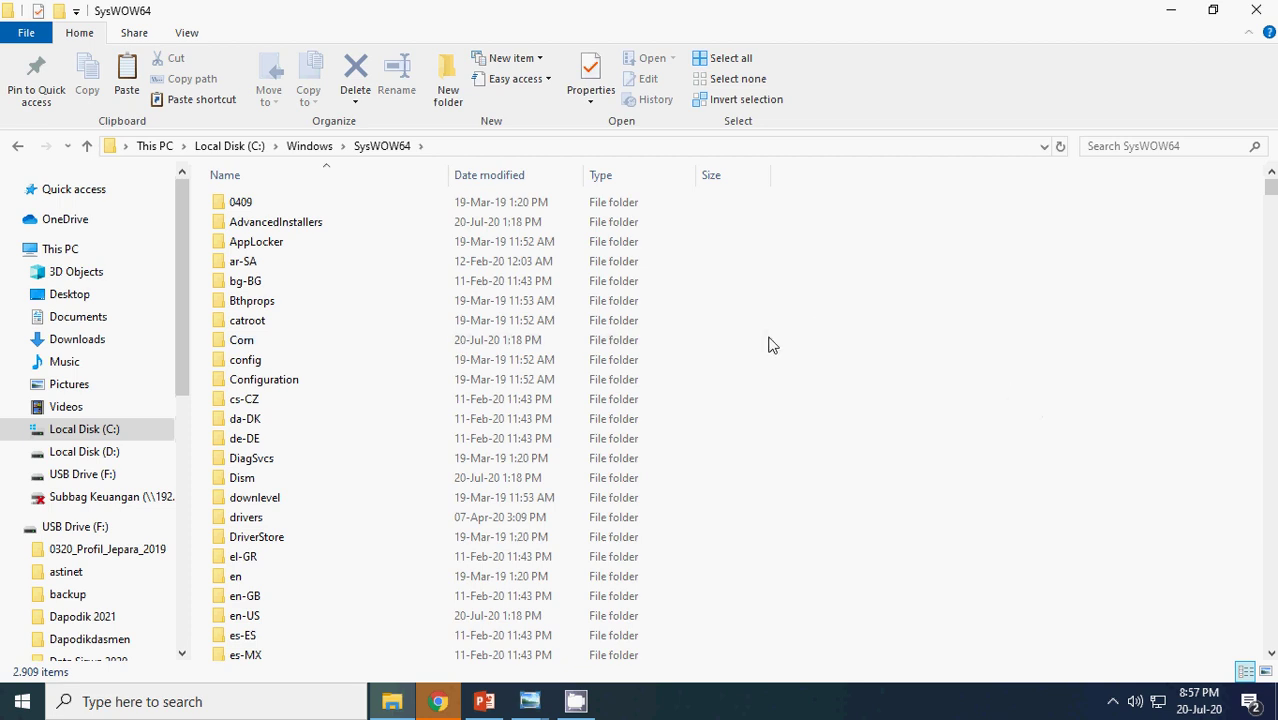
View the installation error screenshots gagal1.PNG and 30.jpg in Windows Photo Viewer.
{"action": "mouse_move", "coordinate": [529, 707]}
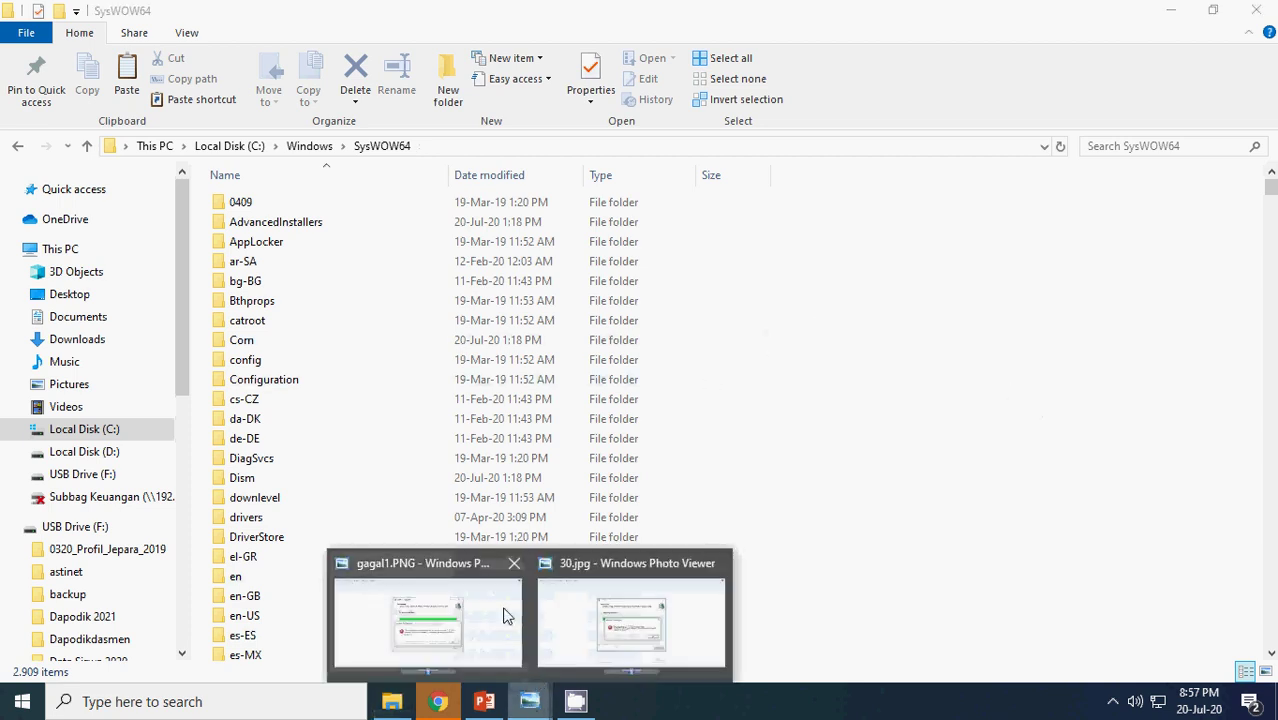
{"action": "left_click", "coordinate": [442, 606]}
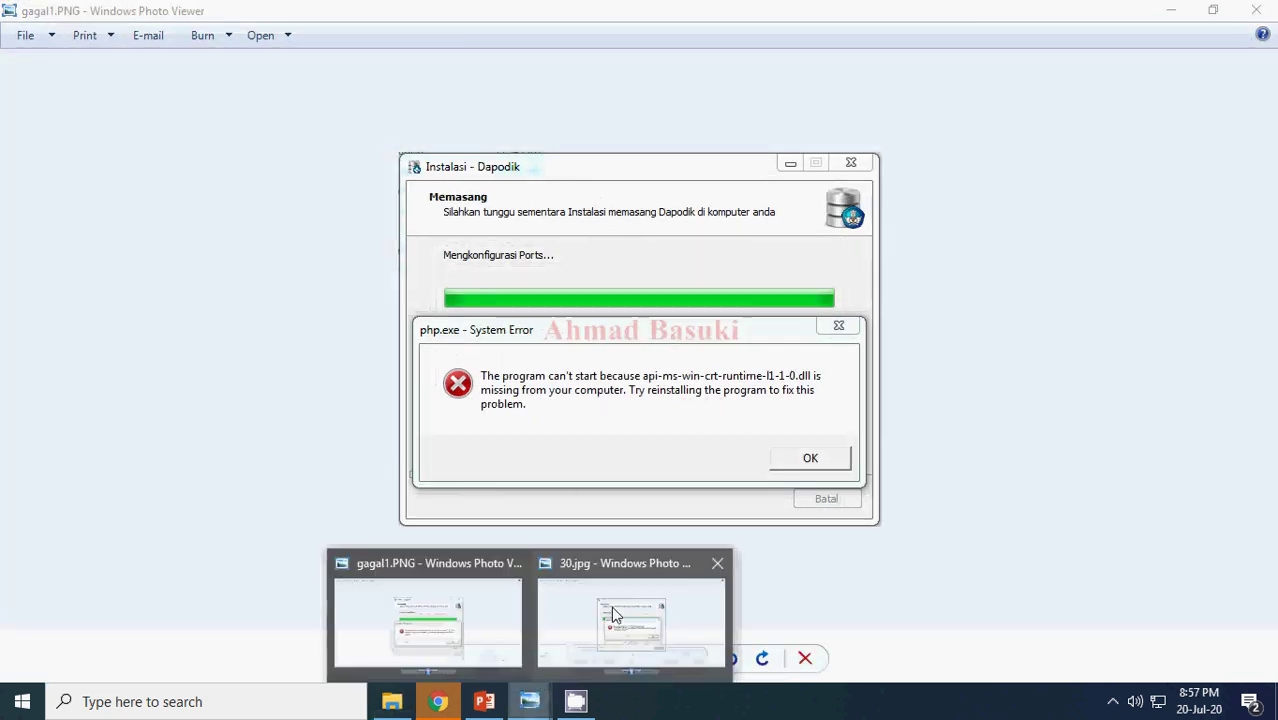
{"action": "left_click", "coordinate": [611, 606]}
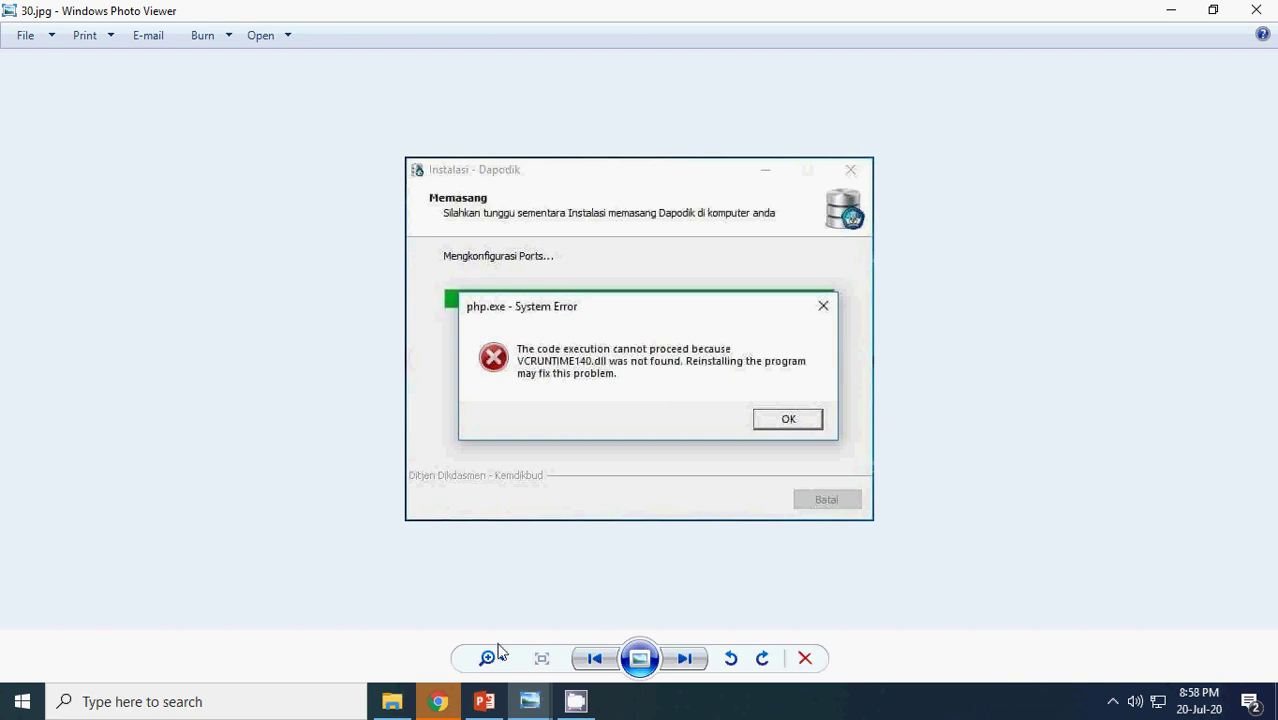
Go back to the Videos\Dapodik 2021 folder in File Explorer and point out vc_redist.x64.exe, vc_redist.x86.exe and vcruntime140.zip.
{"action": "left_click", "coordinate": [392, 701]}
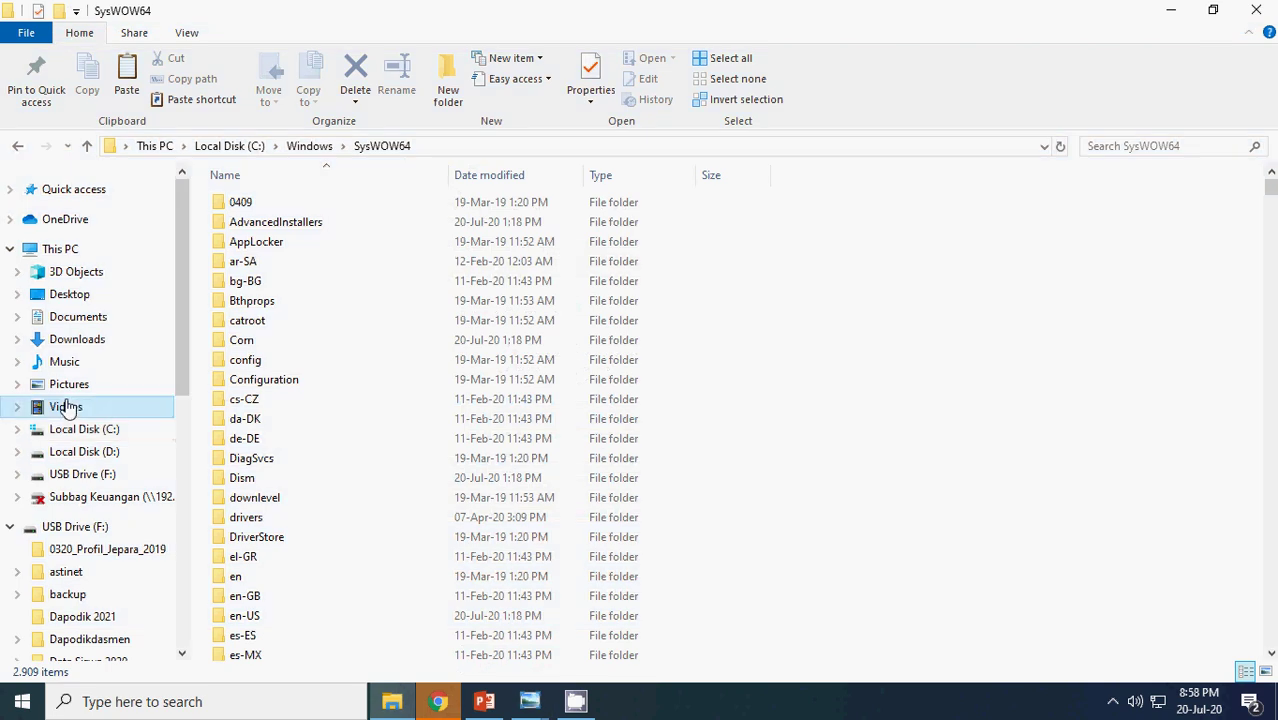
{"action": "left_click", "coordinate": [66, 406]}
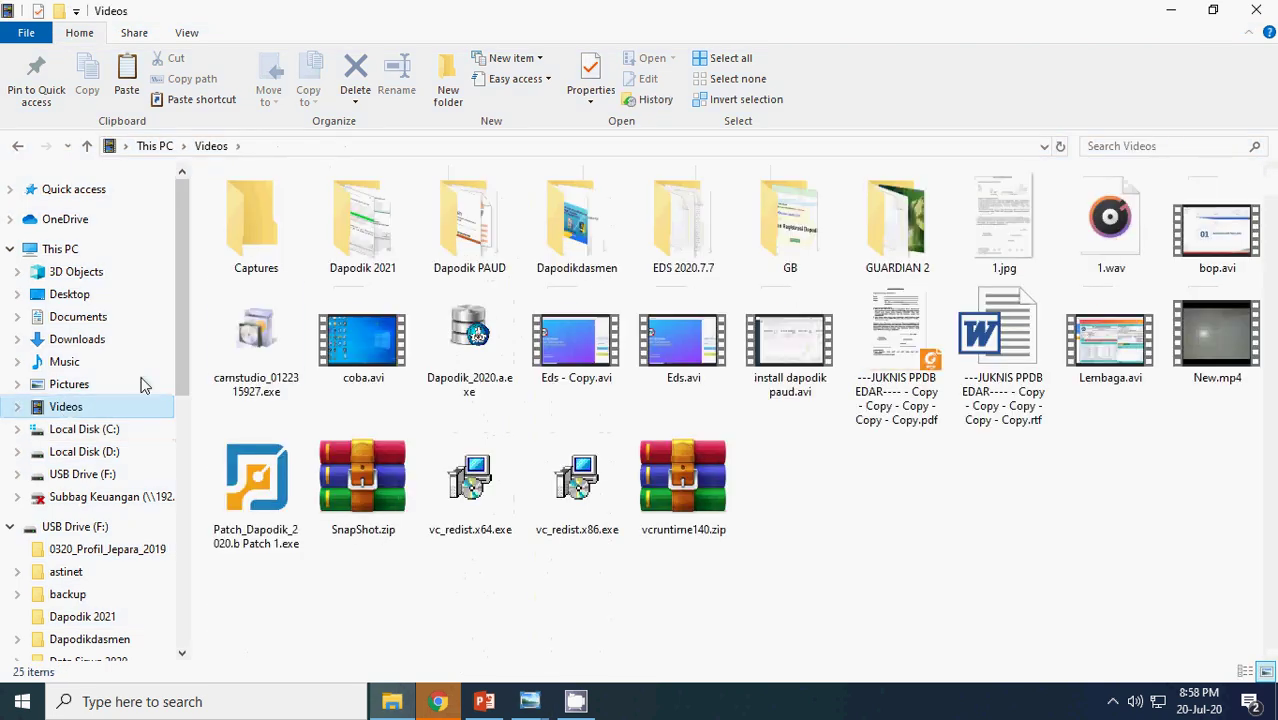
{"action": "double_click", "coordinate": [380, 245]}
{"action": "left_click", "coordinate": [256, 362]}
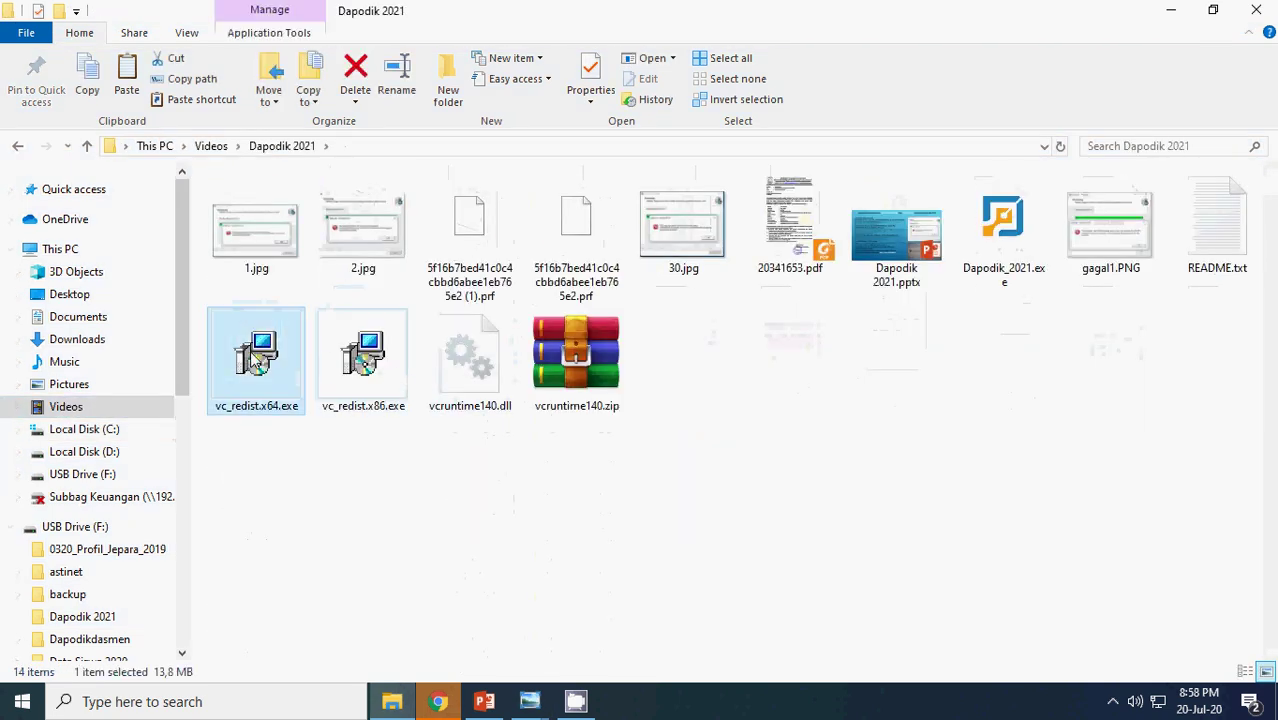
{"action": "left_click", "coordinate": [328, 358]}
{"action": "left_click", "coordinate": [602, 374]}
{"action": "left_click", "coordinate": [535, 703]}
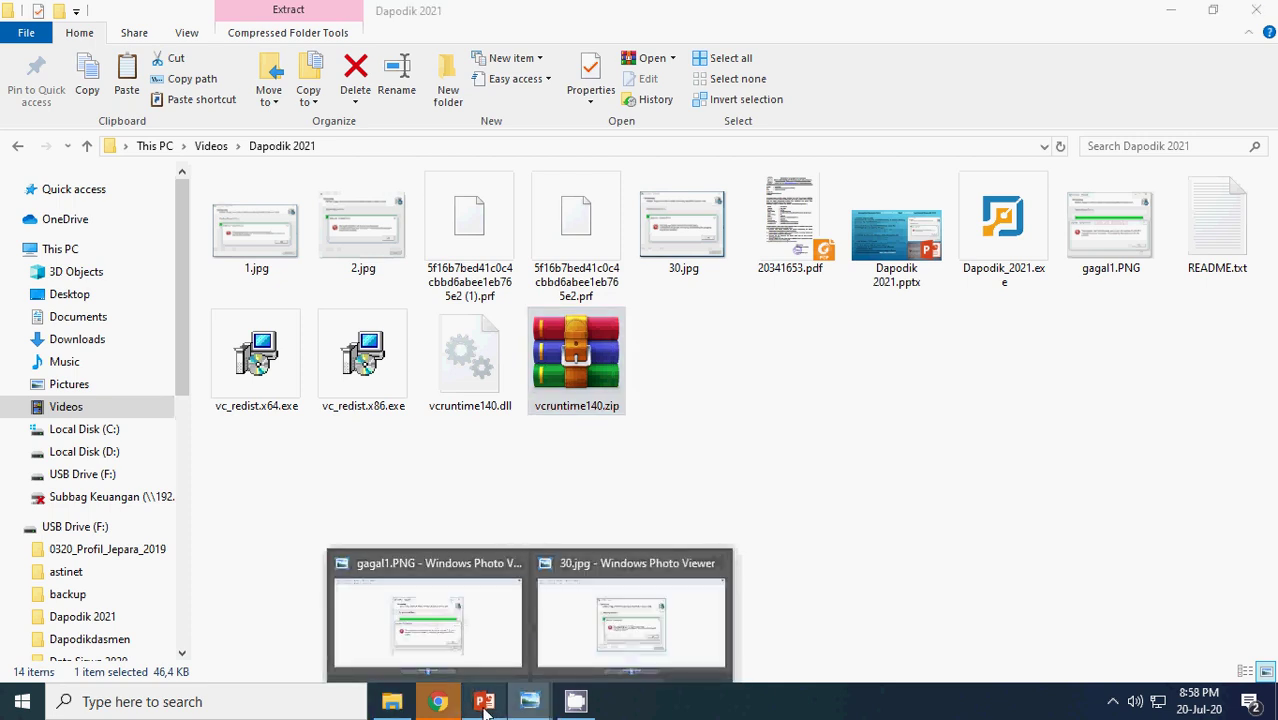
Review the fix instructions on slide 1 in PowerPoint, and point out both vc_redist installers, vcruntime140.dll and README.txt in File Explorer.
{"action": "left_click", "coordinate": [484, 702]}
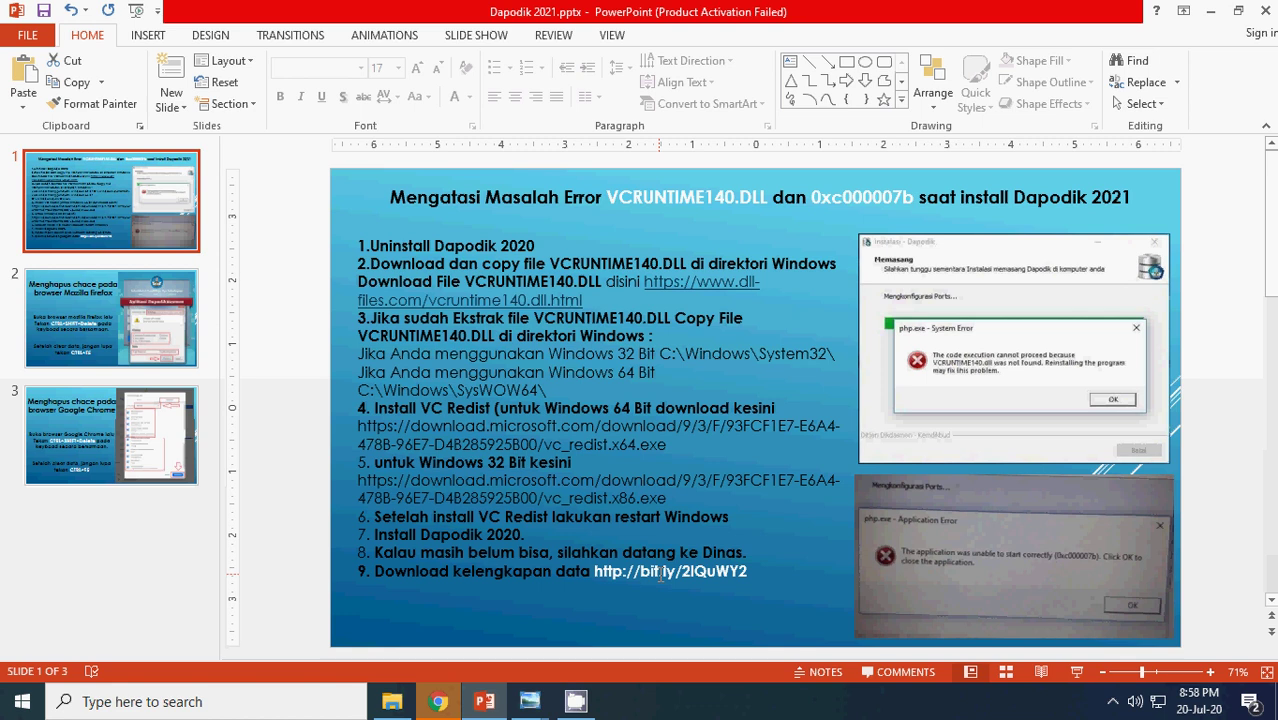
{"action": "left_click", "coordinate": [398, 692]}
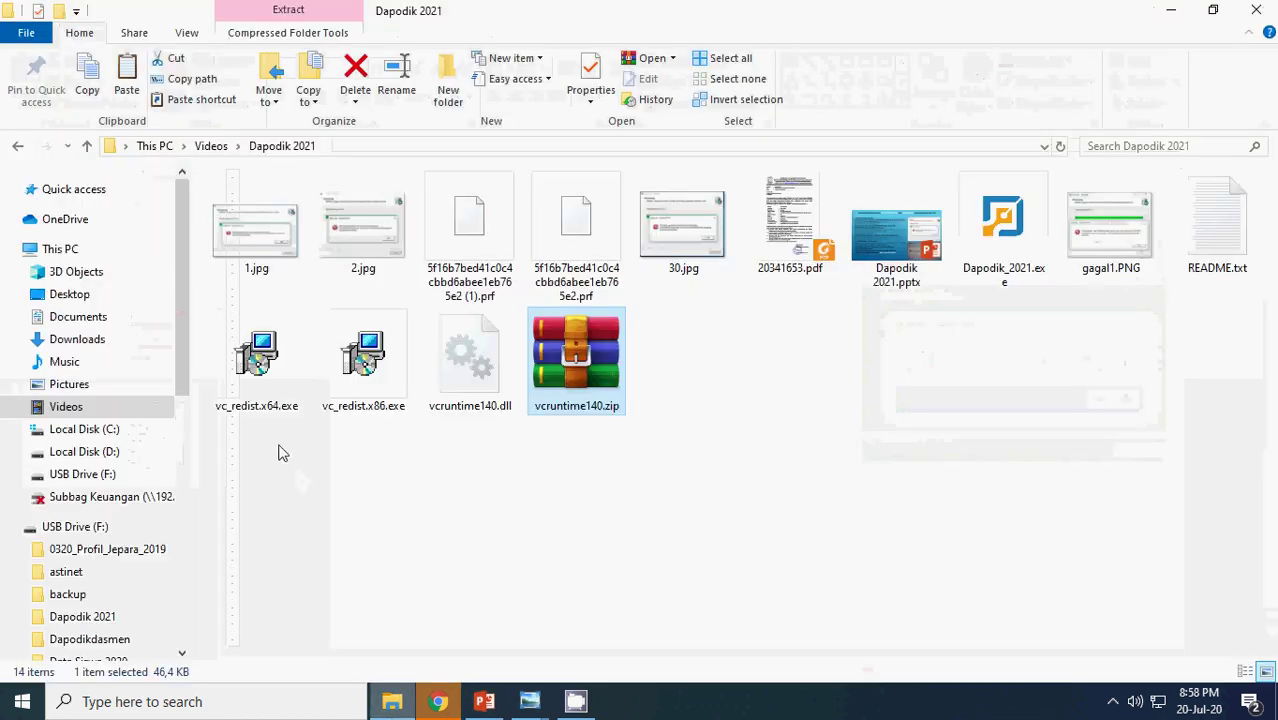
{"action": "left_click", "coordinate": [272, 388]}
{"action": "left_click", "coordinate": [368, 372]}
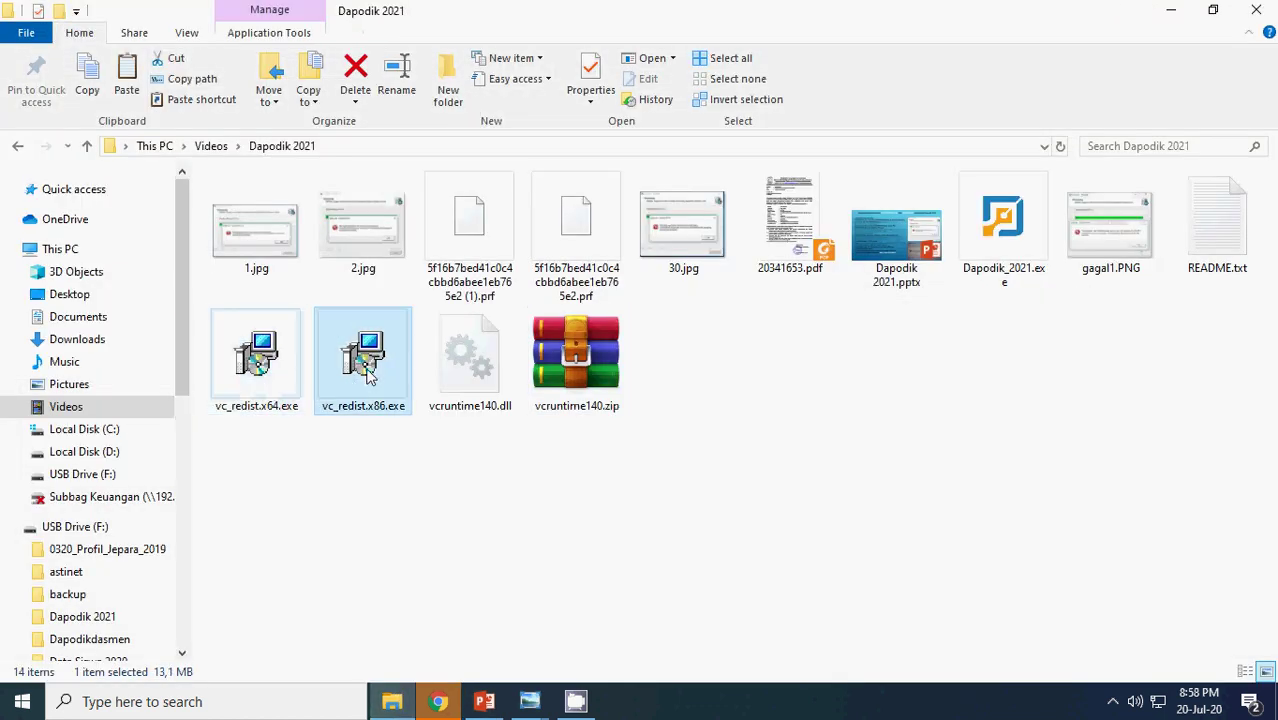
{"action": "left_click", "coordinate": [484, 370]}
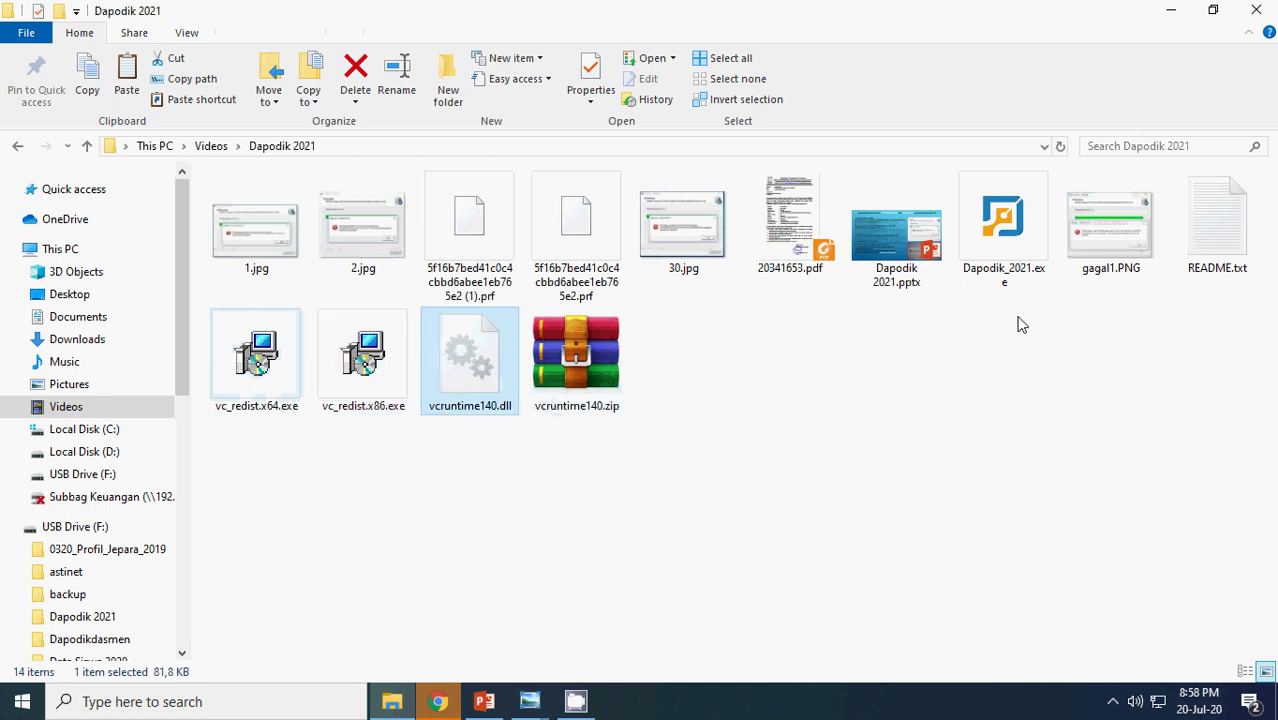
{"action": "left_click", "coordinate": [1220, 234]}
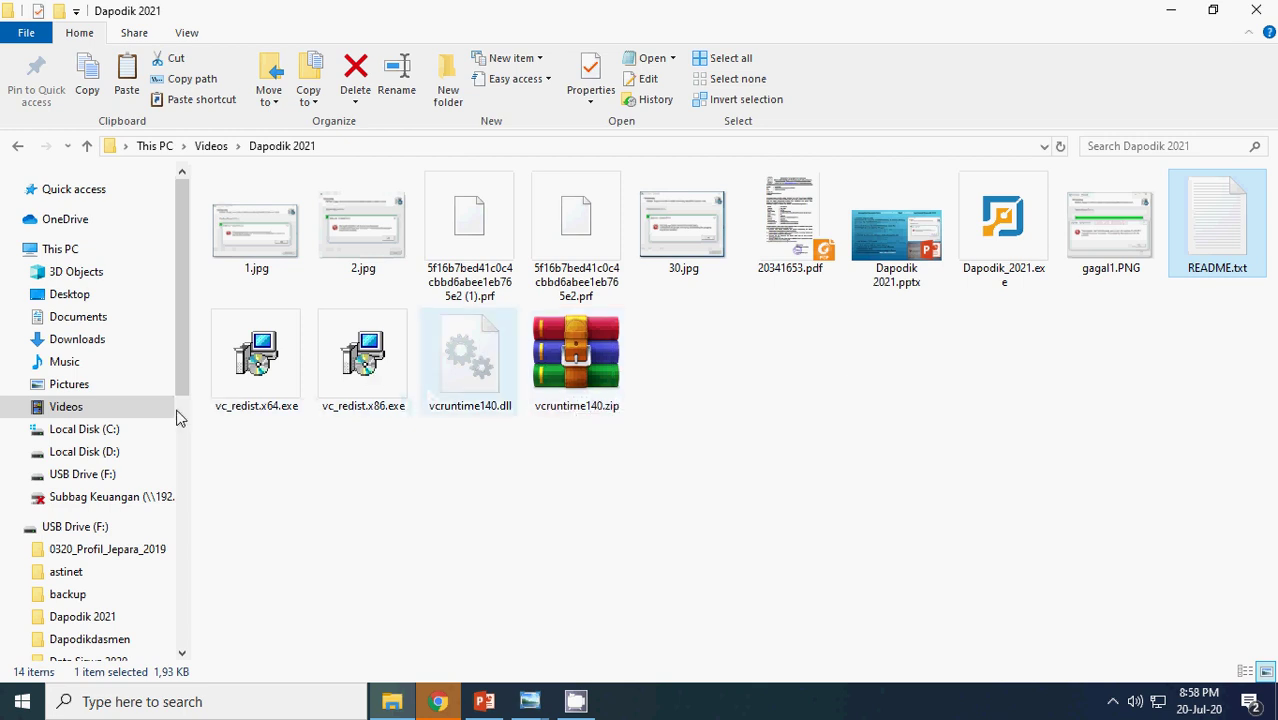
Open C:\Windows\SysWOW64 in File Explorer to show the target folder for vcruntime140.dll.
{"action": "left_click", "coordinate": [95, 431]}
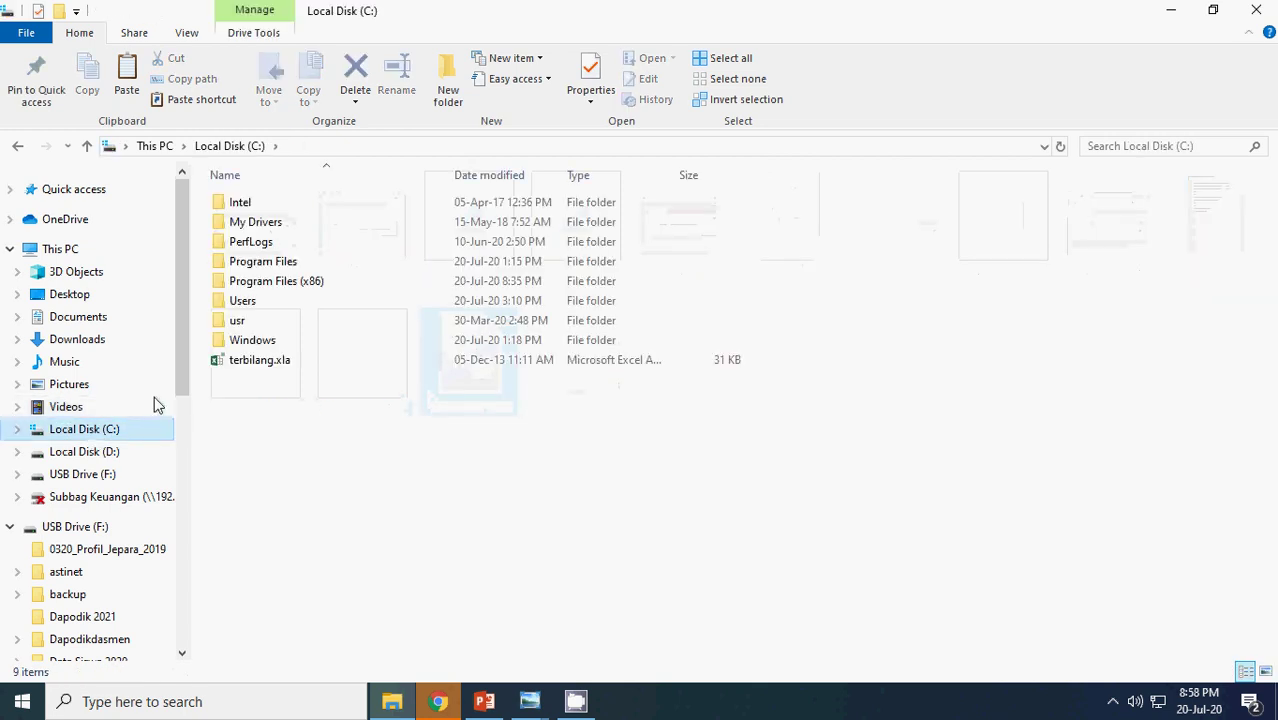
{"action": "left_click", "coordinate": [243, 346]}
{"action": "double_click", "coordinate": [243, 346]}
{"action": "scroll", "coordinate": [290, 522], "scroll_direction": "down", "scroll_amount": 20}
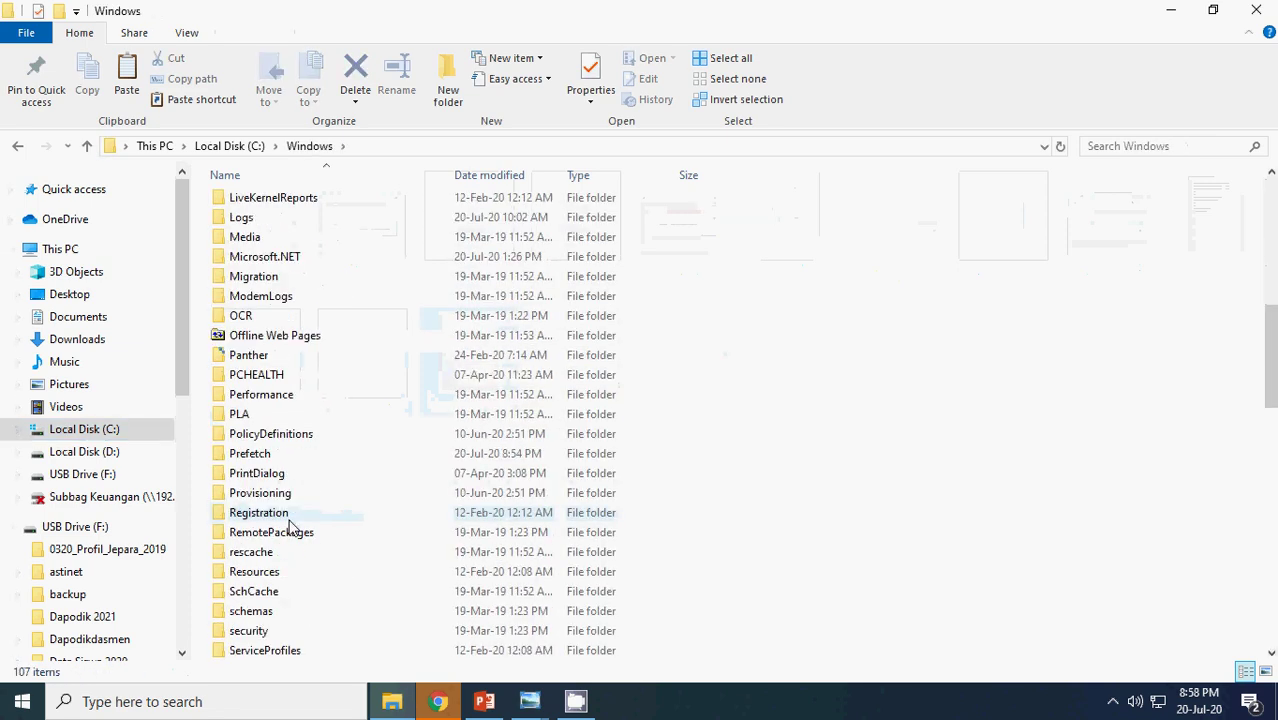
{"action": "scroll", "coordinate": [290, 528], "scroll_direction": "down", "scroll_amount": 5}
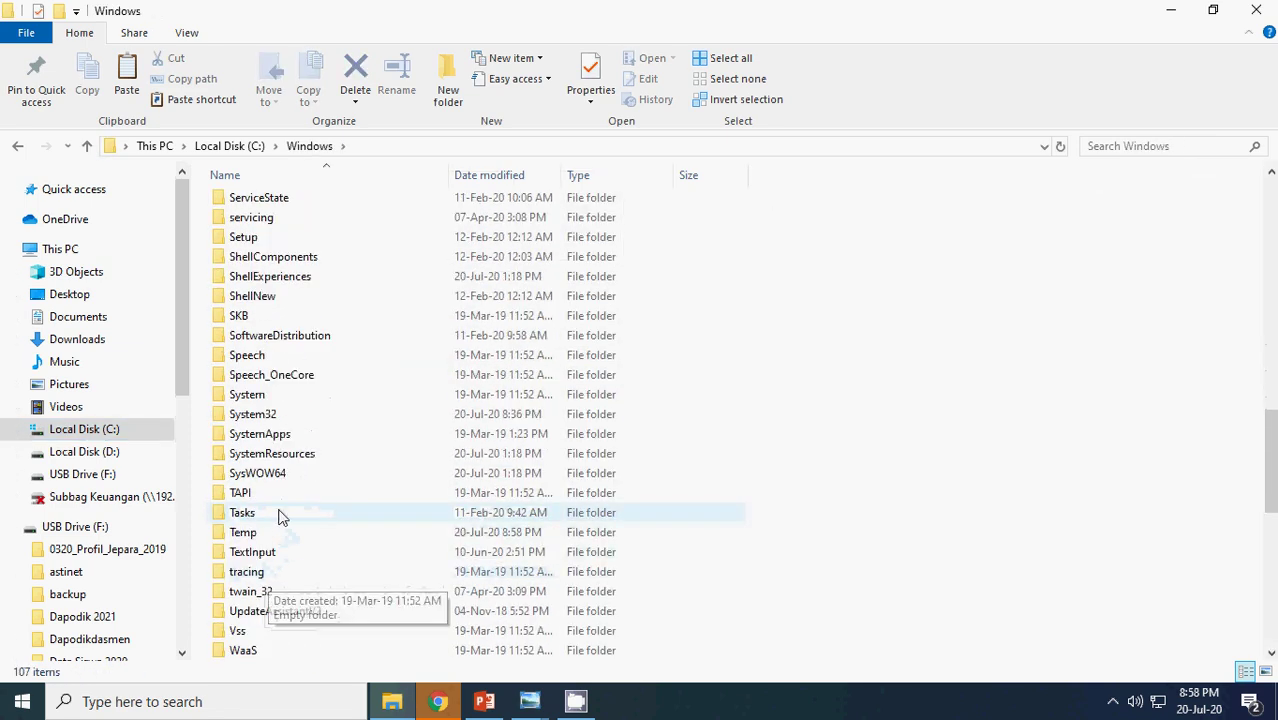
{"action": "double_click", "coordinate": [264, 476]}
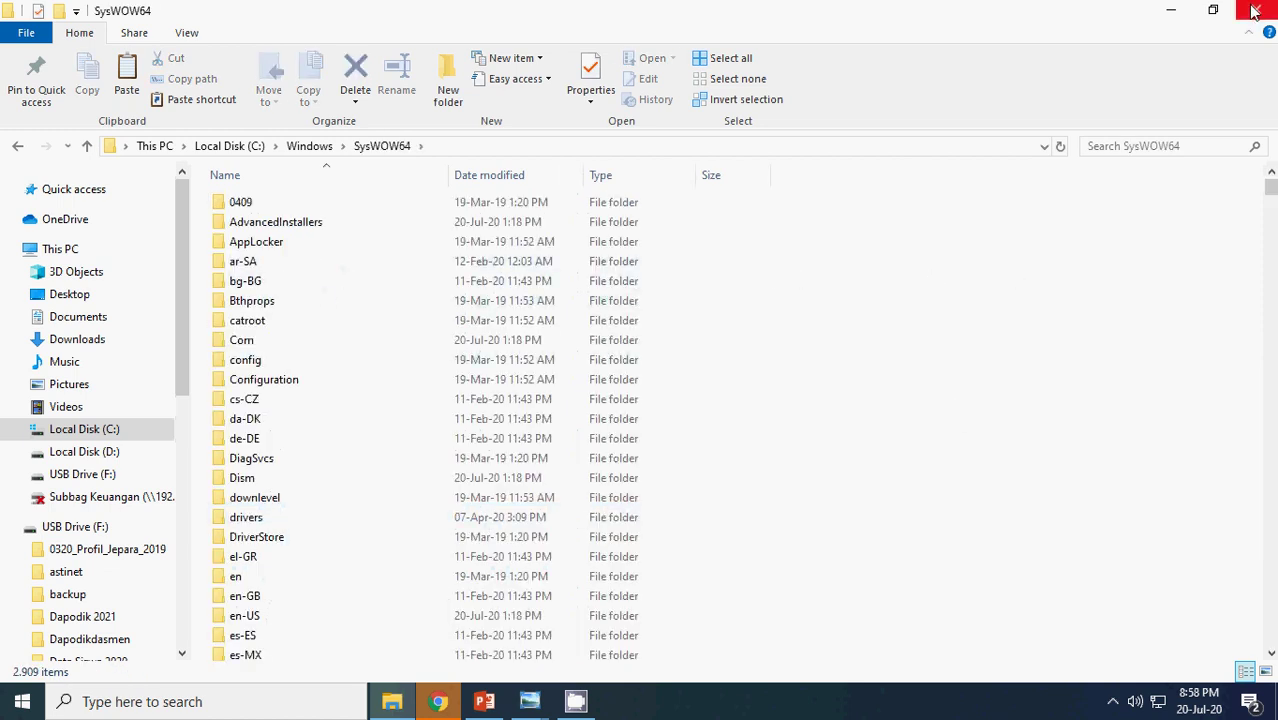
Return to the Videos\Dapodik 2021 folder and run Dapodik_2021.exe as administrator.
{"action": "left_click", "coordinate": [64, 410]}
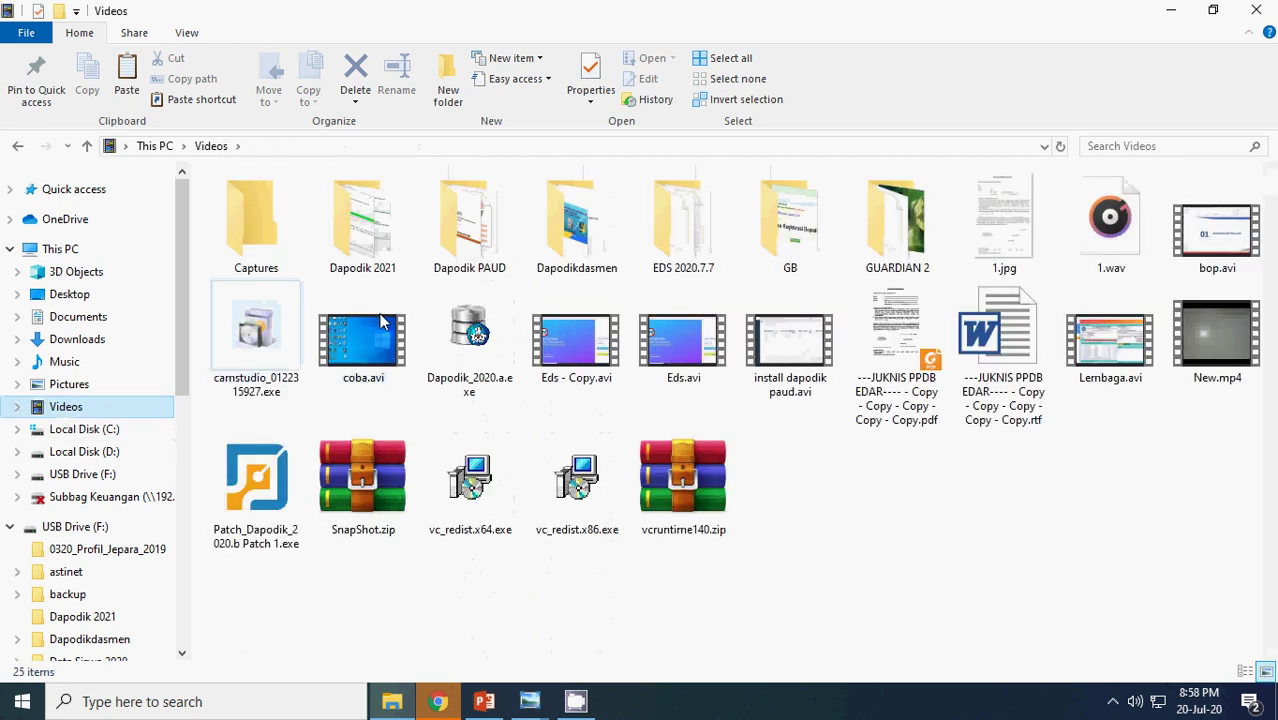
{"action": "double_click", "coordinate": [362, 234]}
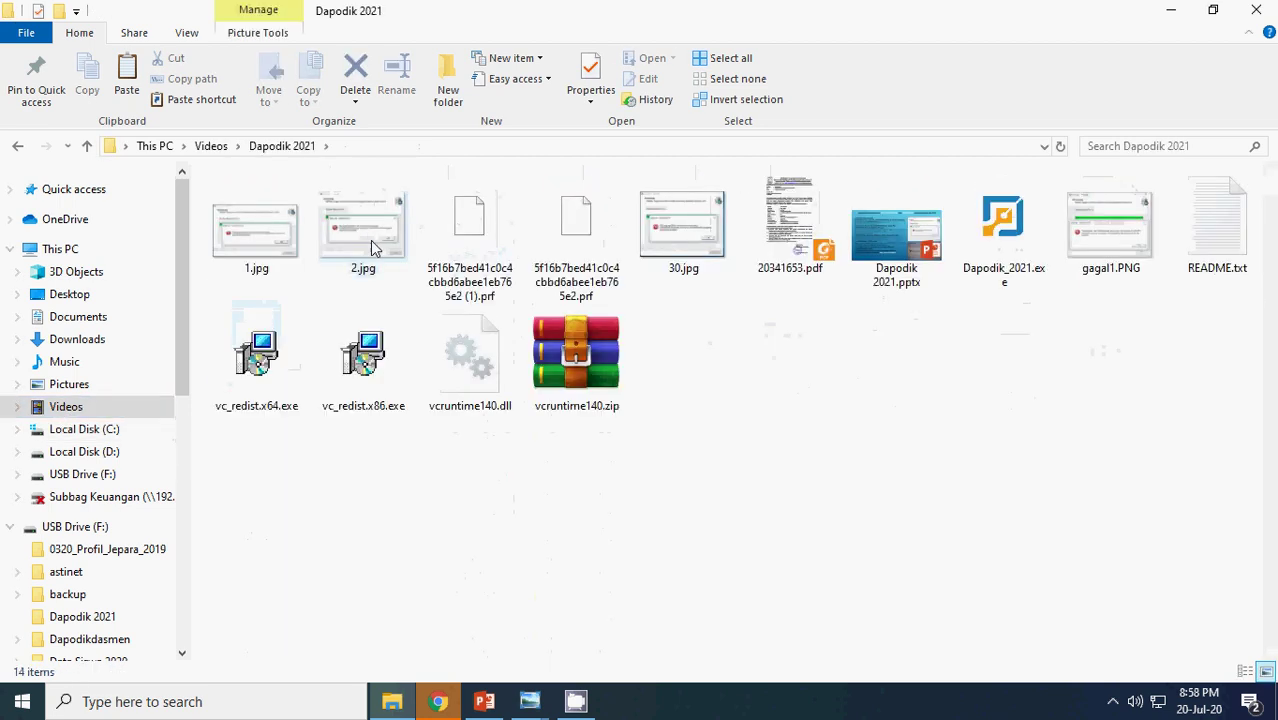
{"action": "left_click", "coordinate": [1010, 218]}
{"action": "right_click", "coordinate": [1010, 218]}
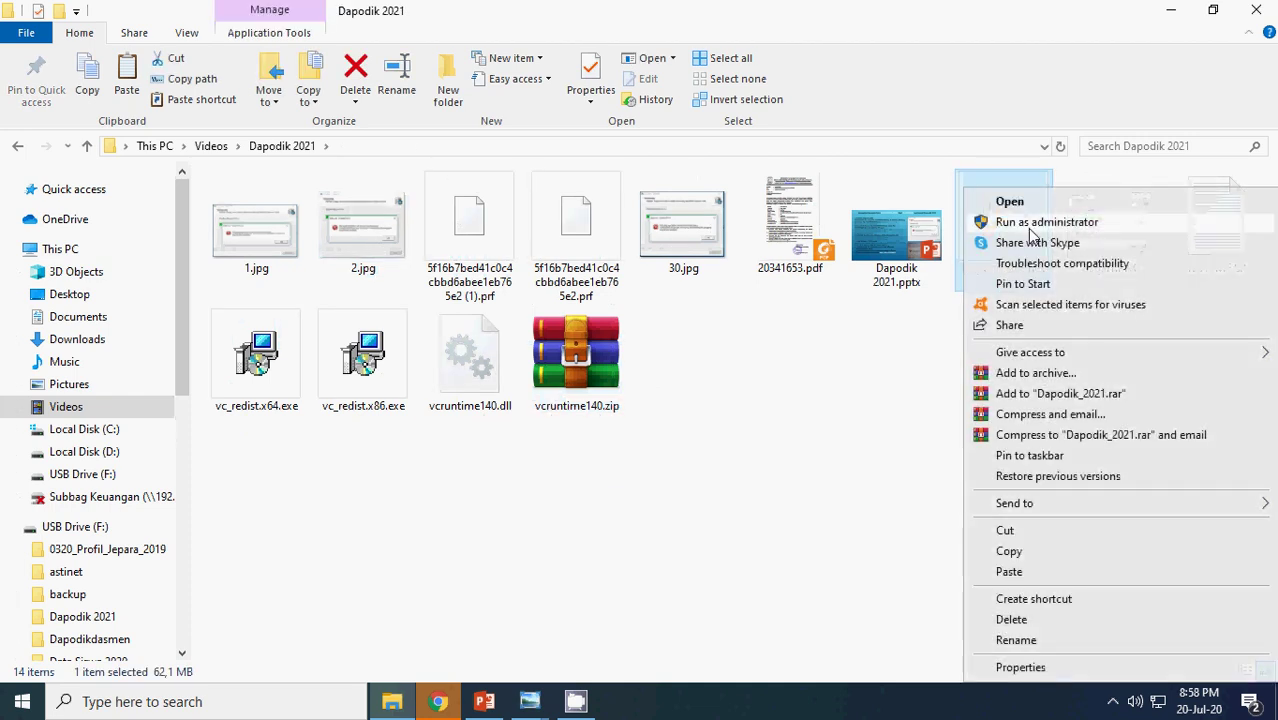
{"action": "left_click", "coordinate": [1022, 226]}
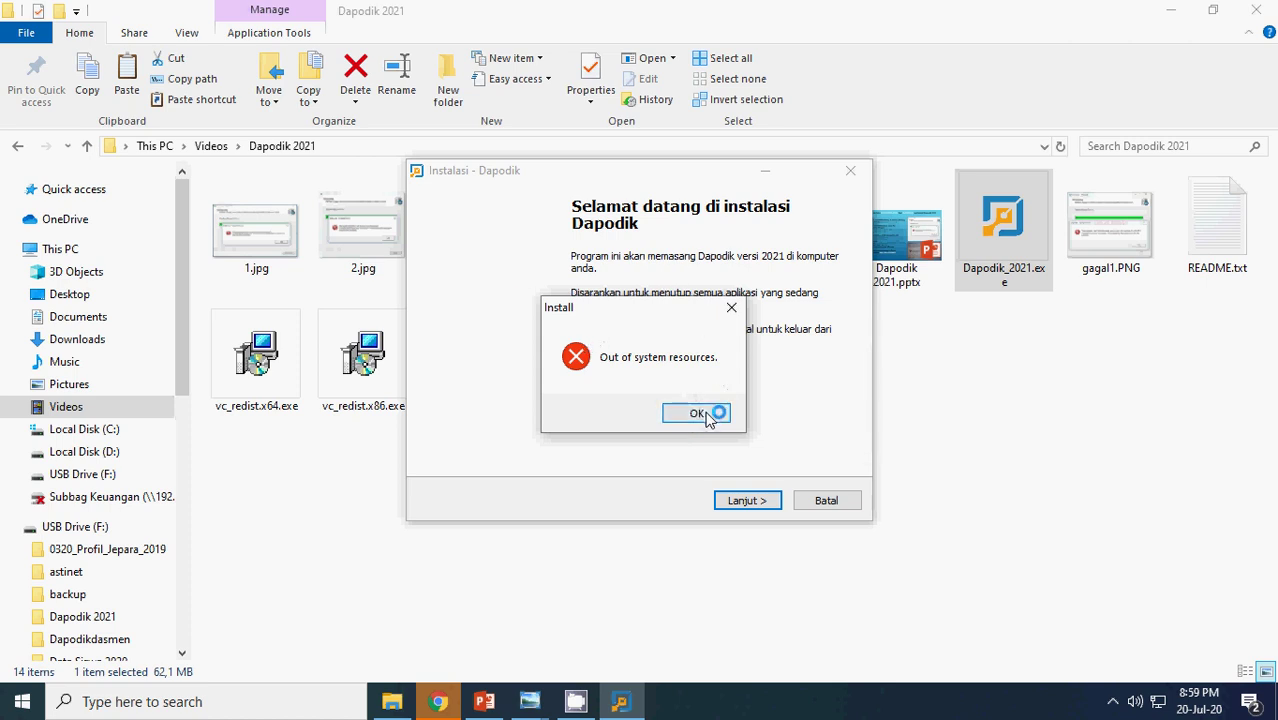
Bring up the gagal1.PNG error screenshot in Windows Photo Viewer and dismiss the Dapodik installer's error message.
{"action": "left_click", "coordinate": [530, 701]}
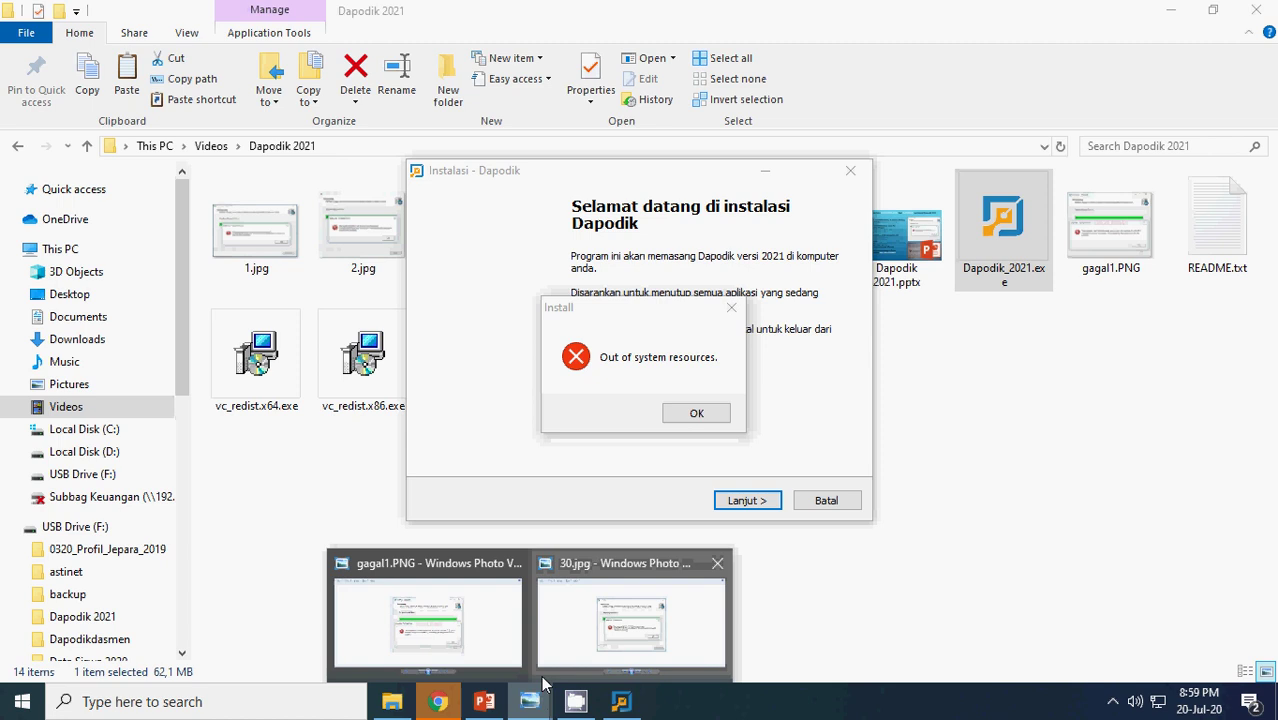
{"action": "left_click", "coordinate": [430, 621]}
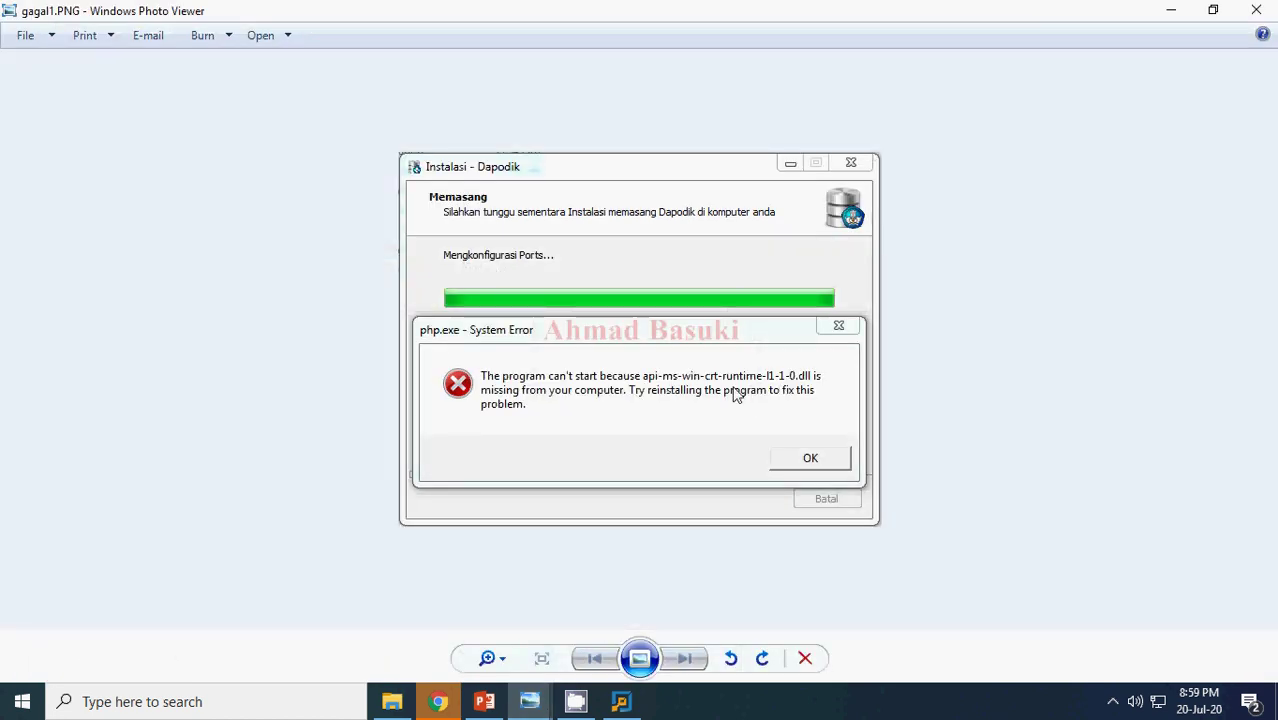
{"action": "left_click", "coordinate": [706, 414]}
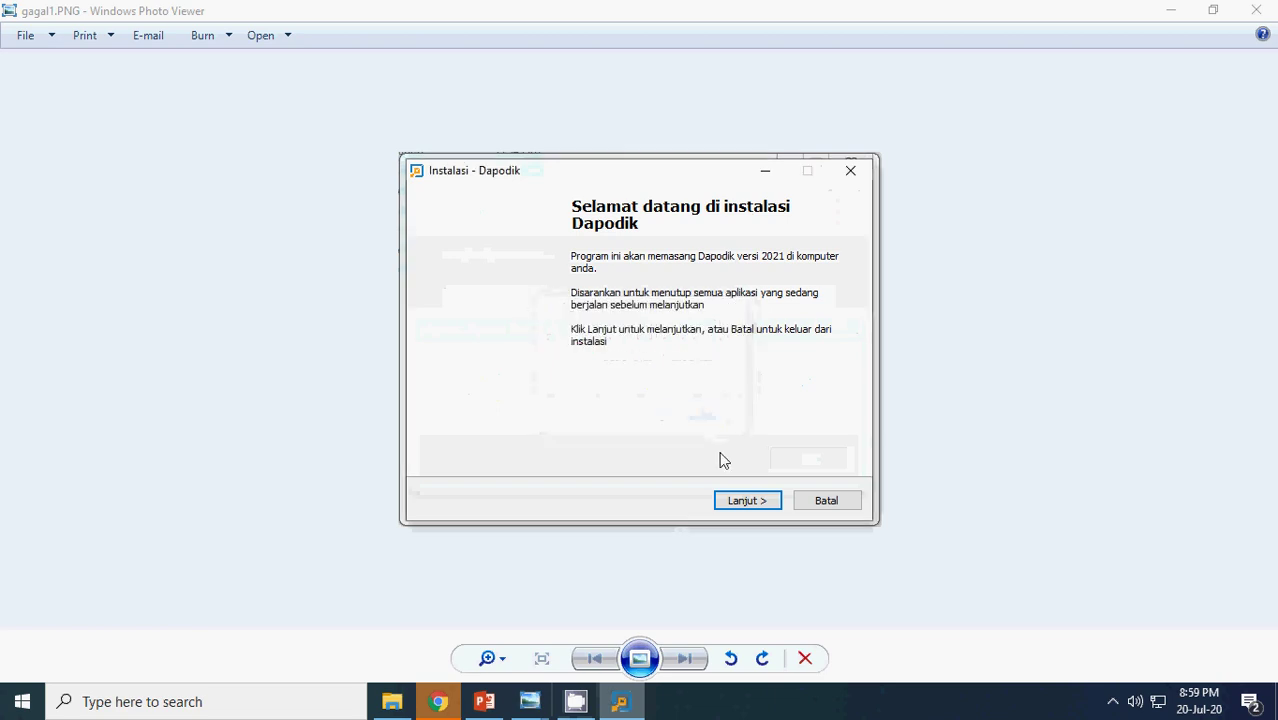
Accept the licence agreement and start installing Dapodik to C:\Program Files (x86)\Dapodik with the default Start Menu folder.
{"action": "left_click", "coordinate": [746, 500]}
{"action": "left_click", "coordinate": [488, 443]}
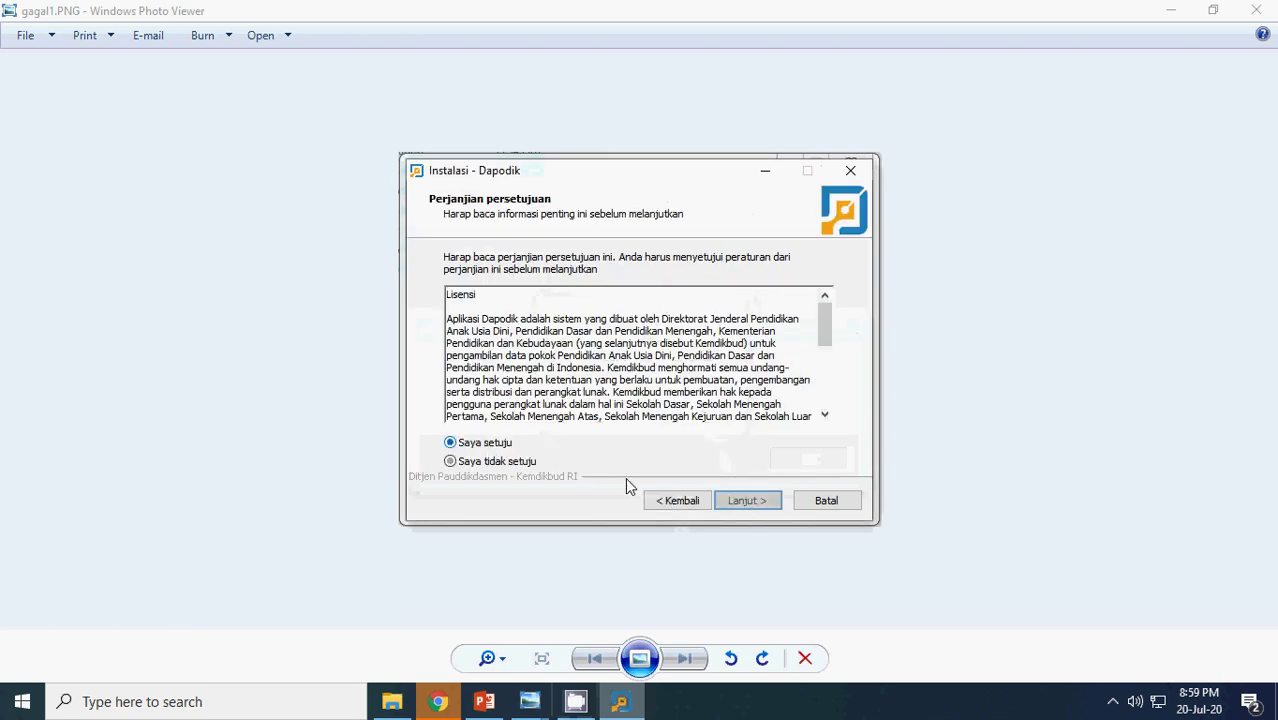
{"action": "left_click", "coordinate": [758, 503]}
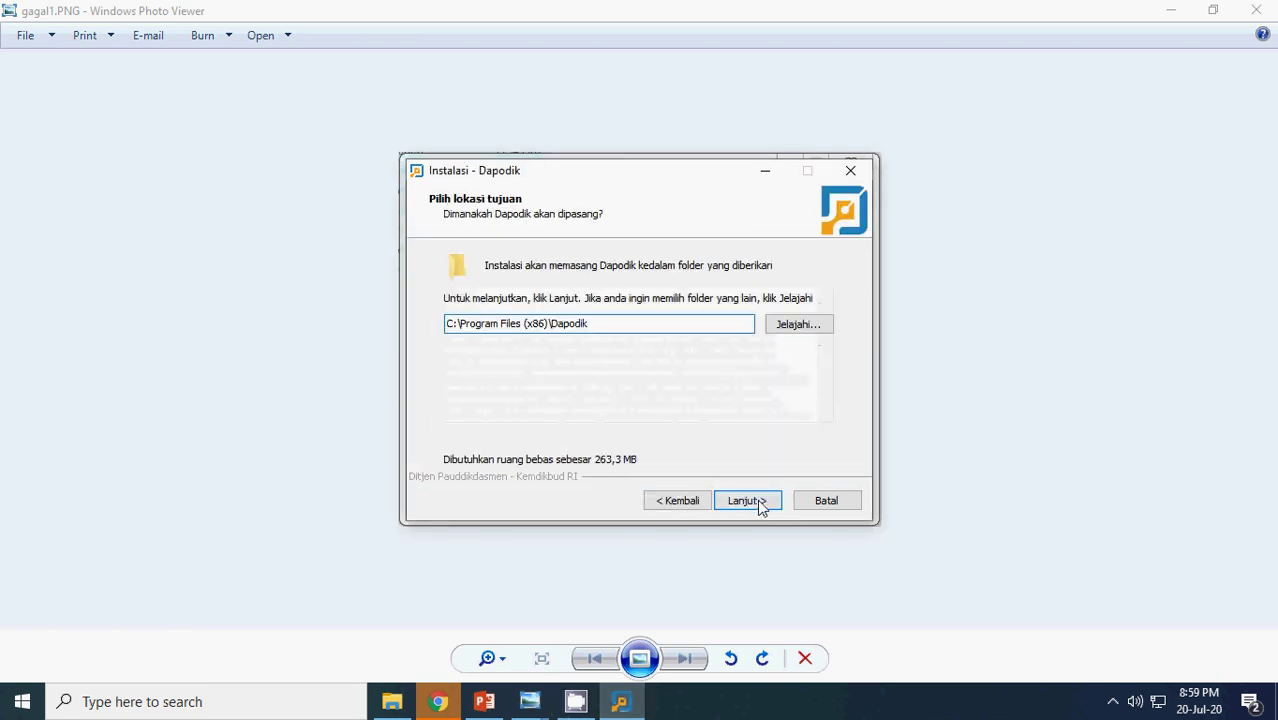
{"action": "left_click", "coordinate": [758, 503]}
{"action": "left_click", "coordinate": [758, 503]}
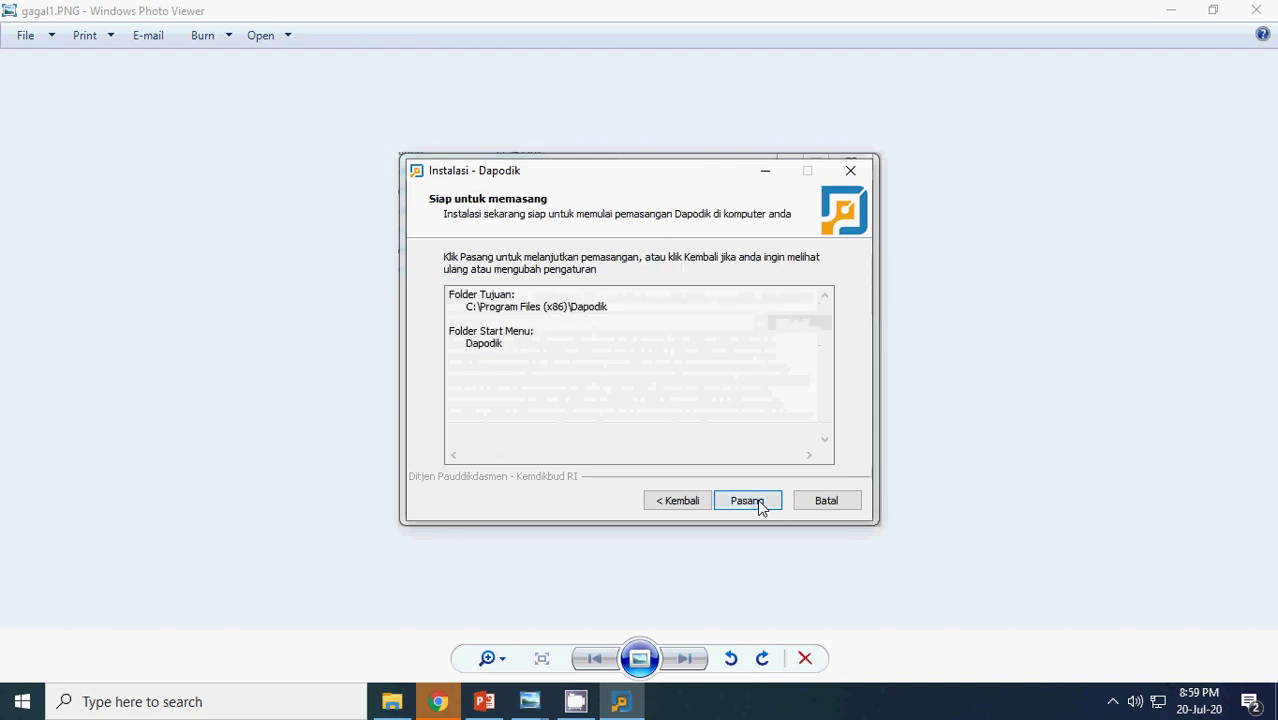
{"action": "left_click", "coordinate": [758, 503]}
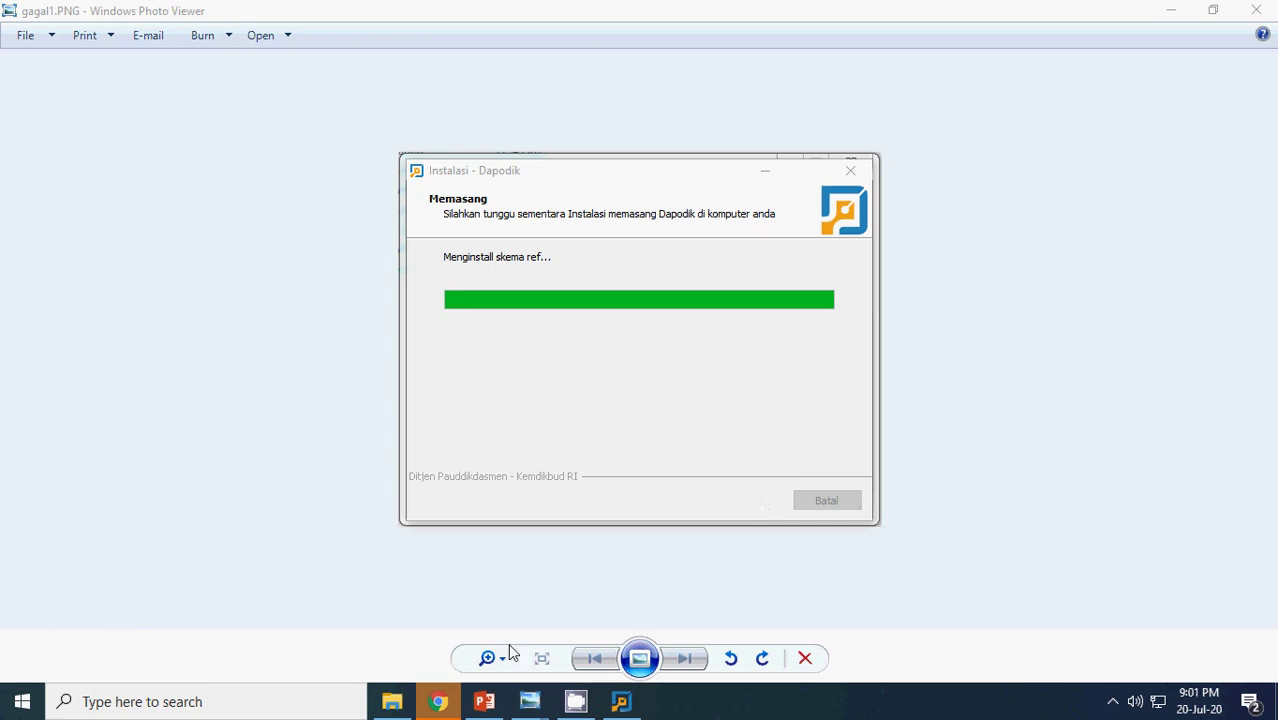
Switch to Chrome and highlight the recommended computer specifications on page 19 of the Dapodik guide PDF.
{"action": "left_click", "coordinate": [438, 701]}
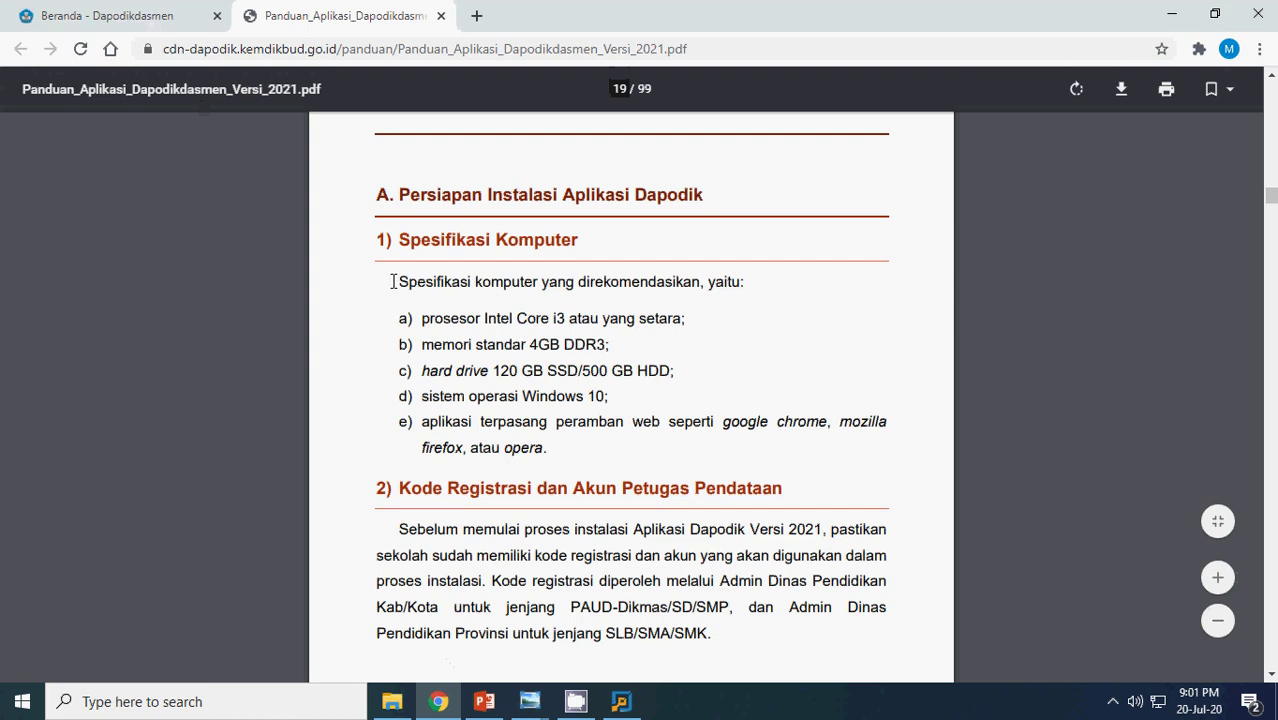
{"action": "left_click_drag", "start_coordinate": [394, 282], "coordinate": [748, 286]}
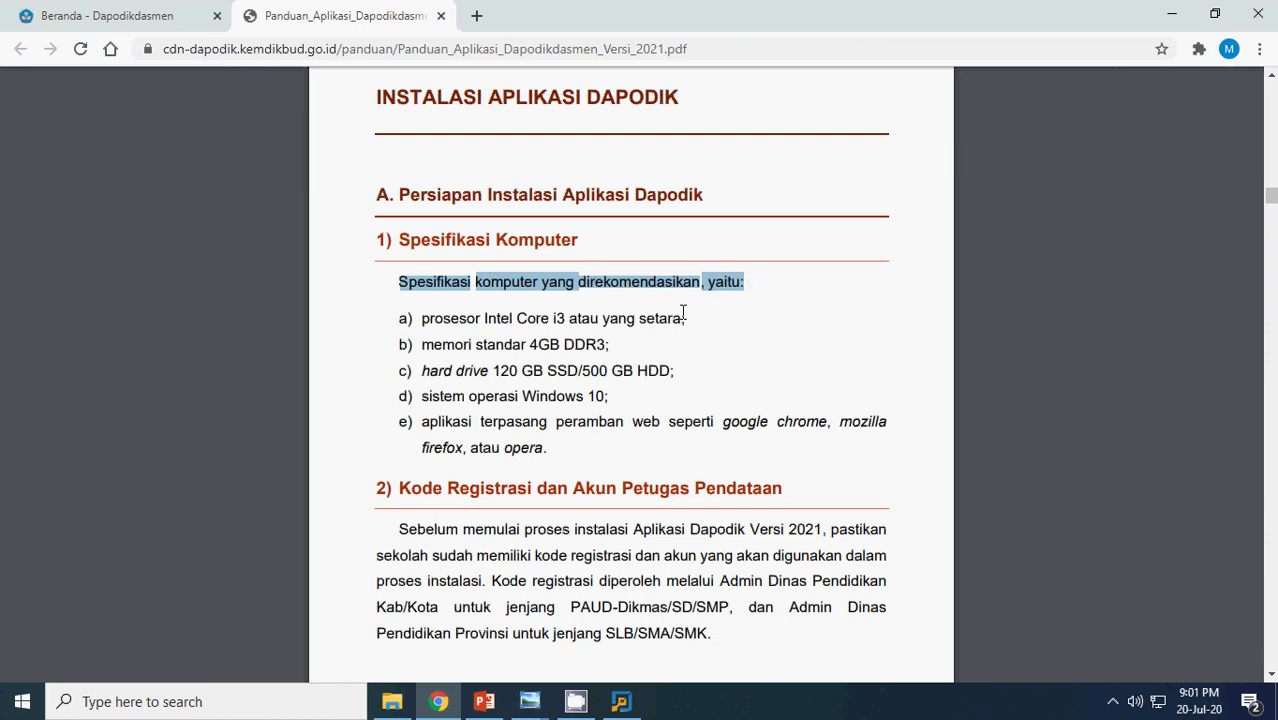
{"action": "left_click_drag", "start_coordinate": [392, 284], "coordinate": [666, 430]}
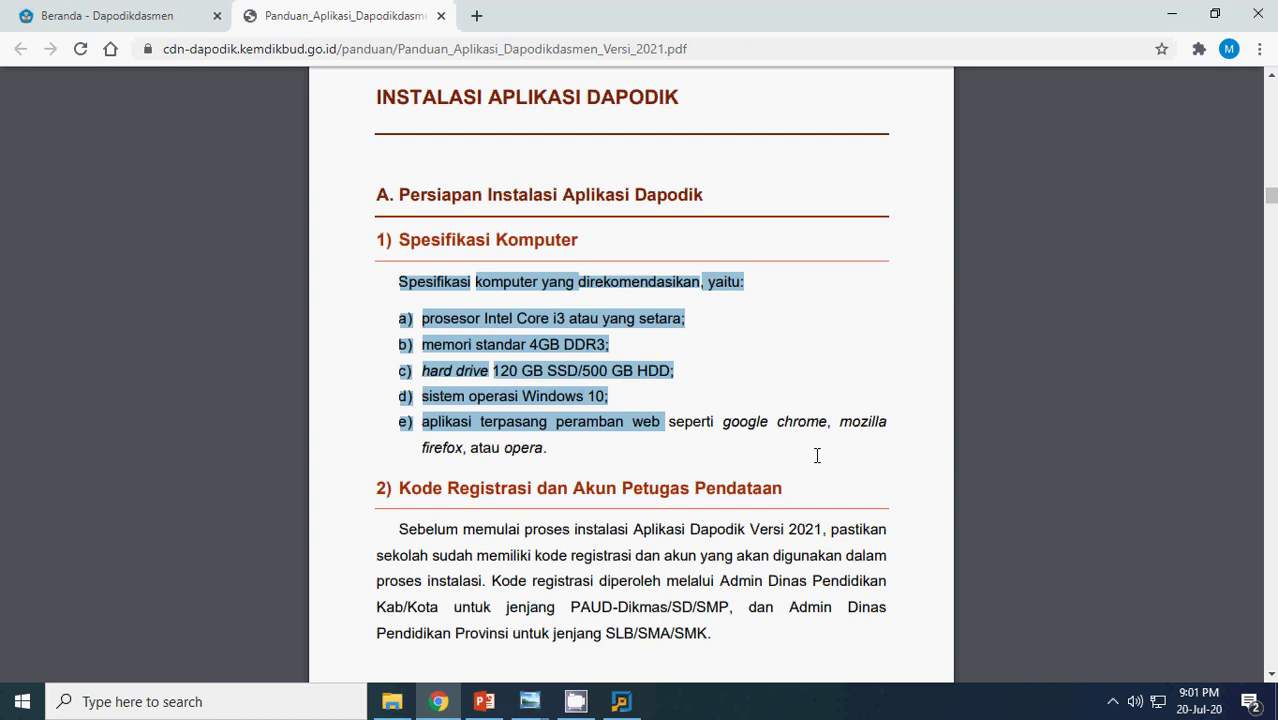
{"action": "left_click", "coordinate": [896, 428], "text": "shift"}
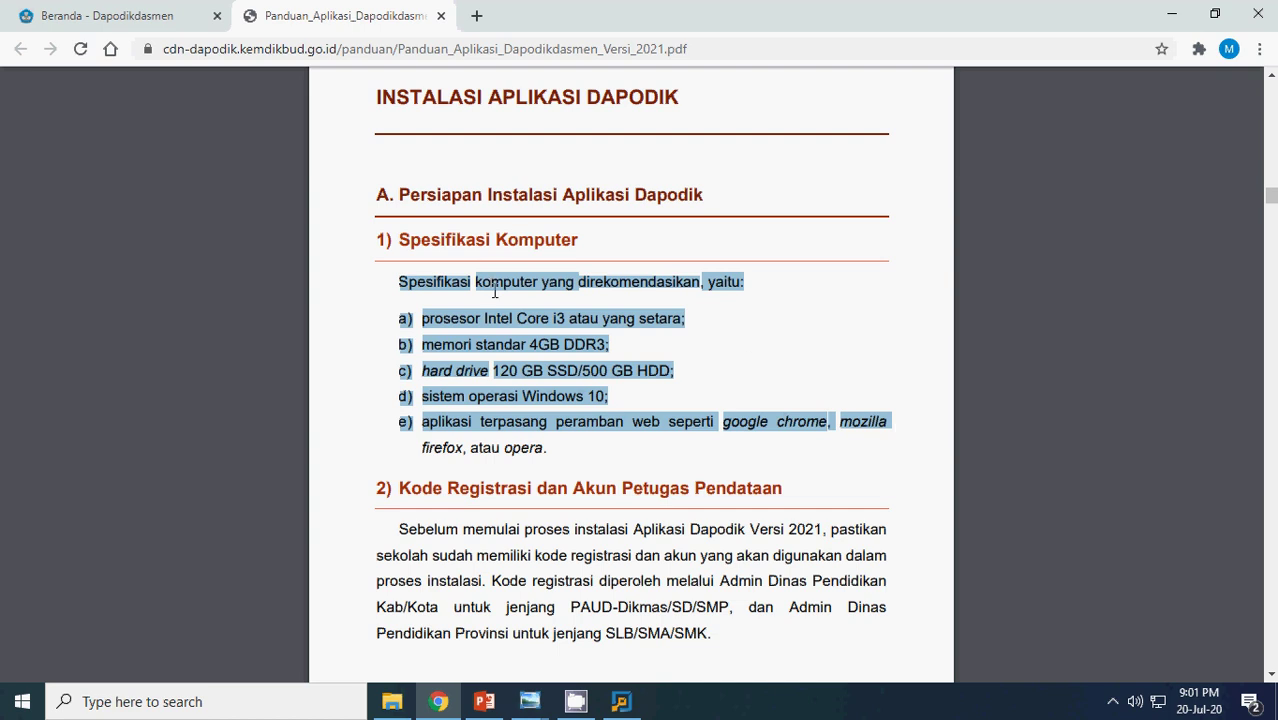
Return to the Dapodik installer and finish the installation with Readme viewing turned off and the application shortcut kept on.
{"action": "left_click", "coordinate": [622, 701]}
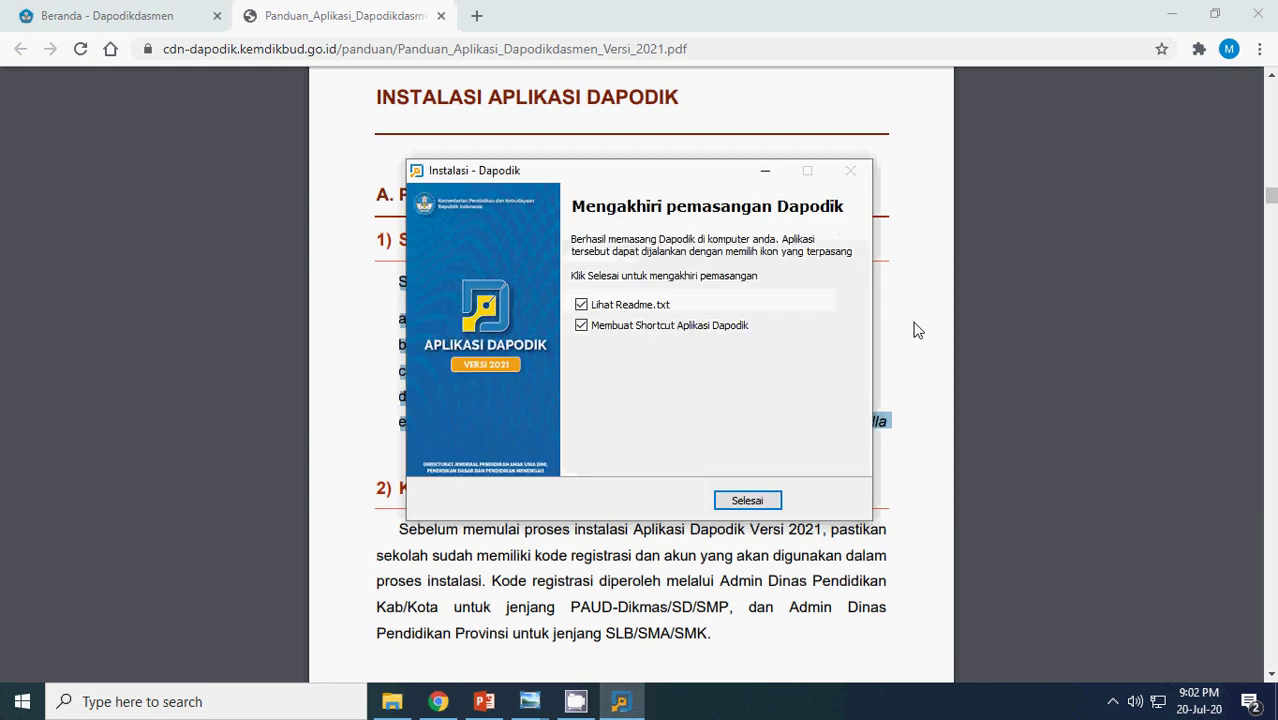
{"action": "left_click", "coordinate": [582, 306]}
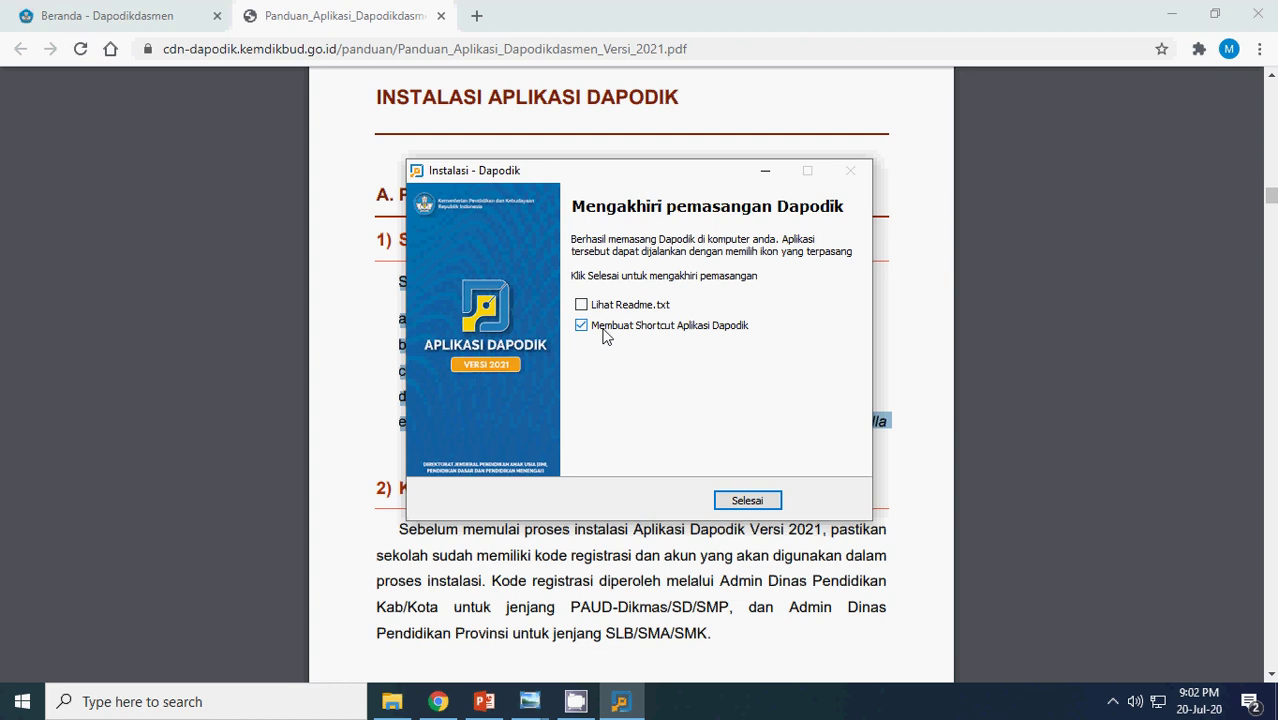
{"action": "left_click", "coordinate": [747, 501]}
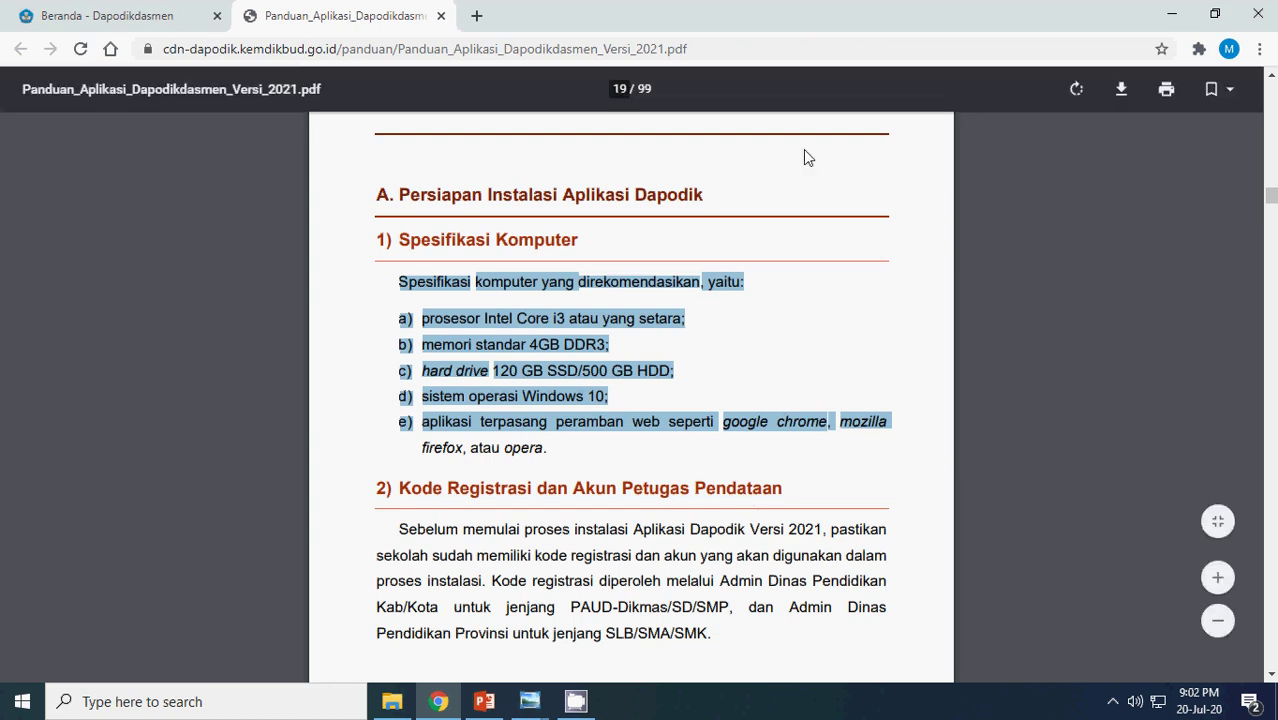
{"action": "left_click", "coordinate": [1173, 17]}
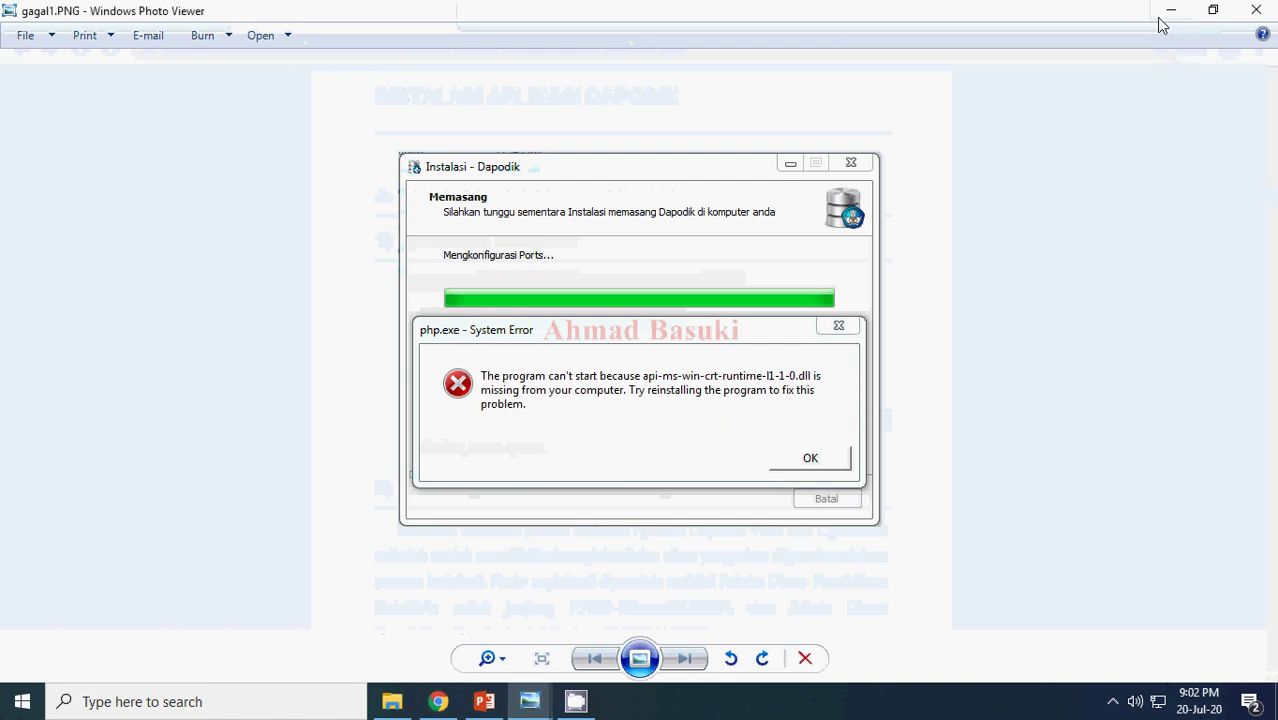
{"action": "left_click", "coordinate": [1162, 16]}
{"action": "left_click", "coordinate": [1170, 11]}
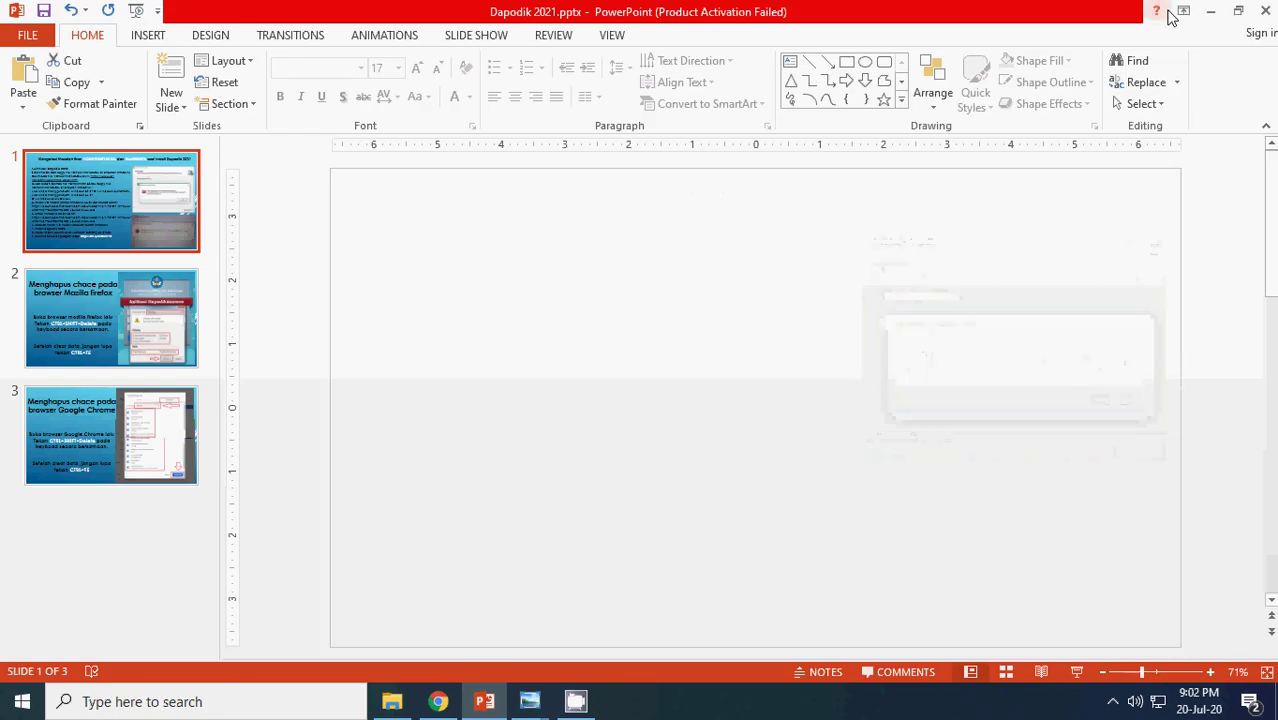
{"action": "left_click", "coordinate": [628, 705]}
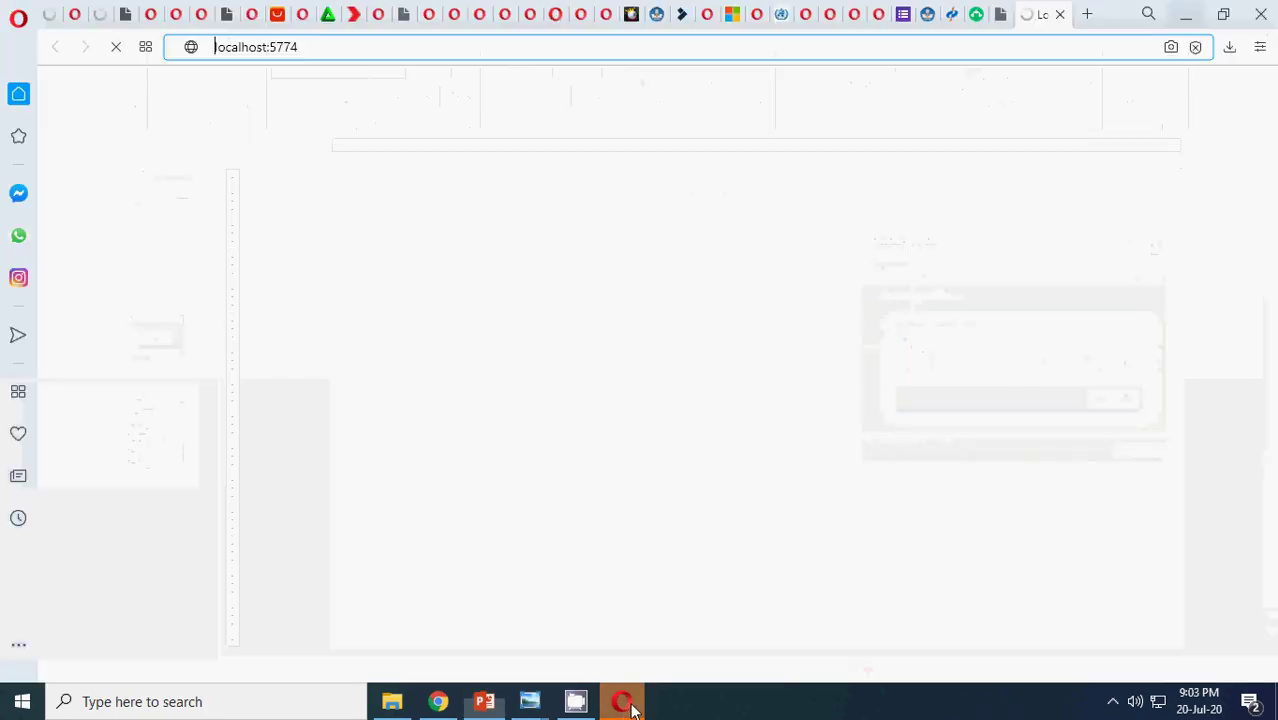
{"action": "left_click", "coordinate": [1261, 13]}
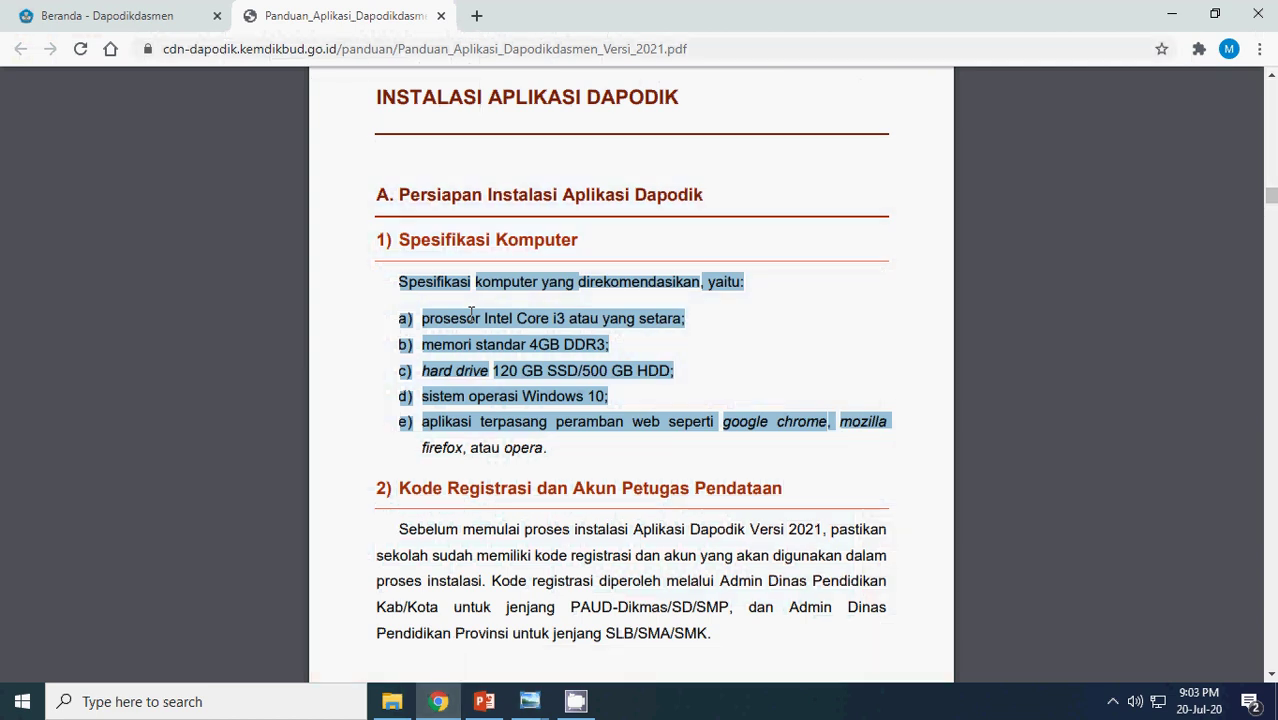
Load the Dapodik application at localhost:5774 in a new Chrome tab.
{"action": "left_click", "coordinate": [478, 16]}
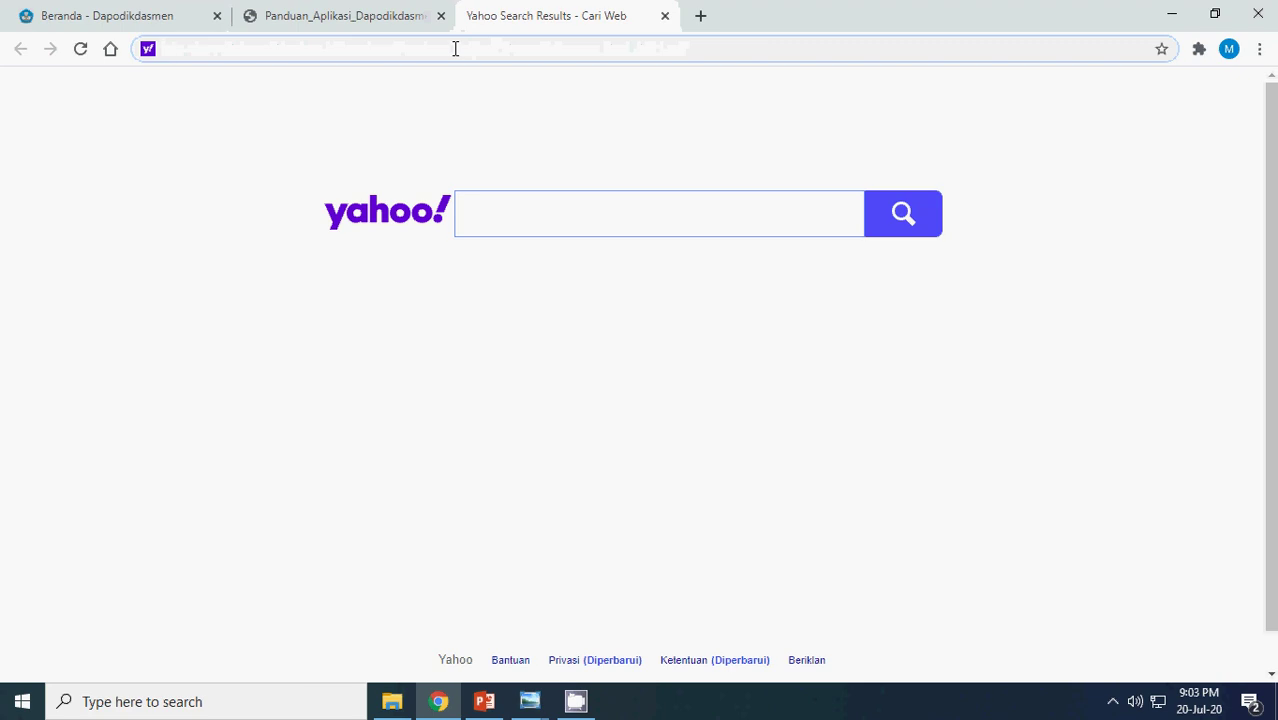
{"action": "type", "text": "localhost:5774"}
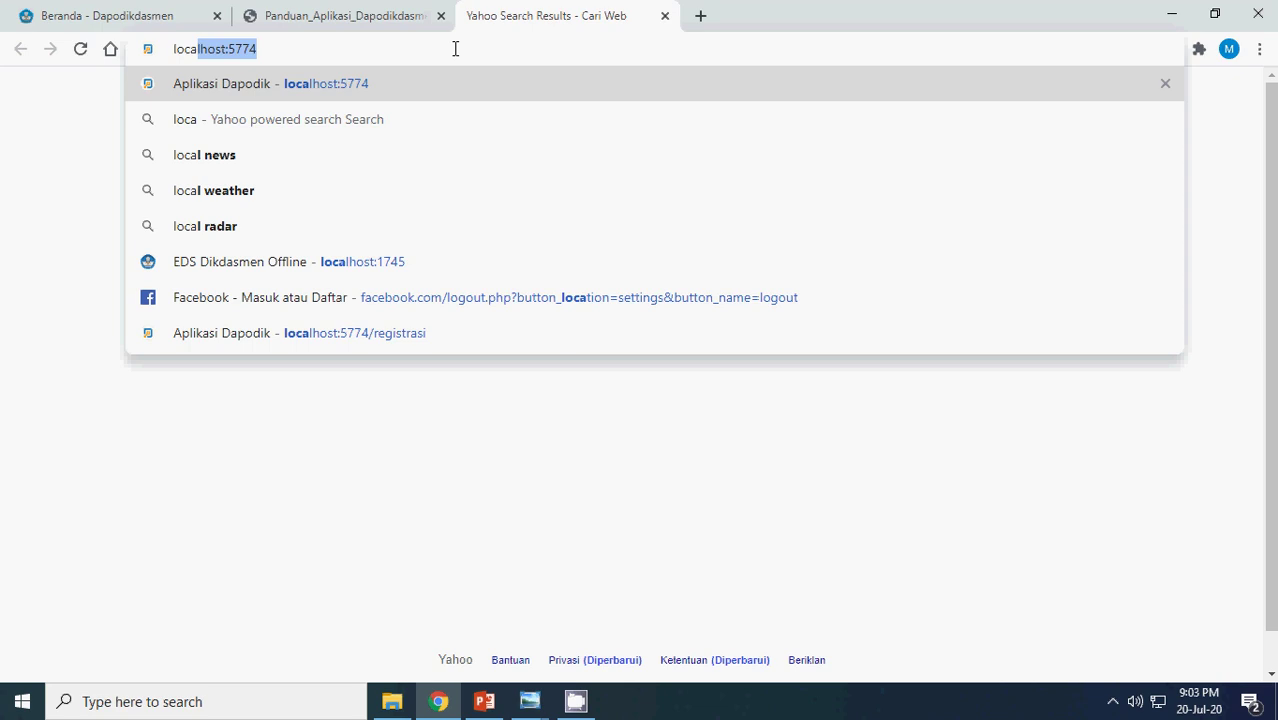
{"action": "key", "text": "Return"}
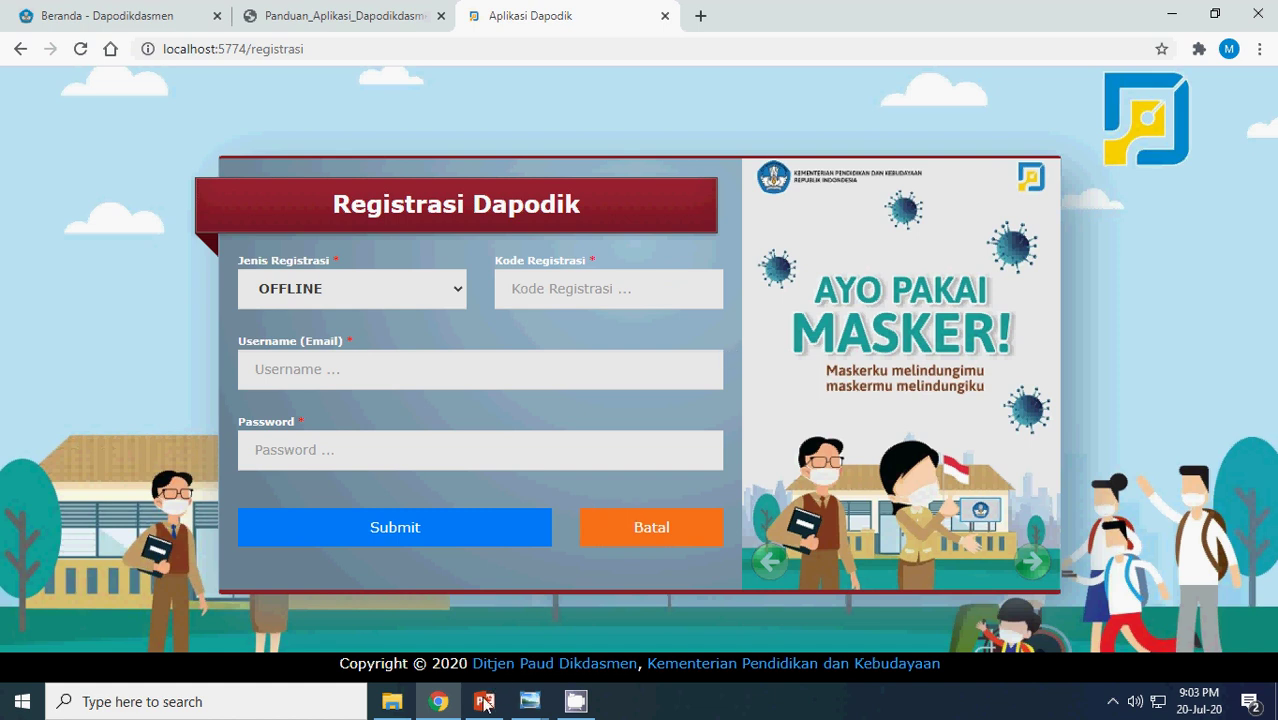
Find the section on clearing the browser cache after installation in the Dapodik guide PDF.
{"action": "left_click", "coordinate": [314, 14]}
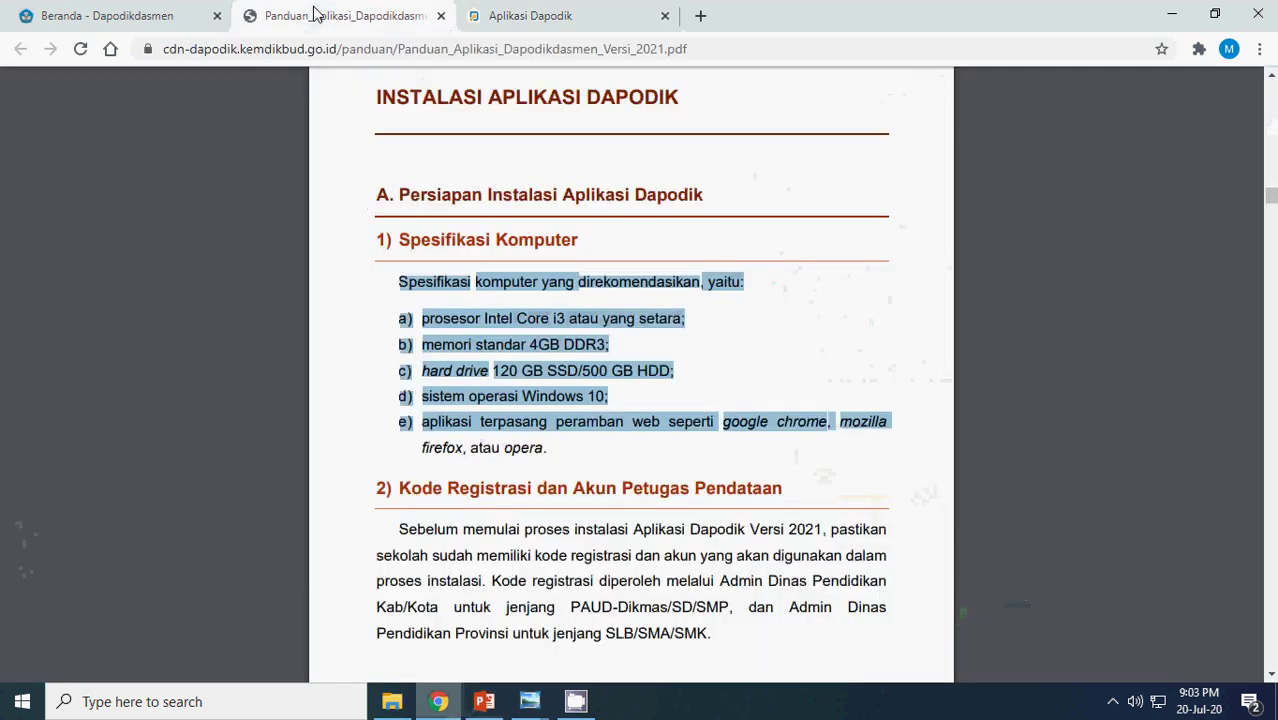
{"action": "scroll", "coordinate": [750, 322], "scroll_direction": "down", "scroll_amount": 5}
{"action": "scroll", "coordinate": [769, 319], "scroll_direction": "down", "scroll_amount": 20}
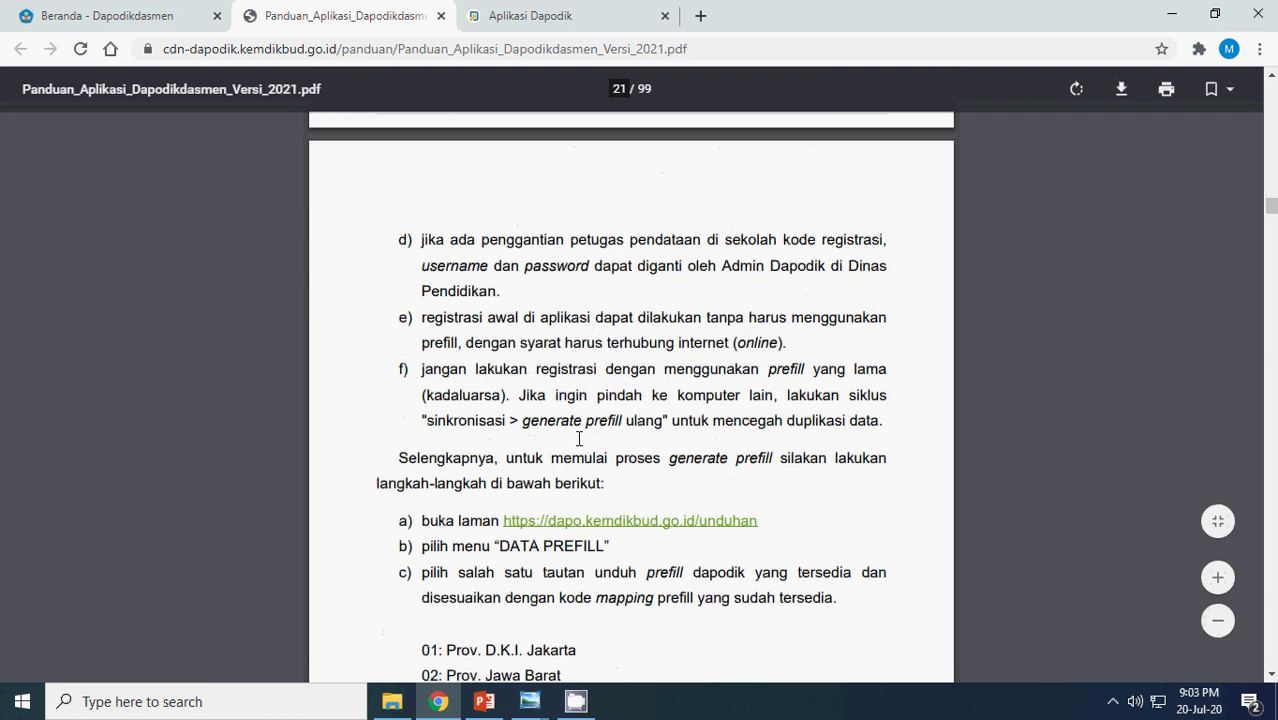
{"action": "scroll", "coordinate": [588, 439], "scroll_direction": "down", "scroll_amount": 20}
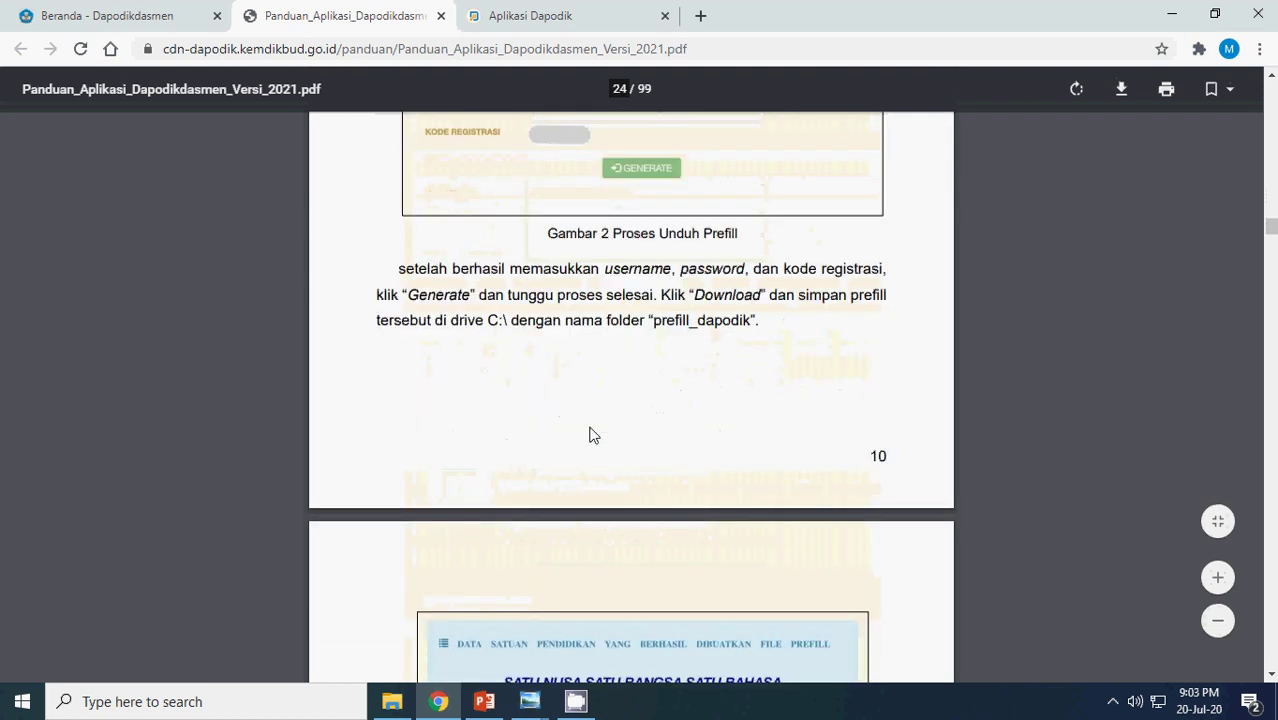
{"action": "scroll", "coordinate": [590, 435], "scroll_direction": "down", "scroll_amount": 20}
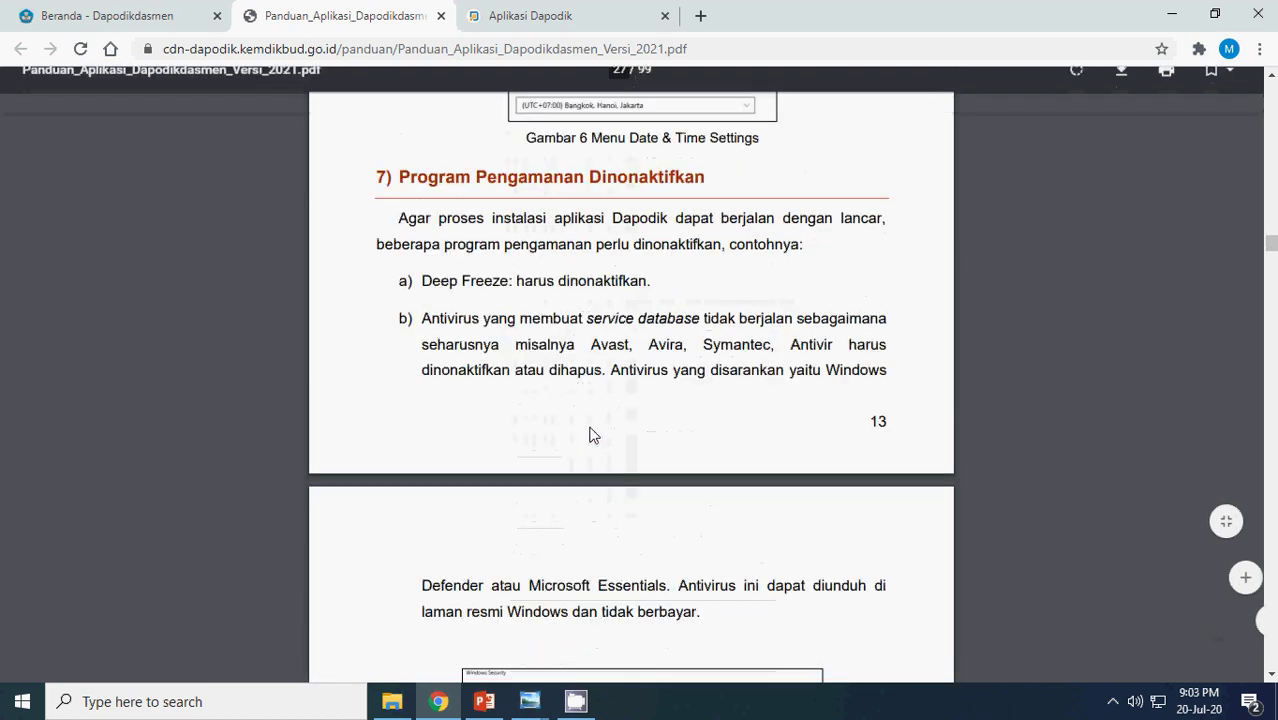
{"action": "scroll", "coordinate": [590, 435], "scroll_direction": "down", "scroll_amount": 20}
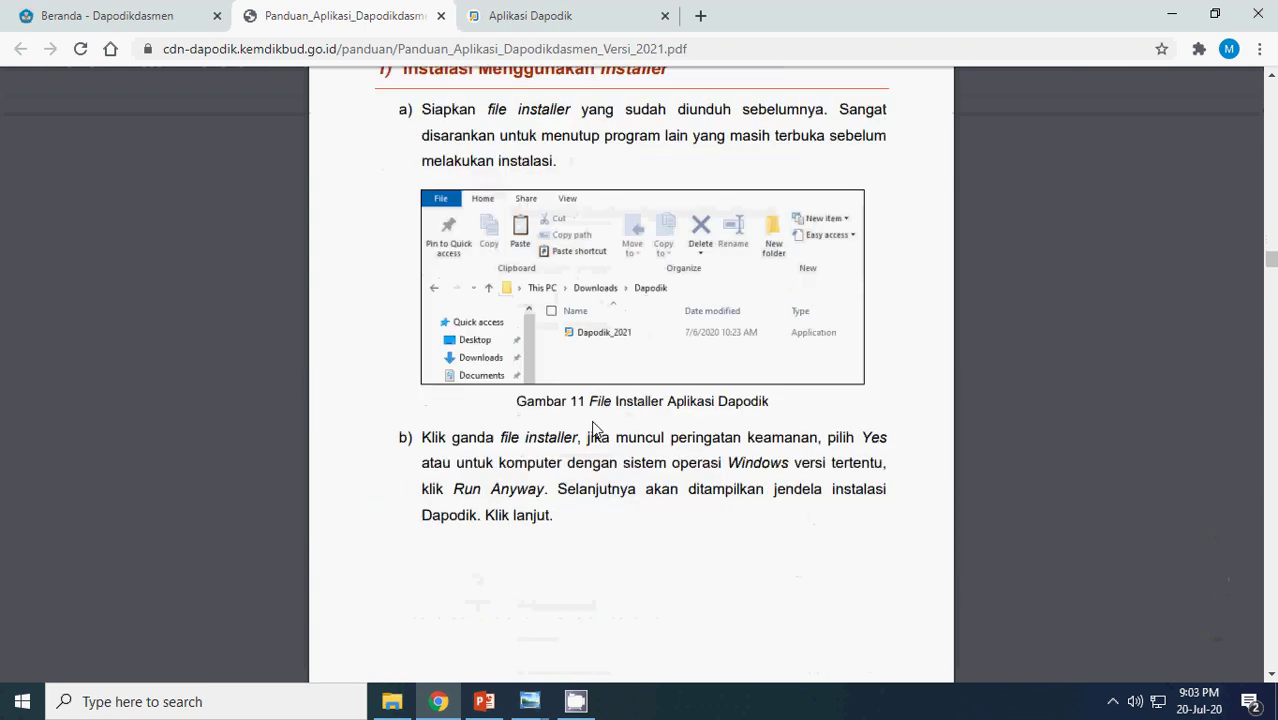
{"action": "scroll", "coordinate": [593, 429], "scroll_direction": "down", "scroll_amount": 20}
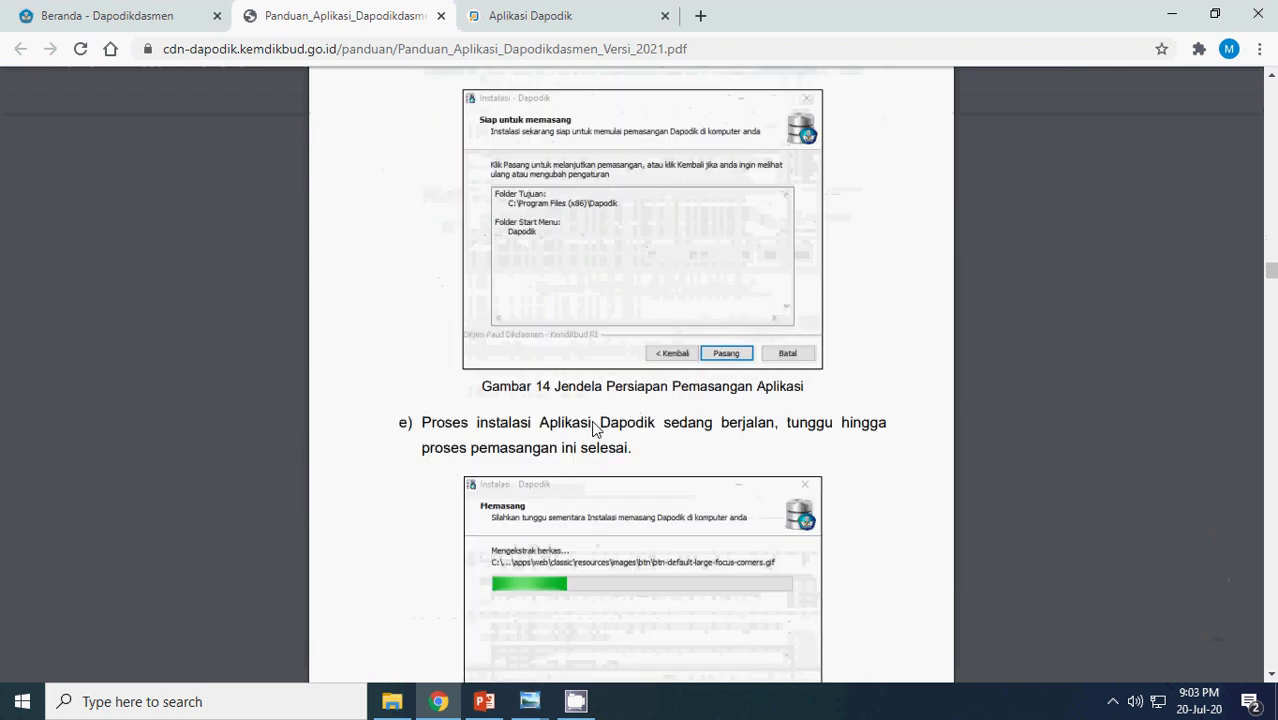
{"action": "scroll", "coordinate": [593, 429], "scroll_direction": "down", "scroll_amount": 11}
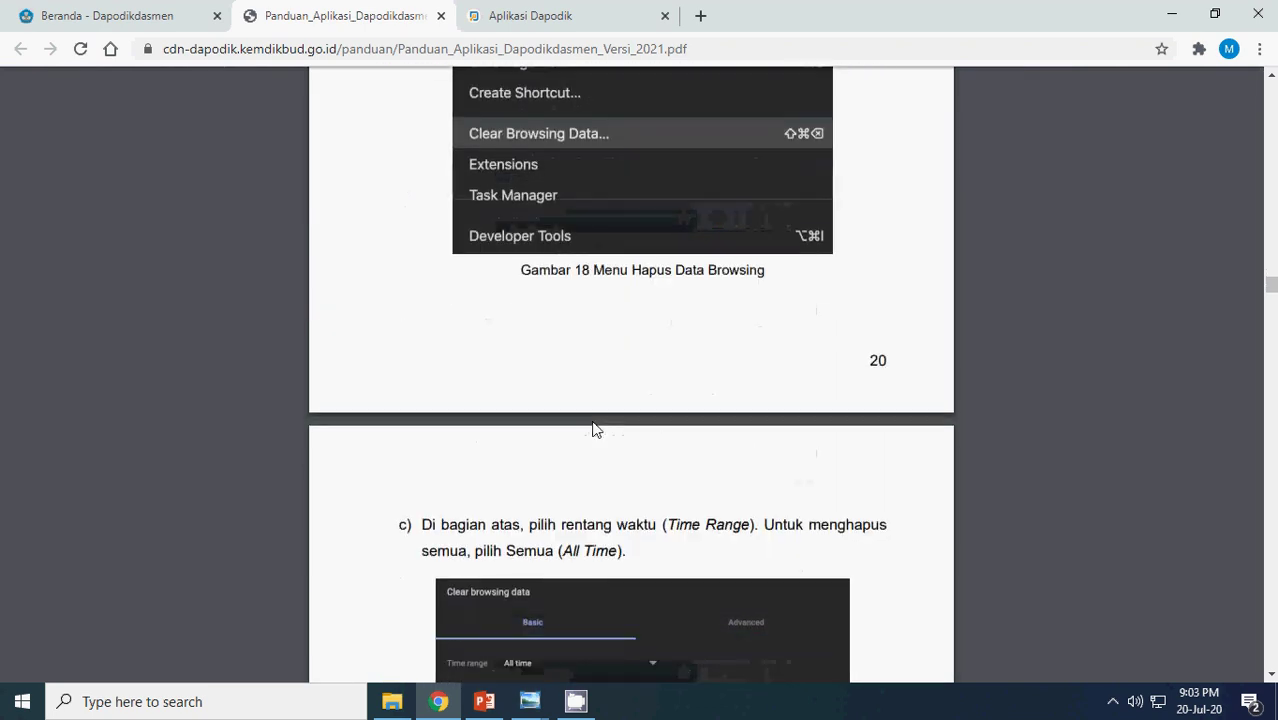
{"action": "scroll", "coordinate": [593, 429], "scroll_direction": "up", "scroll_amount": 7}
{"action": "scroll", "coordinate": [593, 428], "scroll_direction": "up", "scroll_amount": 11}
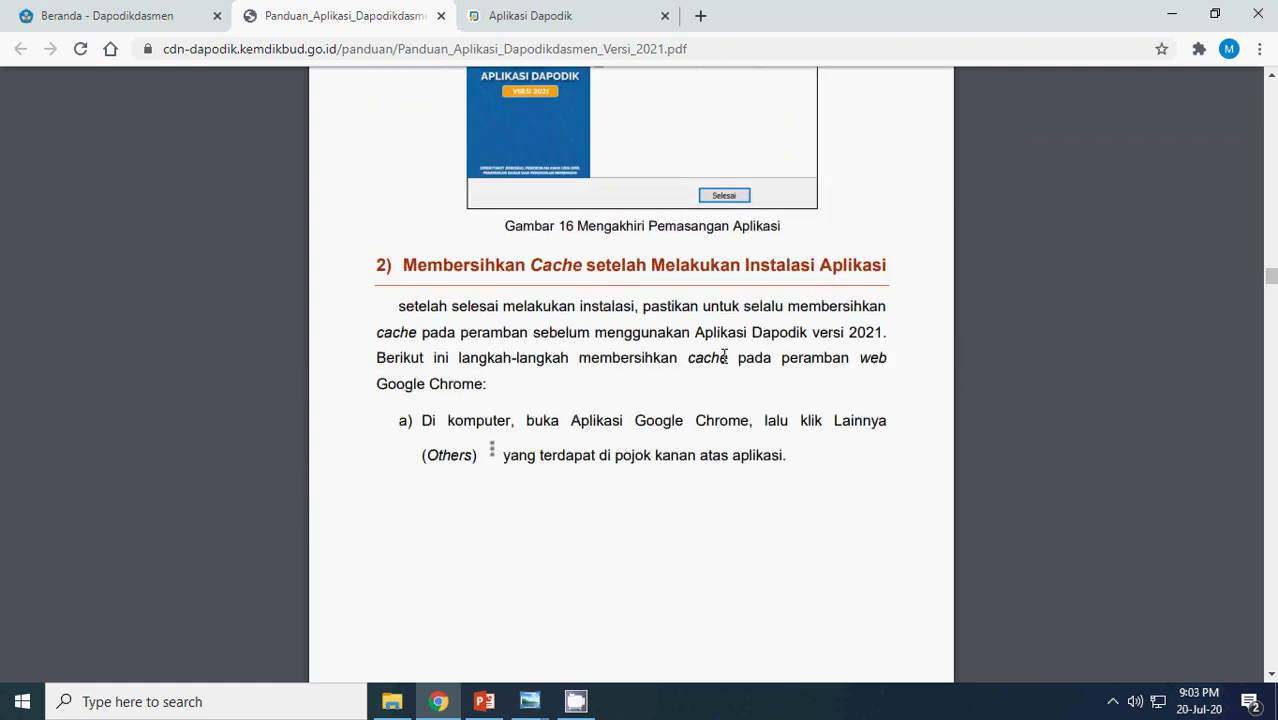
Return to the Dapodik registration page and open Chrome's Clear browsing data dialog.
{"action": "left_click", "coordinate": [540, 20]}
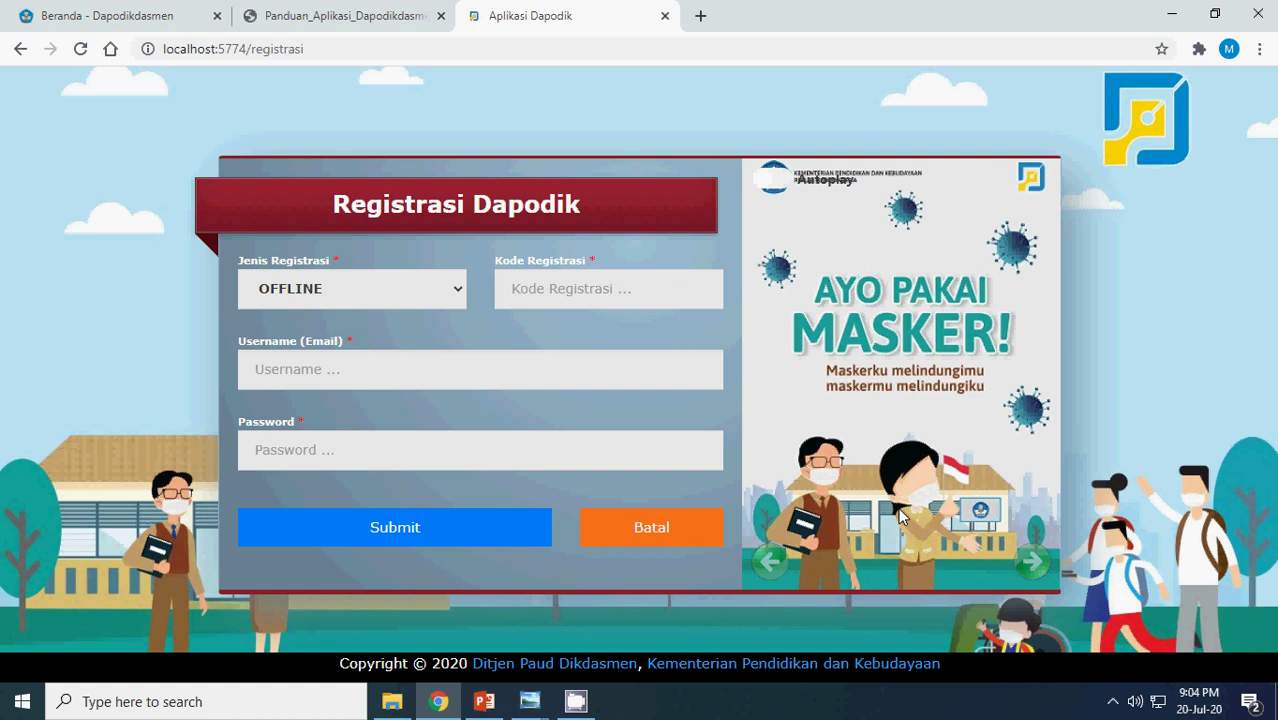
{"action": "key", "text": "ctrl+shift+Delete"}
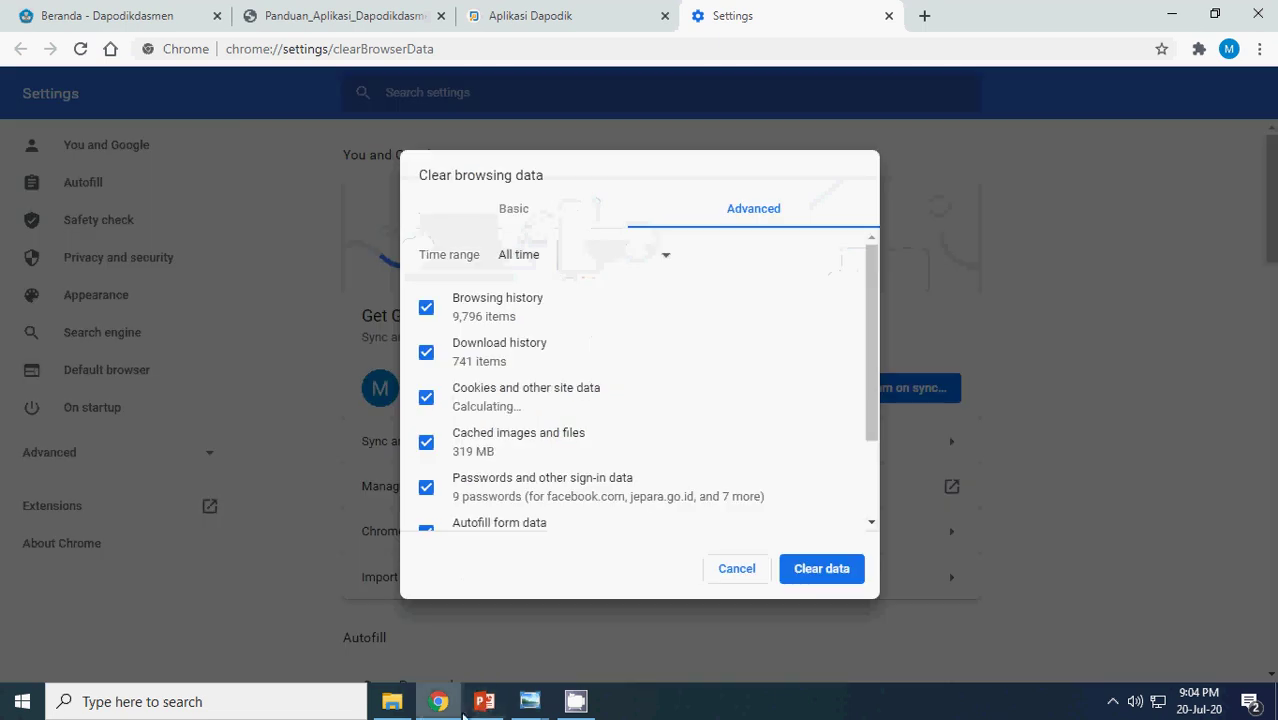
Switch to PowerPoint and view the Firefox and Google Chrome cache-clearing slides as a slide show, starting from slide 2.
{"action": "left_click", "coordinate": [484, 701]}
{"action": "left_click", "coordinate": [92, 312]}
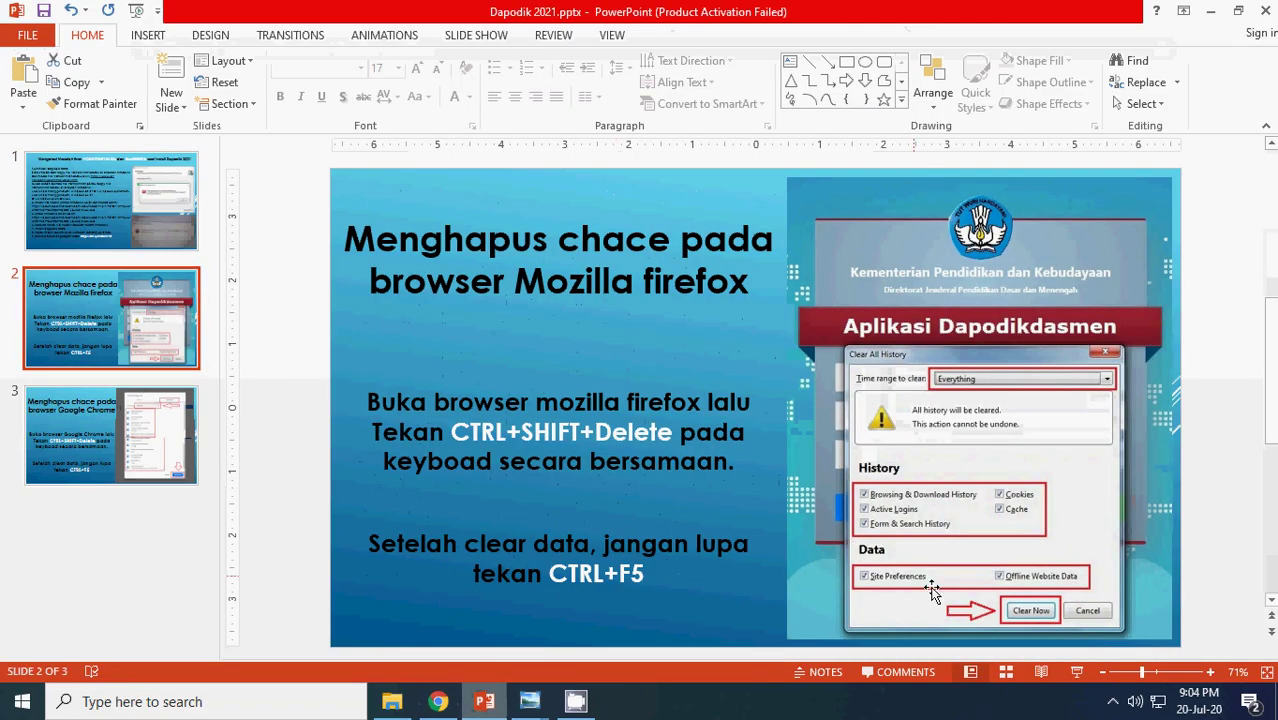
{"action": "left_click", "coordinate": [1077, 672]}
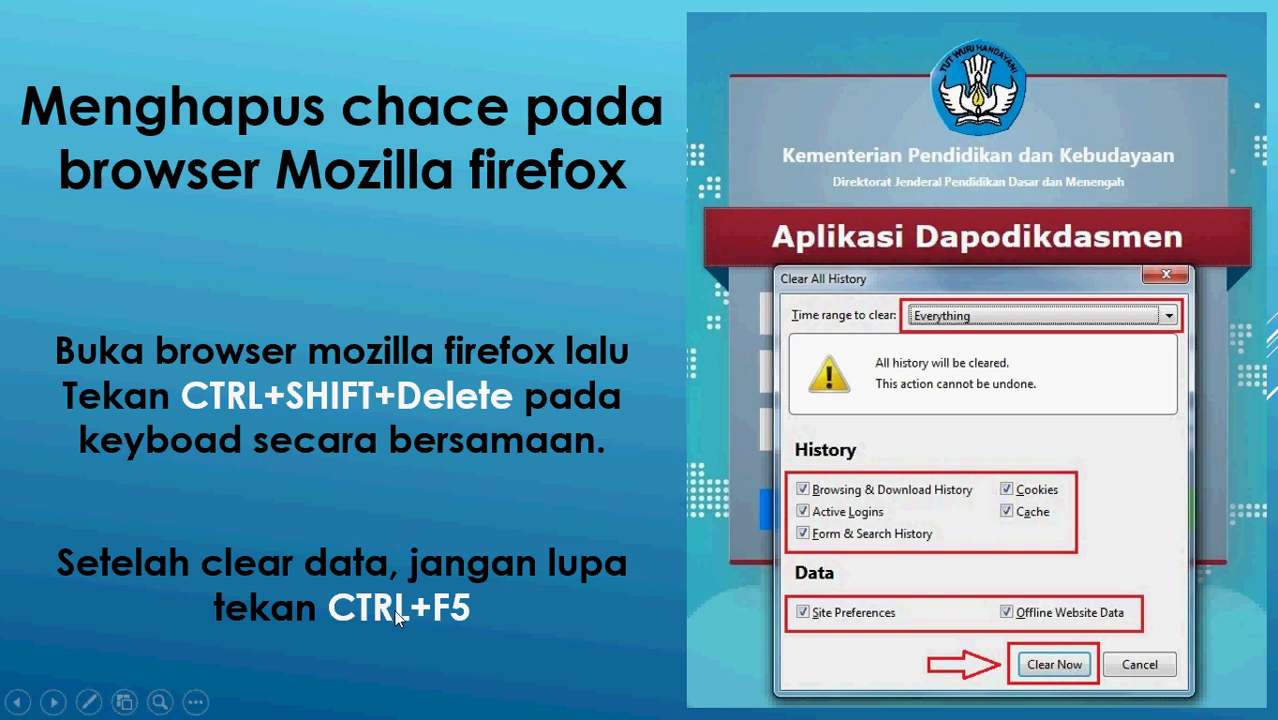
{"action": "left_click", "coordinate": [440, 573]}
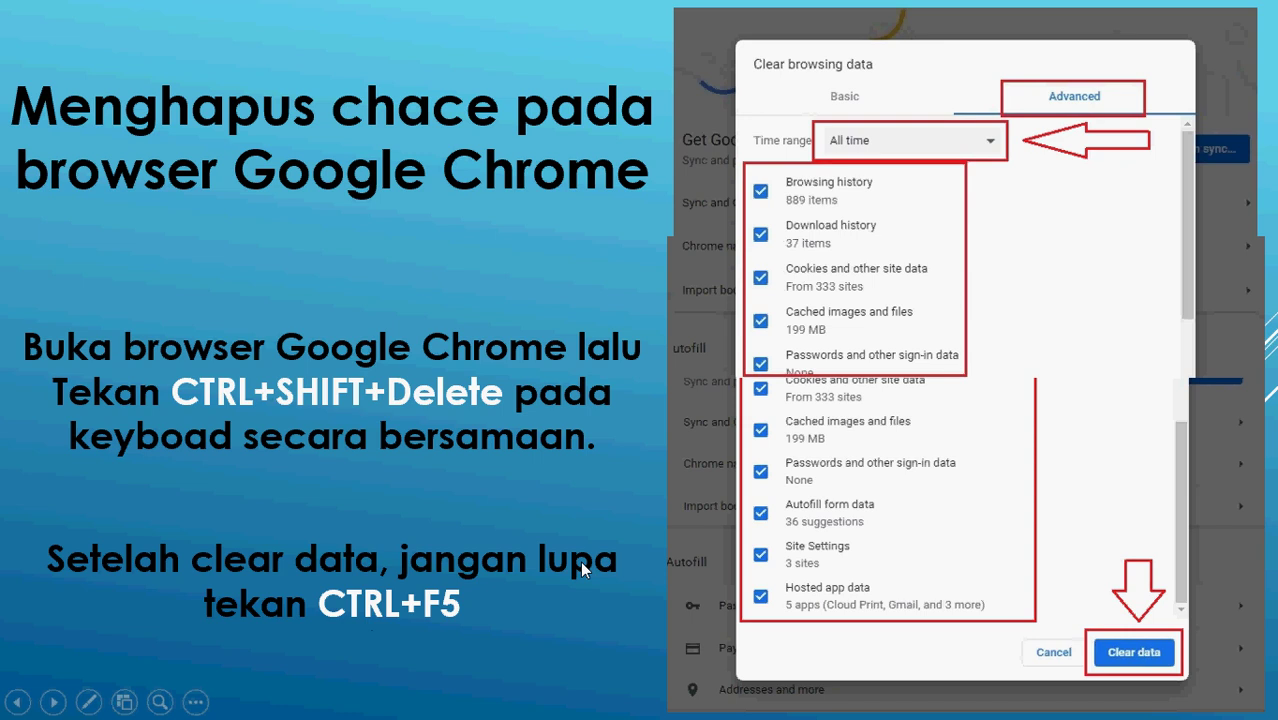
{"action": "key", "text": "Escape"}
Switch to Chrome and clear all browsing data types under the Advanced options with the time range set to All time.
{"action": "left_click", "coordinate": [440, 703]}
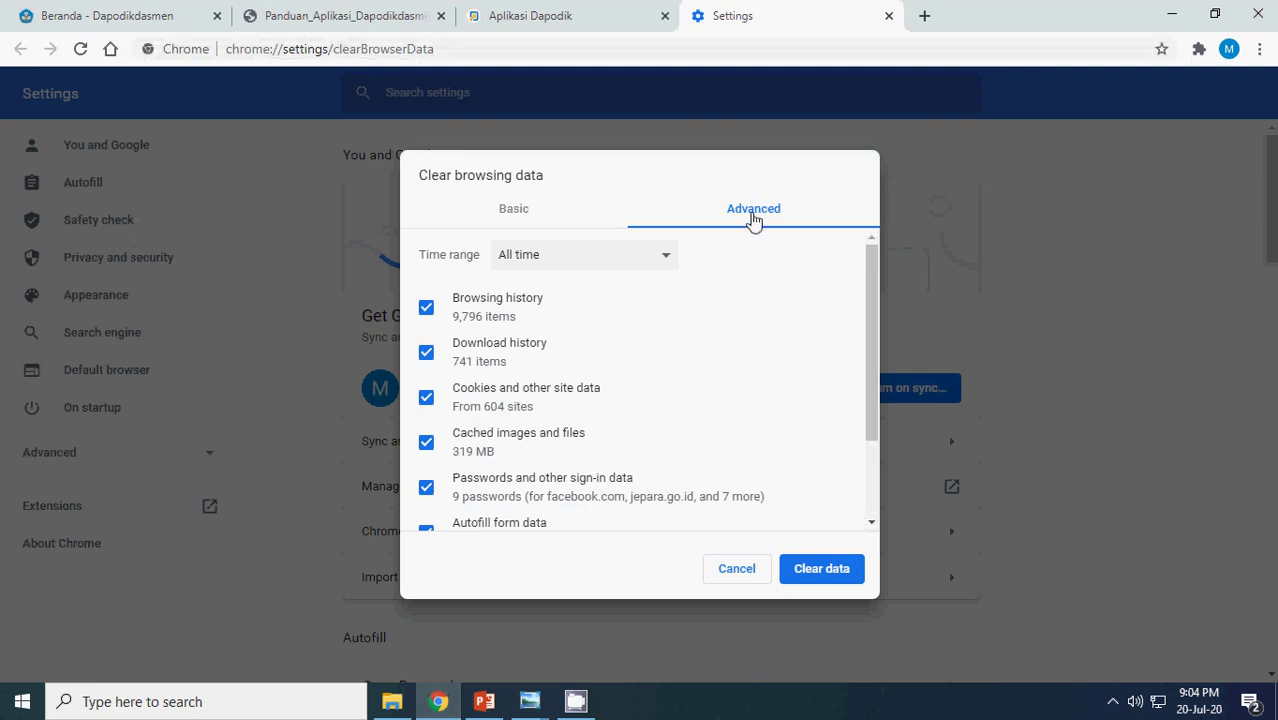
{"action": "left_click", "coordinate": [530, 214]}
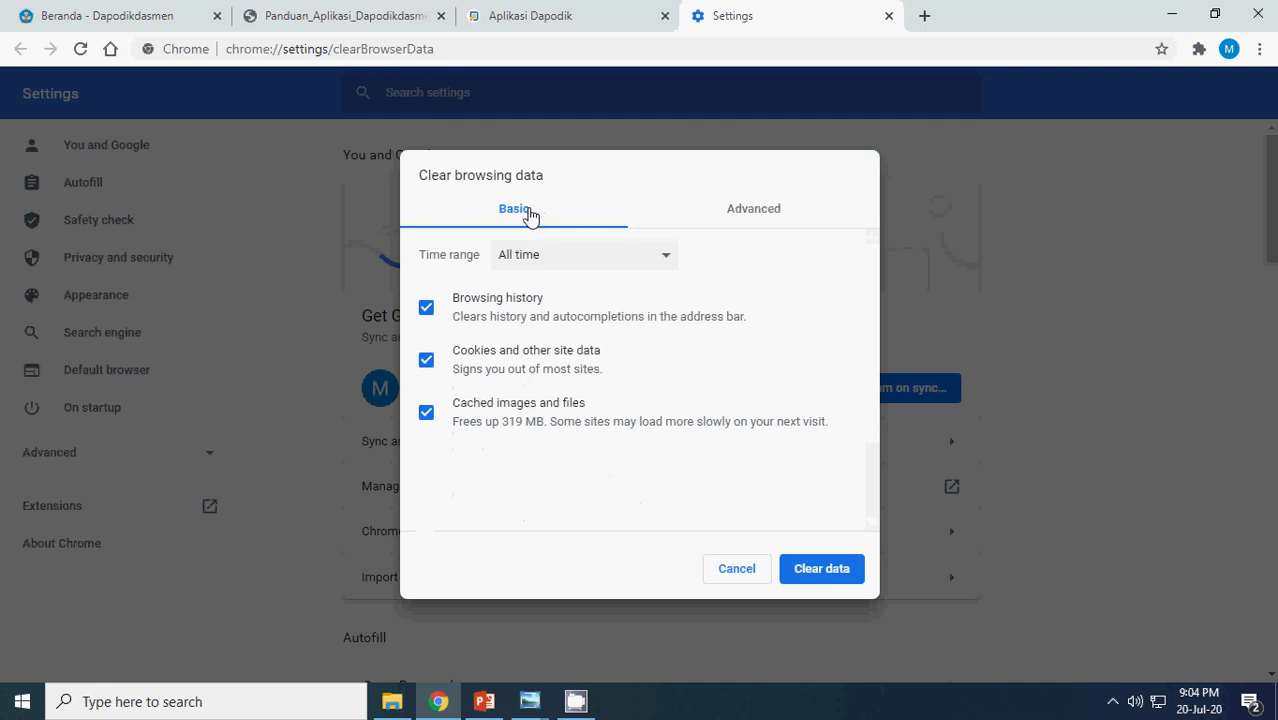
{"action": "left_click", "coordinate": [767, 213]}
{"action": "left_click", "coordinate": [659, 262]}
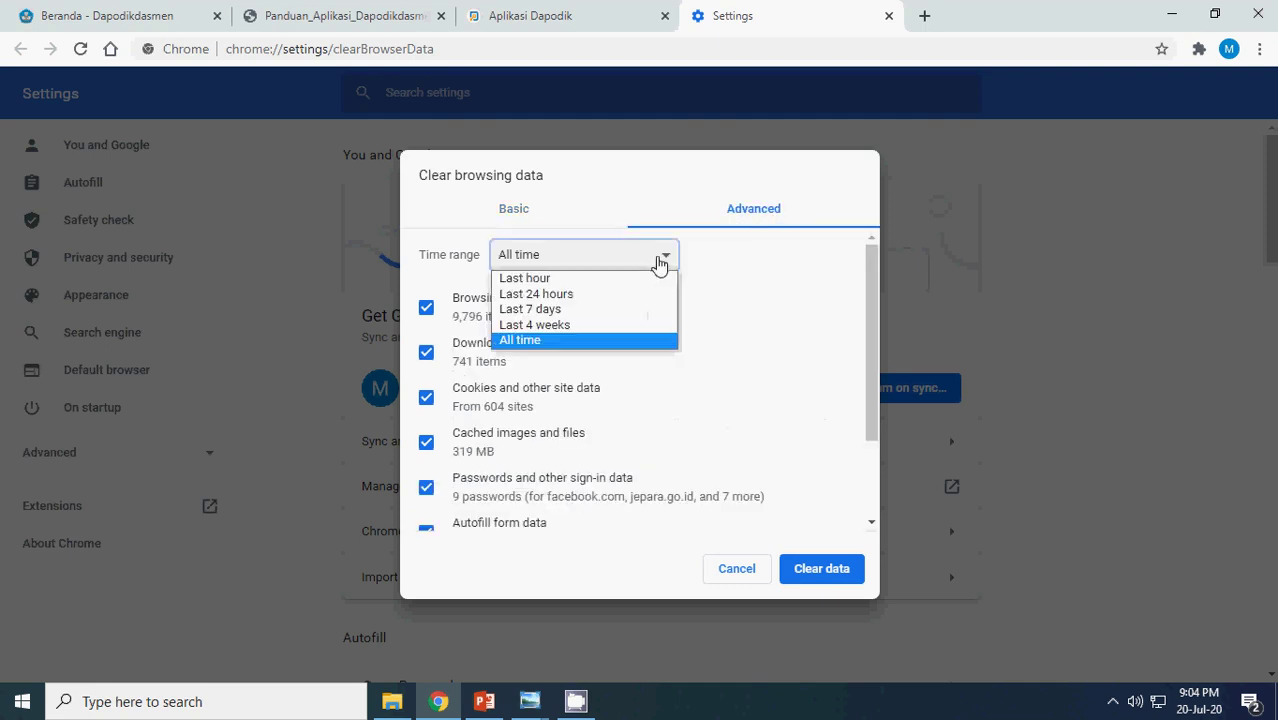
{"action": "left_click", "coordinate": [522, 343]}
{"action": "scroll", "coordinate": [478, 355], "scroll_direction": "down", "scroll_amount": 3}
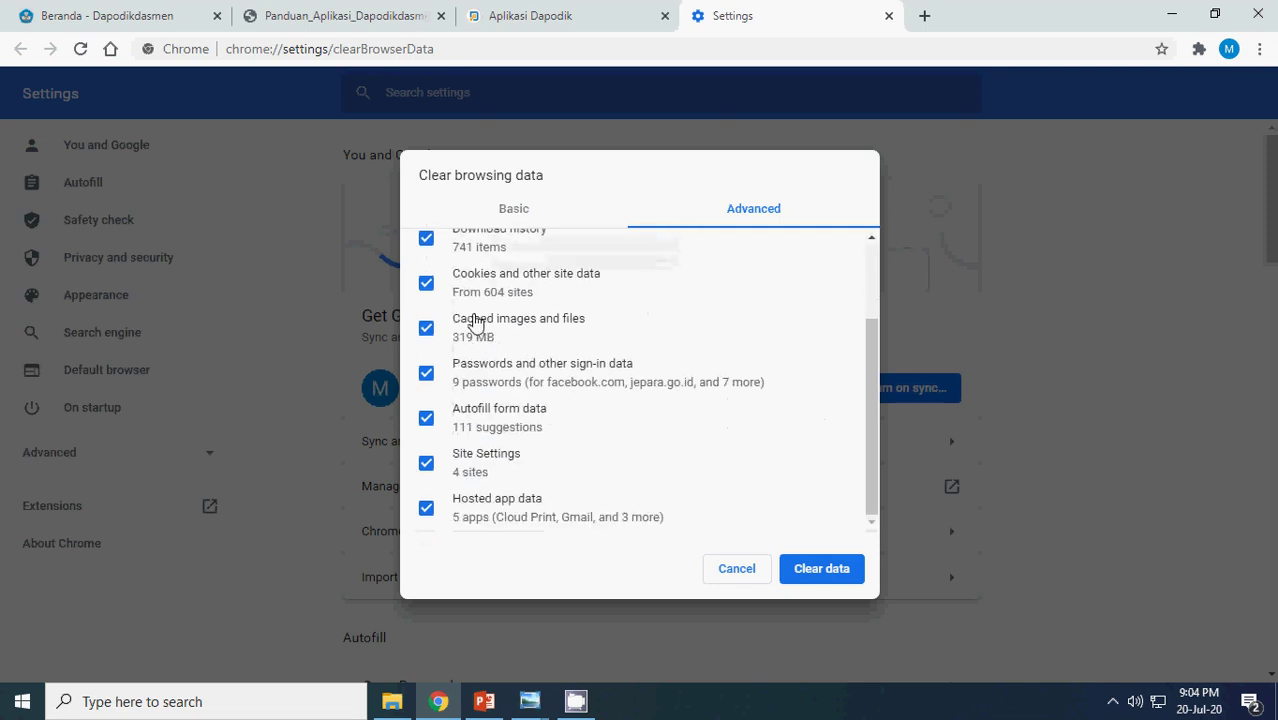
{"action": "left_click", "coordinate": [814, 576]}
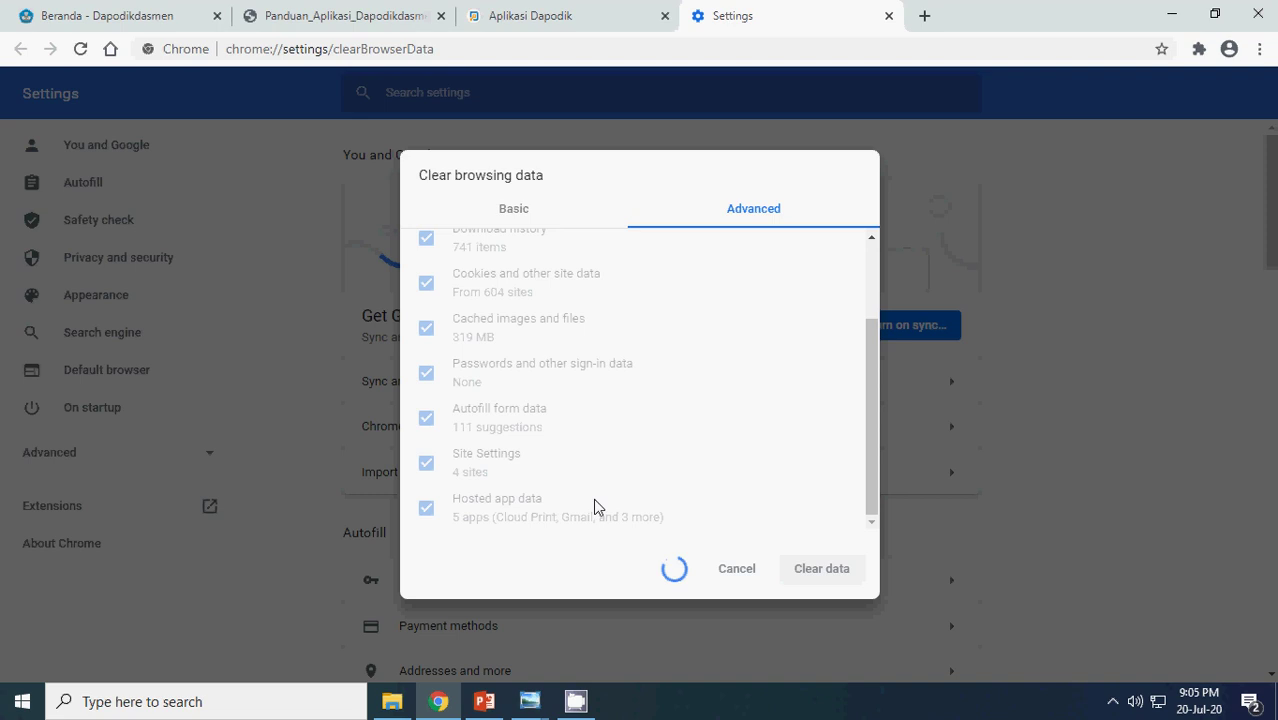
Read through the guide PDF's Chrome cache-clearing instructions, continuing to the start of BAB III.
{"action": "left_click", "coordinate": [345, 15]}
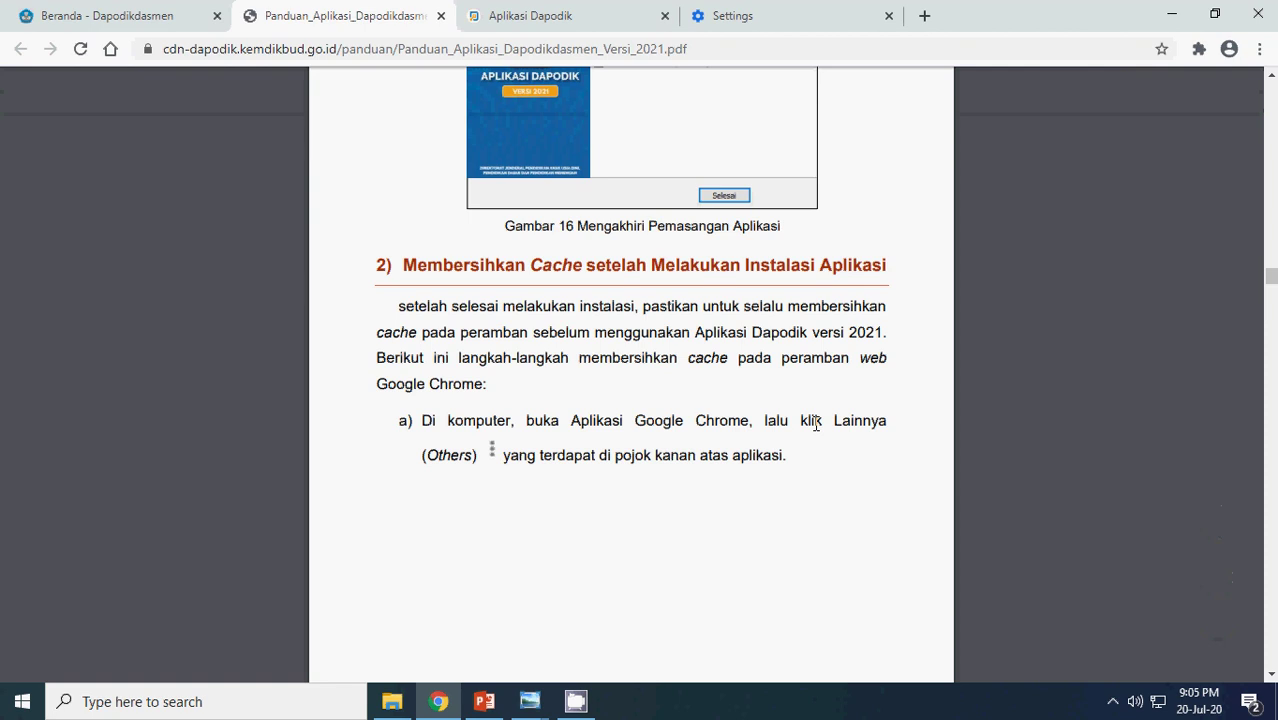
{"action": "scroll", "coordinate": [686, 418], "scroll_direction": "down", "scroll_amount": 6}
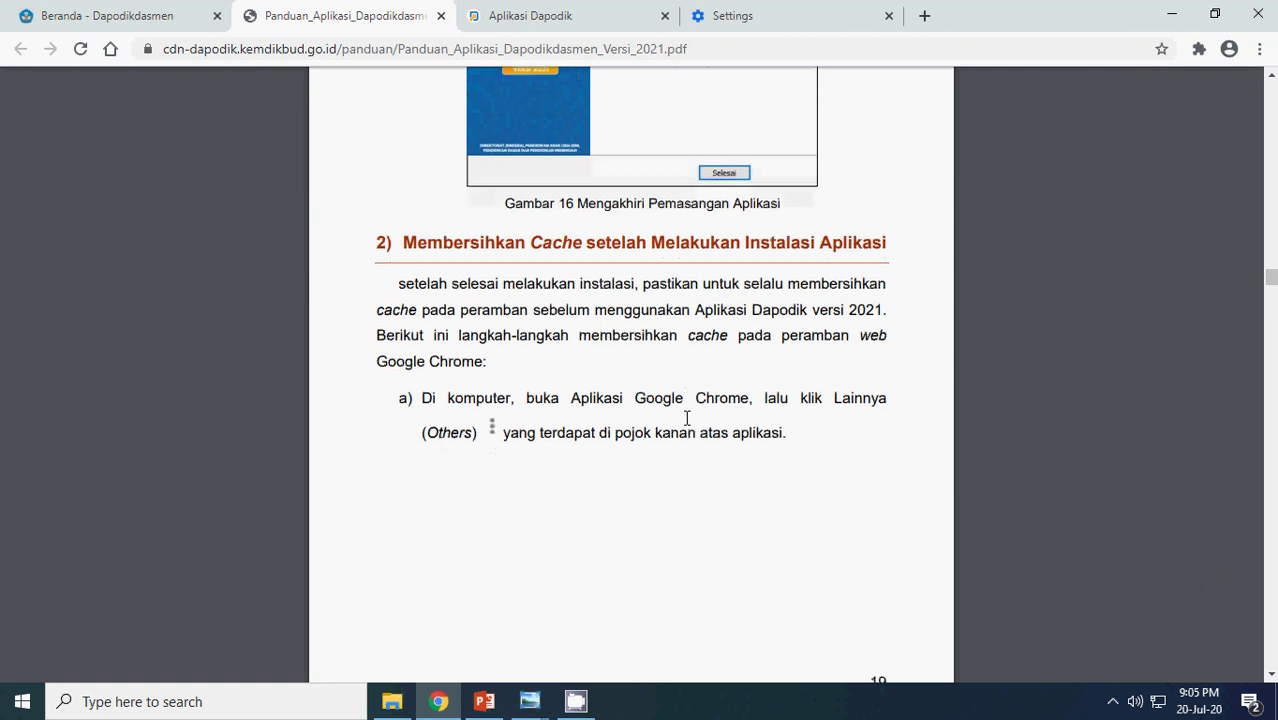
{"action": "scroll", "coordinate": [686, 418], "scroll_direction": "down", "scroll_amount": 4}
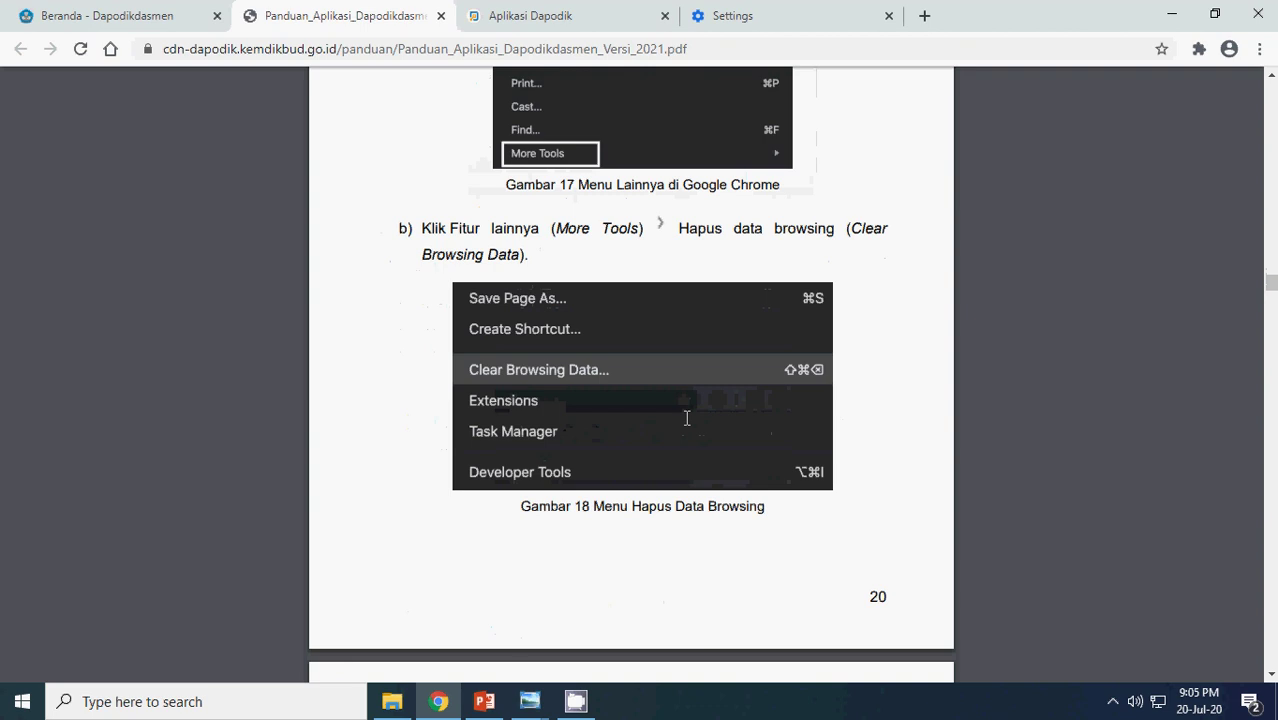
{"action": "scroll", "coordinate": [686, 418], "scroll_direction": "down", "scroll_amount": 4}
{"action": "scroll", "coordinate": [687, 418], "scroll_direction": "down", "scroll_amount": 3}
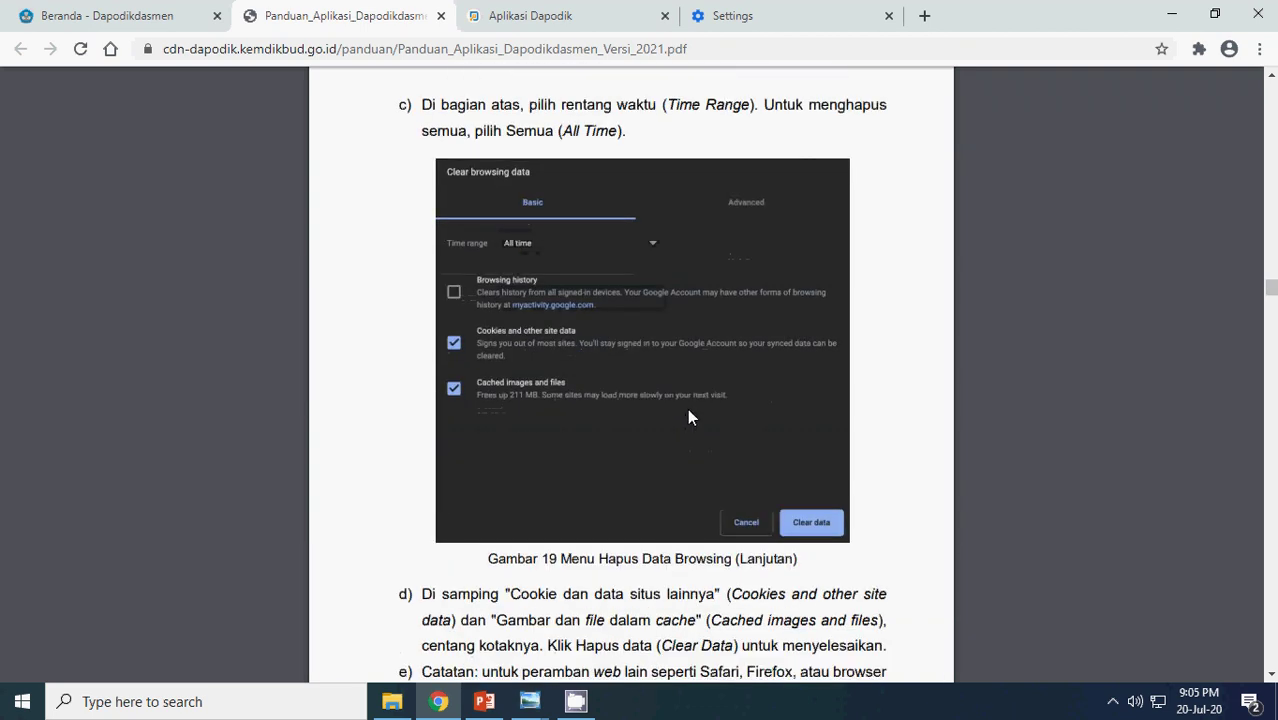
{"action": "scroll", "coordinate": [687, 410], "scroll_direction": "down", "scroll_amount": 2}
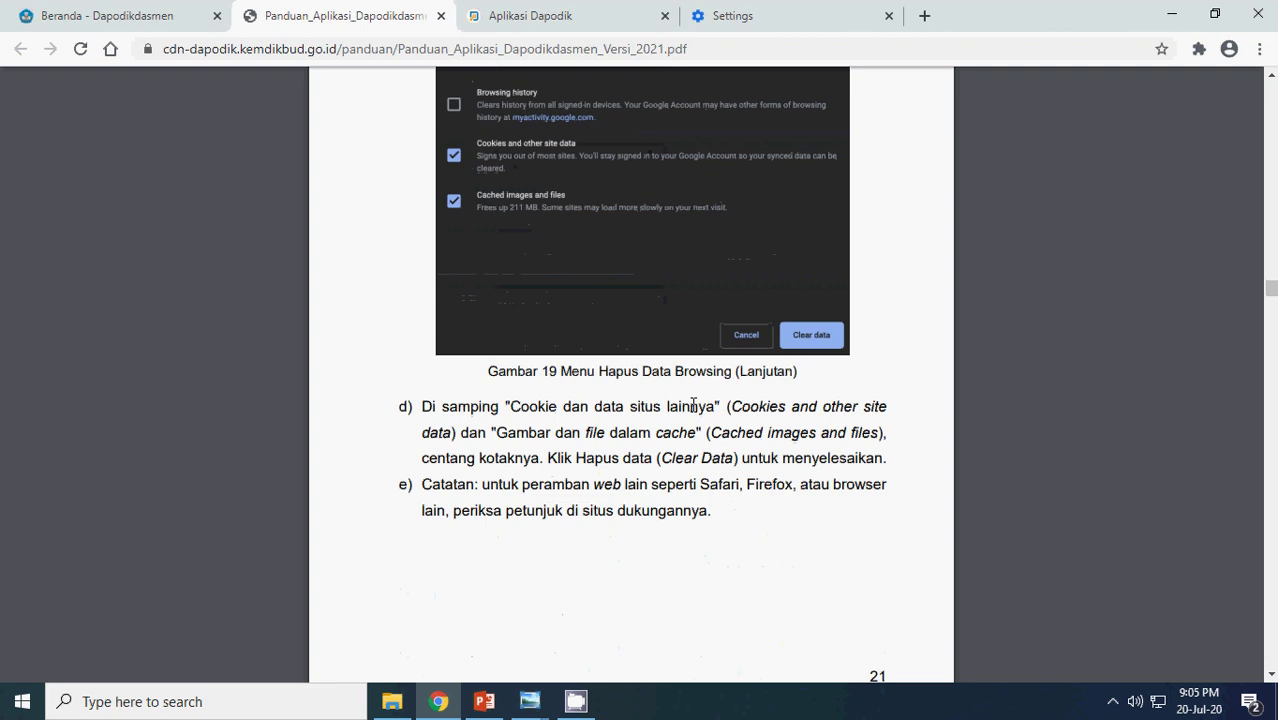
{"action": "scroll", "coordinate": [693, 405], "scroll_direction": "down", "scroll_amount": 15}
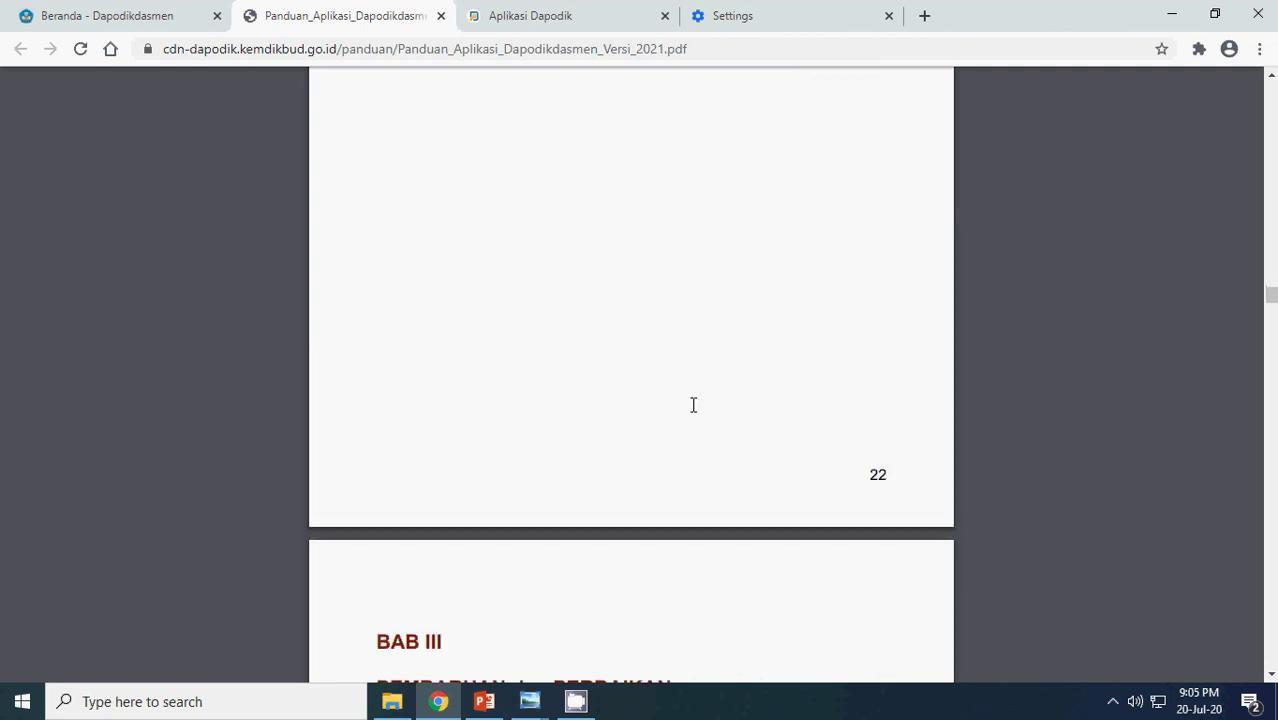
{"action": "scroll", "coordinate": [693, 405], "scroll_direction": "down", "scroll_amount": 4}
Check the data clearing progress, return to the Dapodik registration form and set Jenis Registrasi to ONLINE.
{"action": "left_click", "coordinate": [793, 13]}
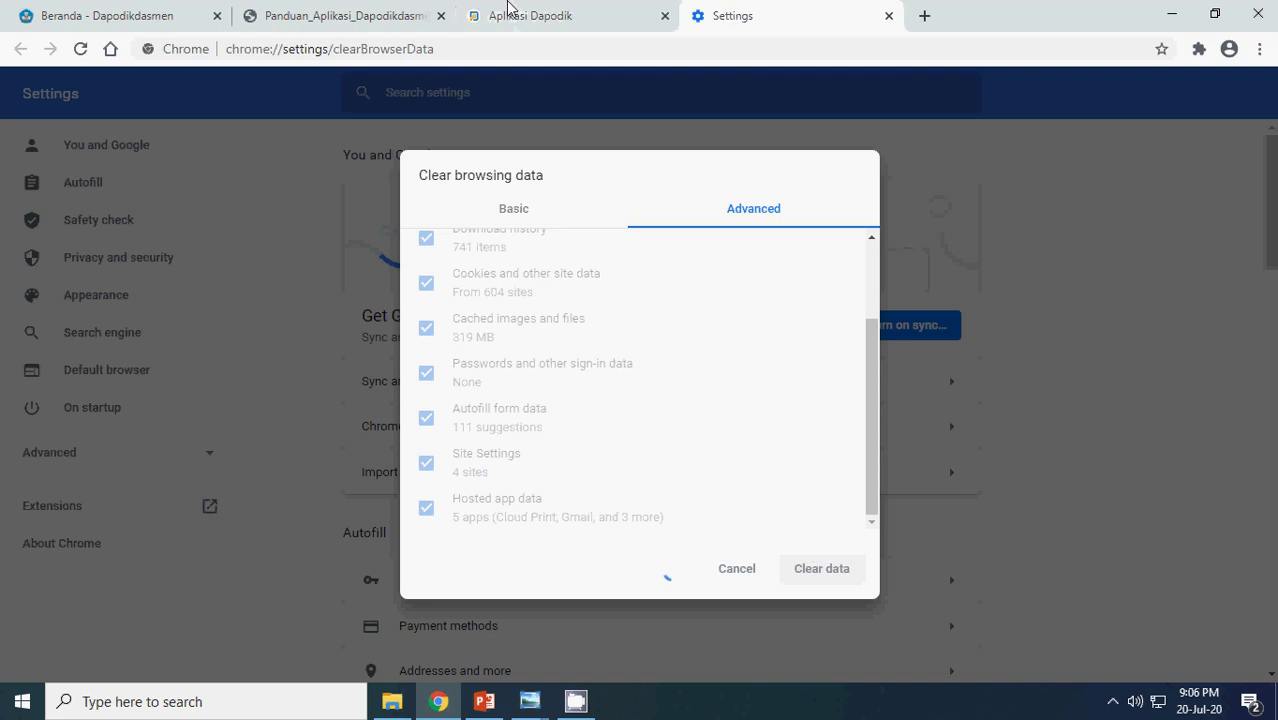
{"action": "left_click", "coordinate": [555, 18]}
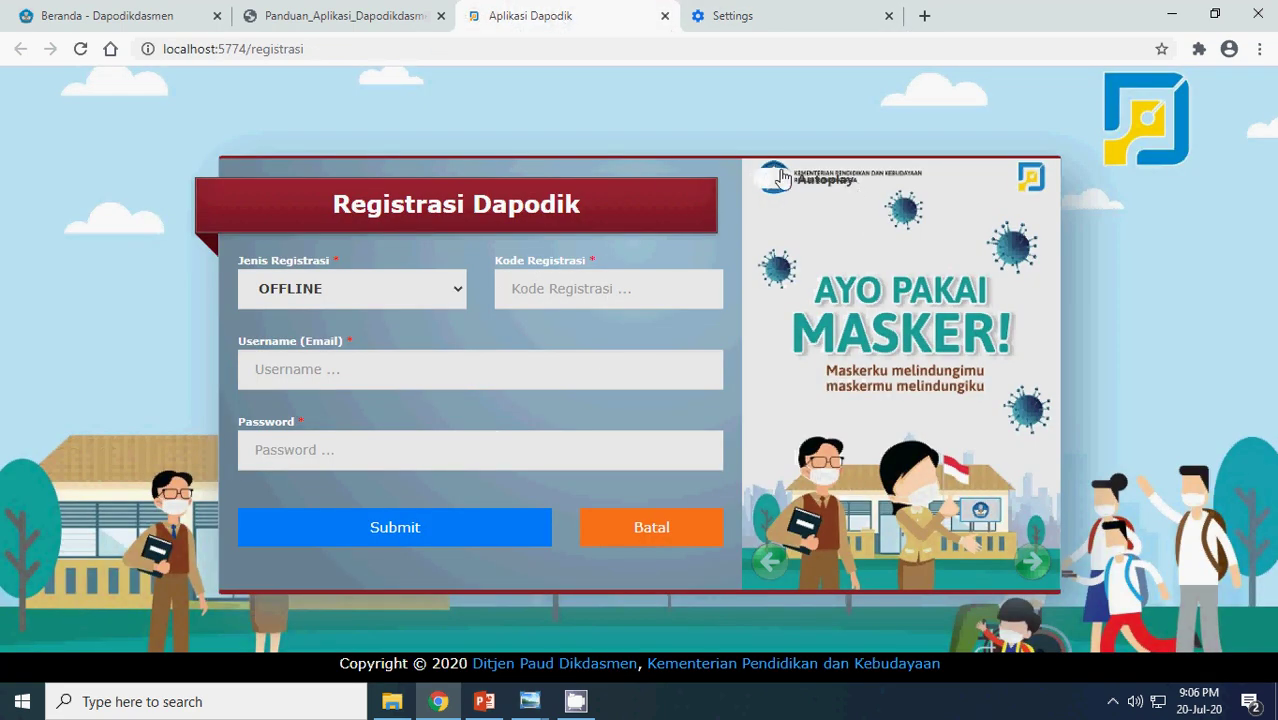
{"action": "left_click", "coordinate": [372, 295]}
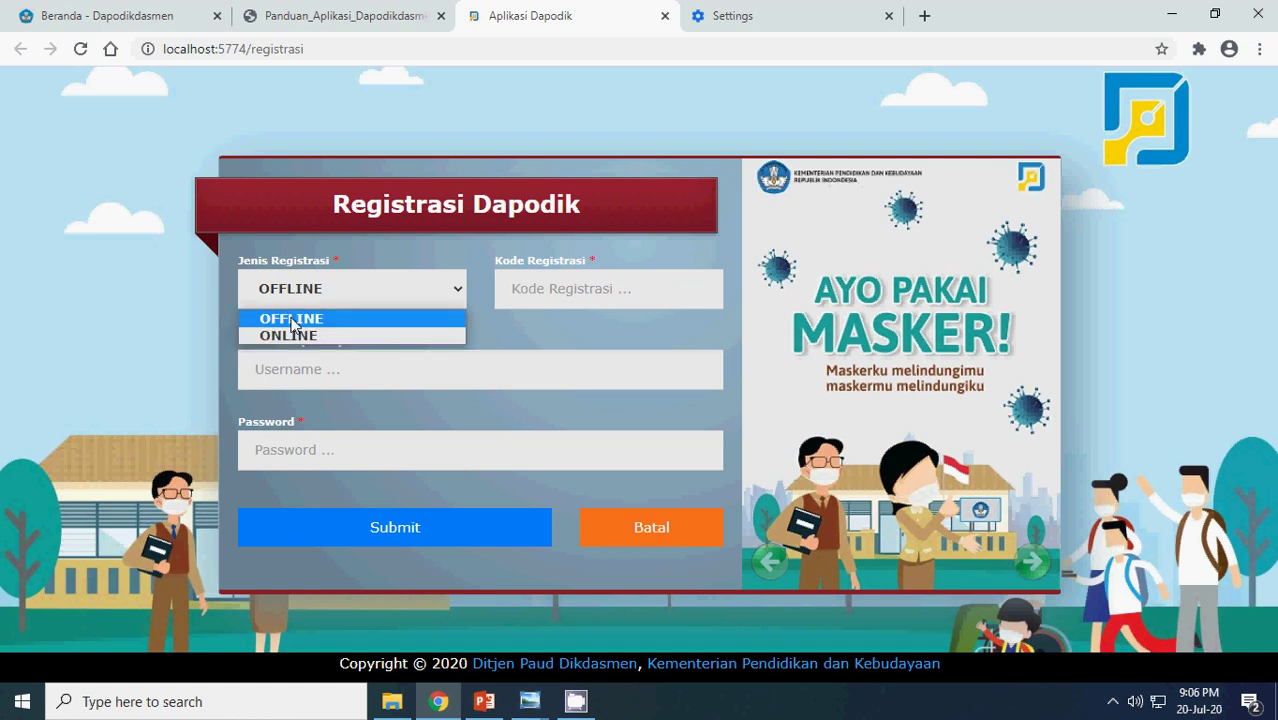
{"action": "left_click", "coordinate": [292, 322]}
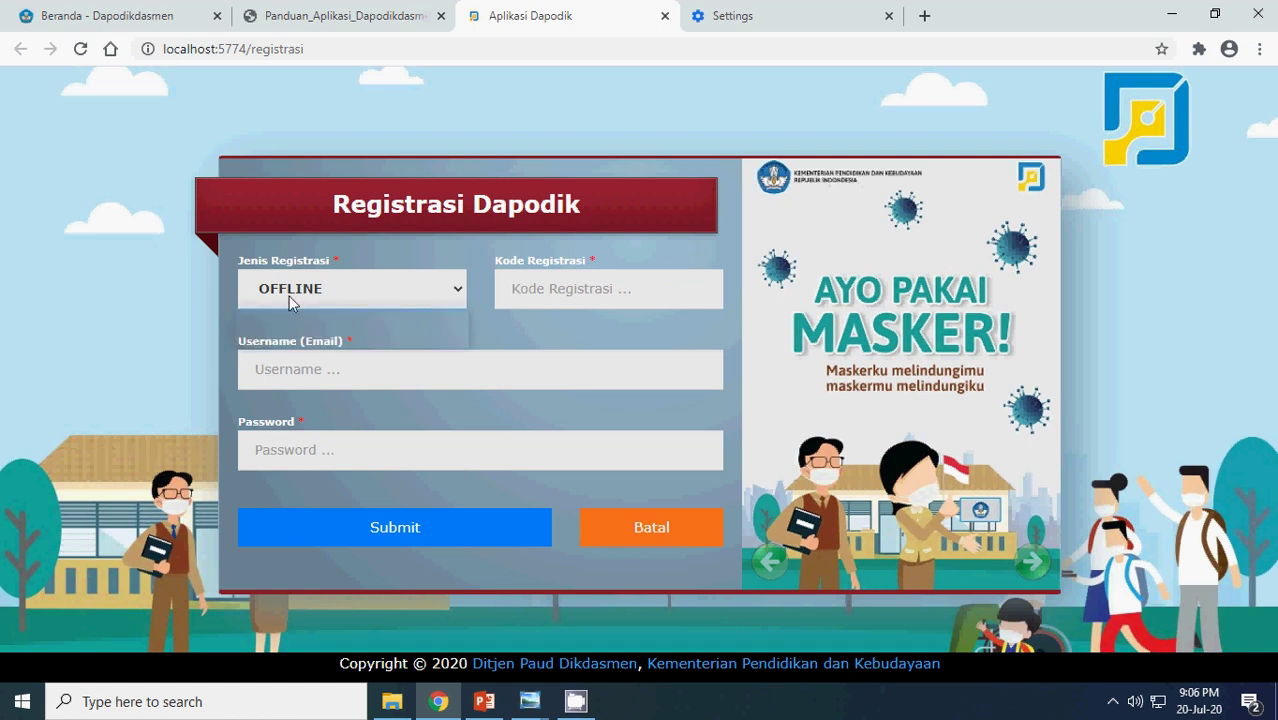
{"action": "left_click", "coordinate": [293, 287]}
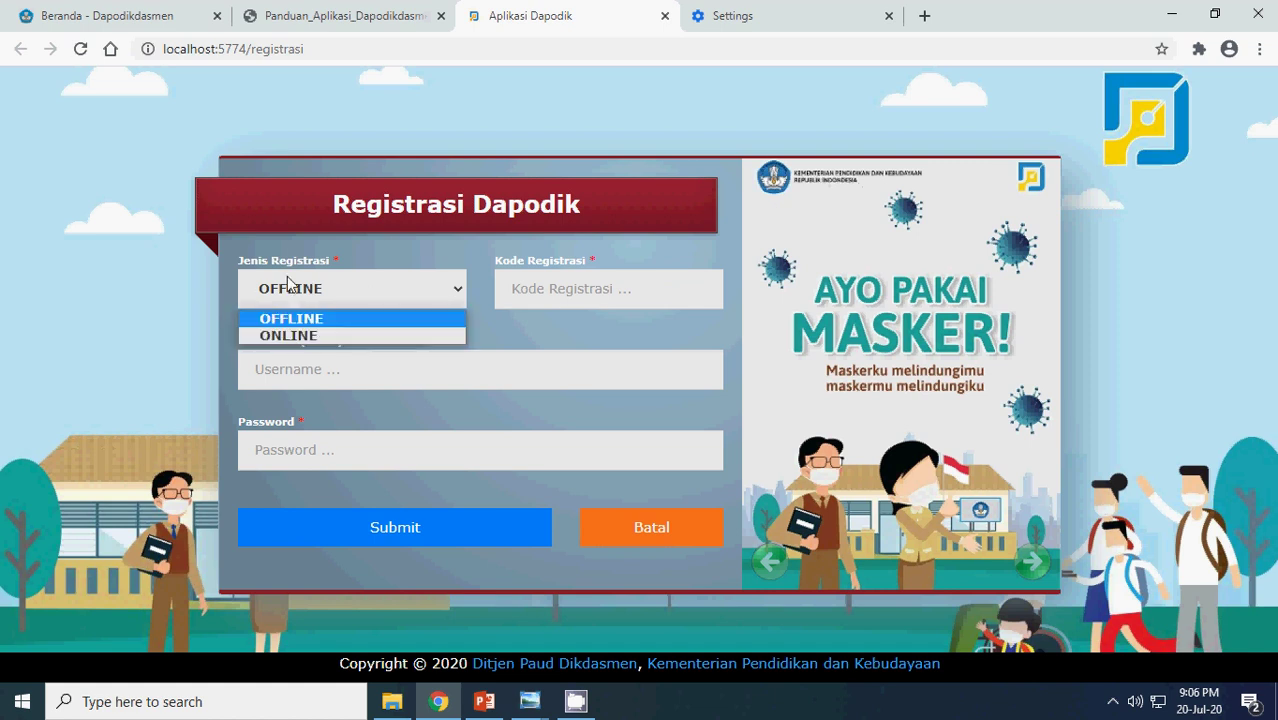
{"action": "left_click", "coordinate": [288, 335]}
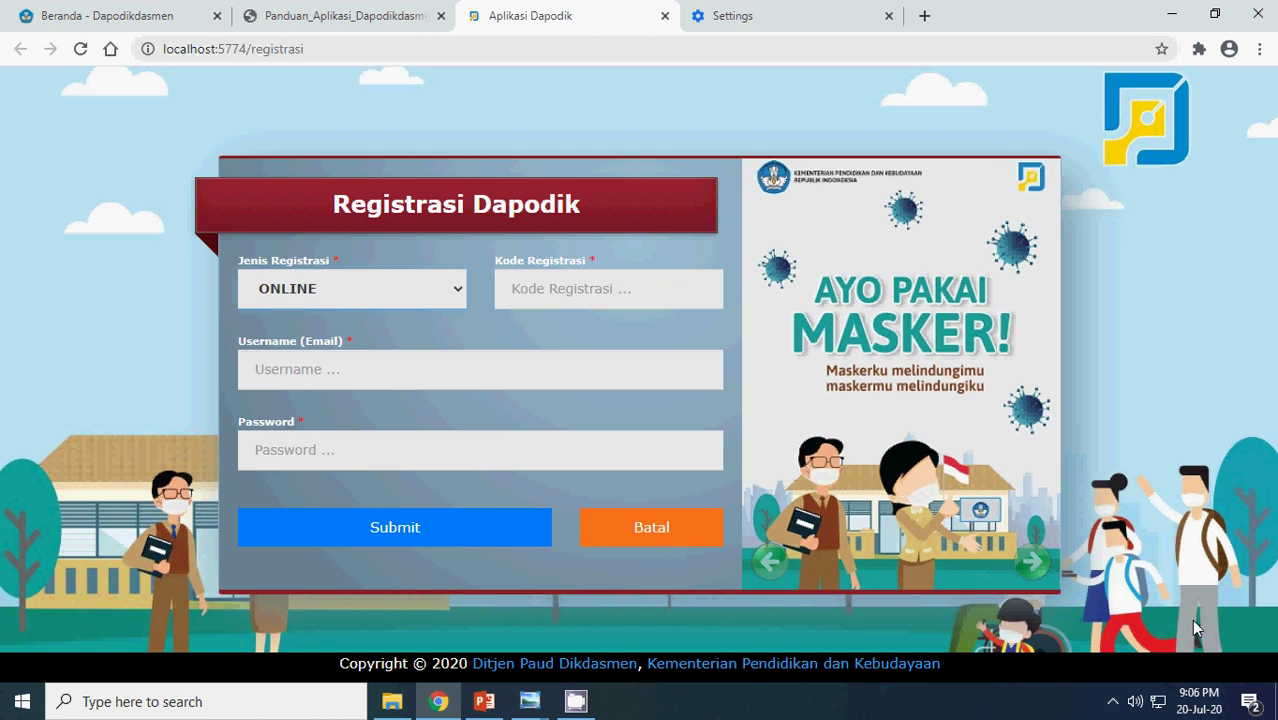
{"action": "left_click", "coordinate": [1113, 703]}
{"action": "left_click", "coordinate": [1075, 663]}
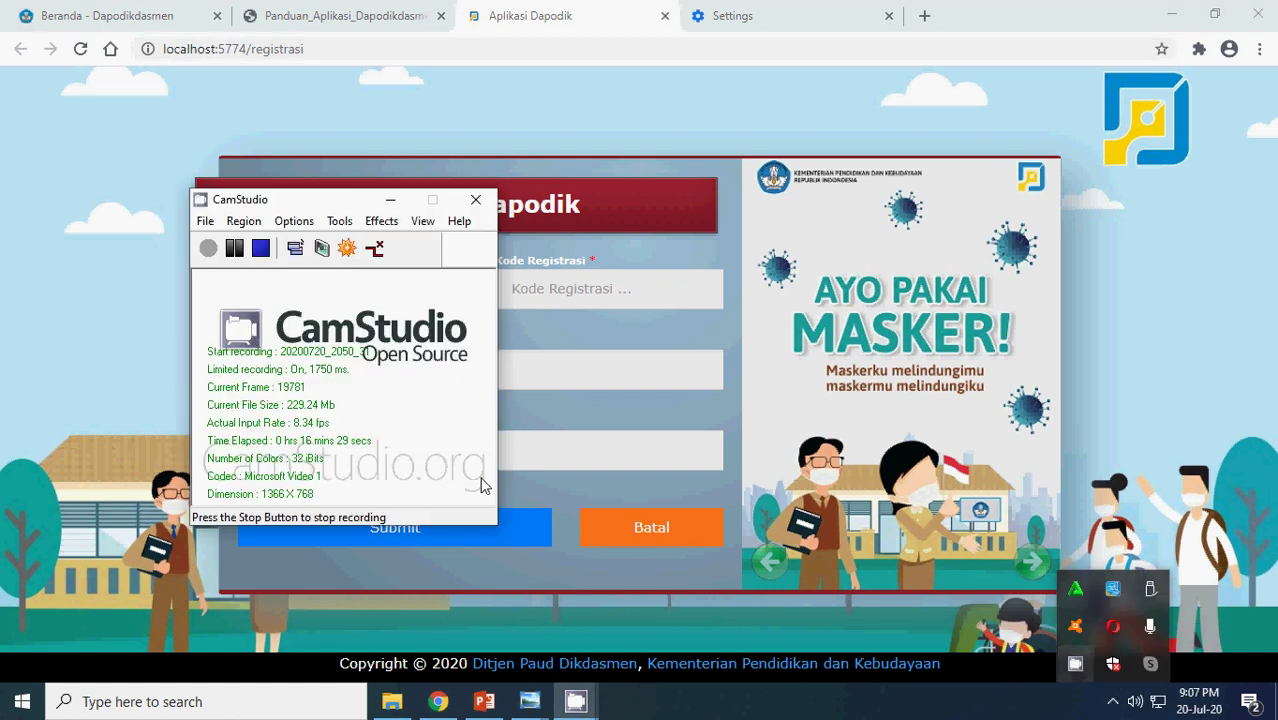